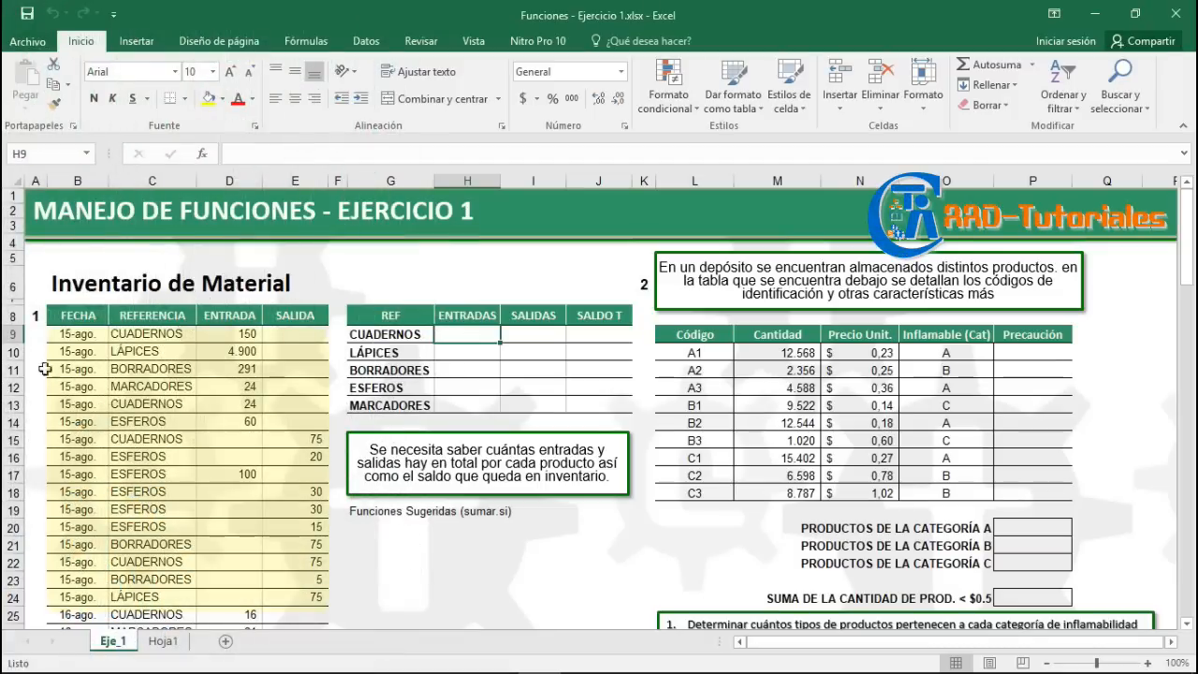
Examine the dates, ENTRADA amounts and SALIDA amounts recorded for each product in the Inventario de Material table.
click(54, 334)
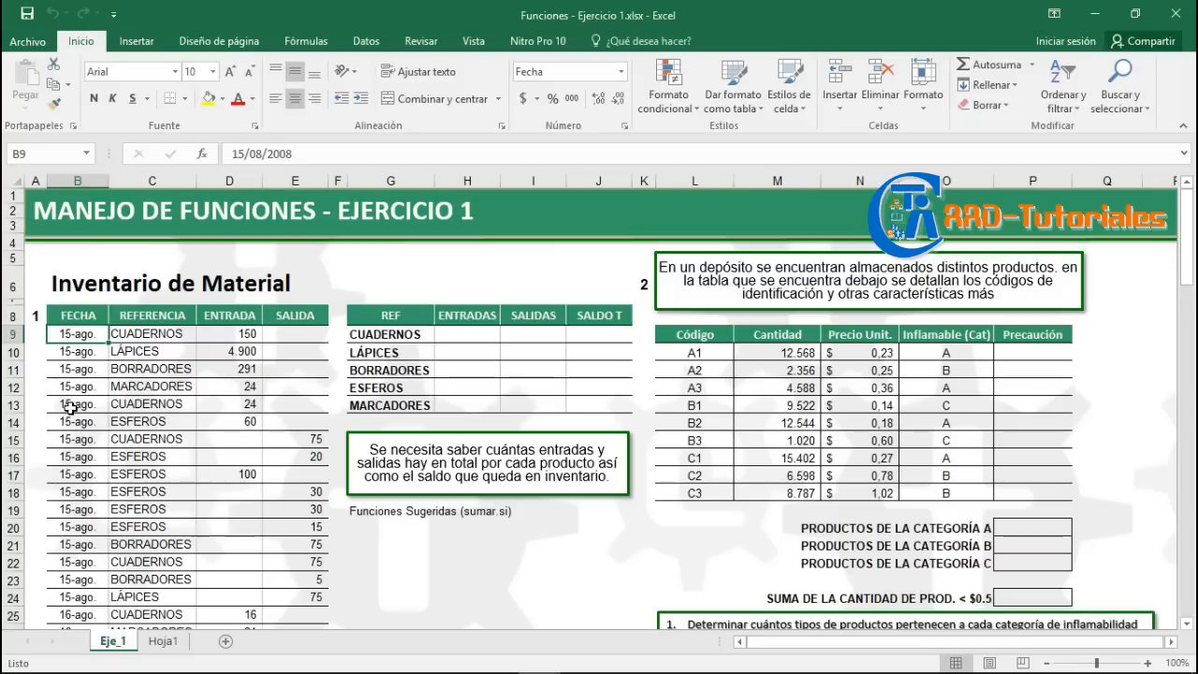
click(252, 335)
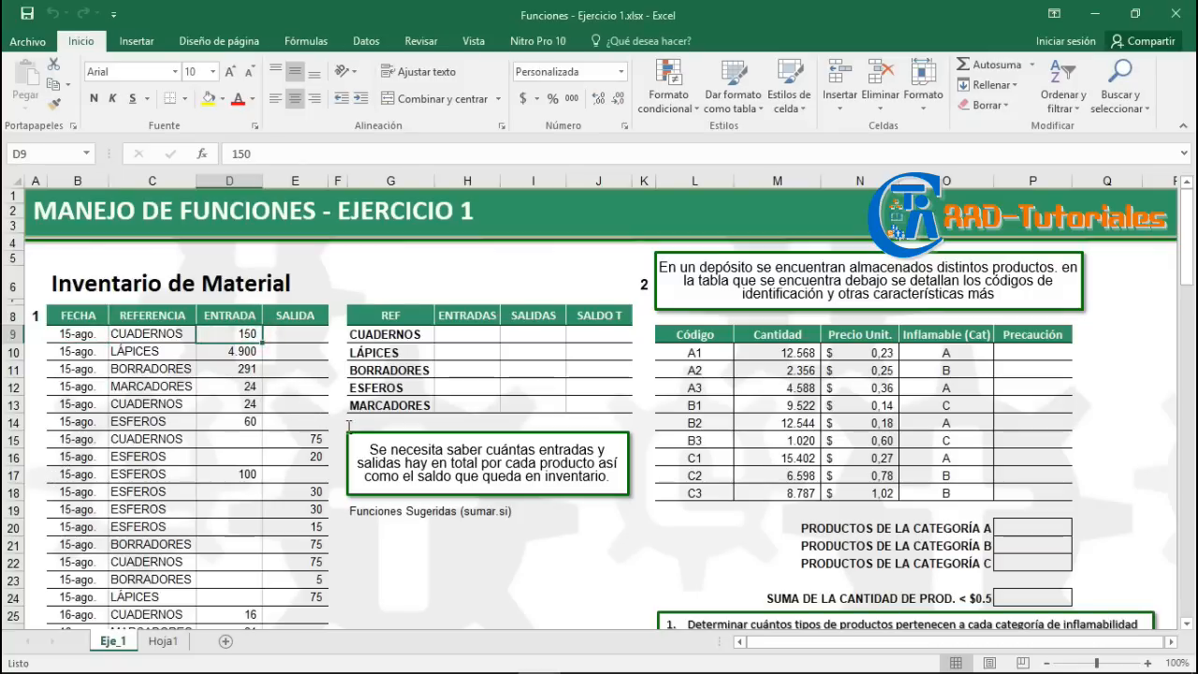
key(Down)
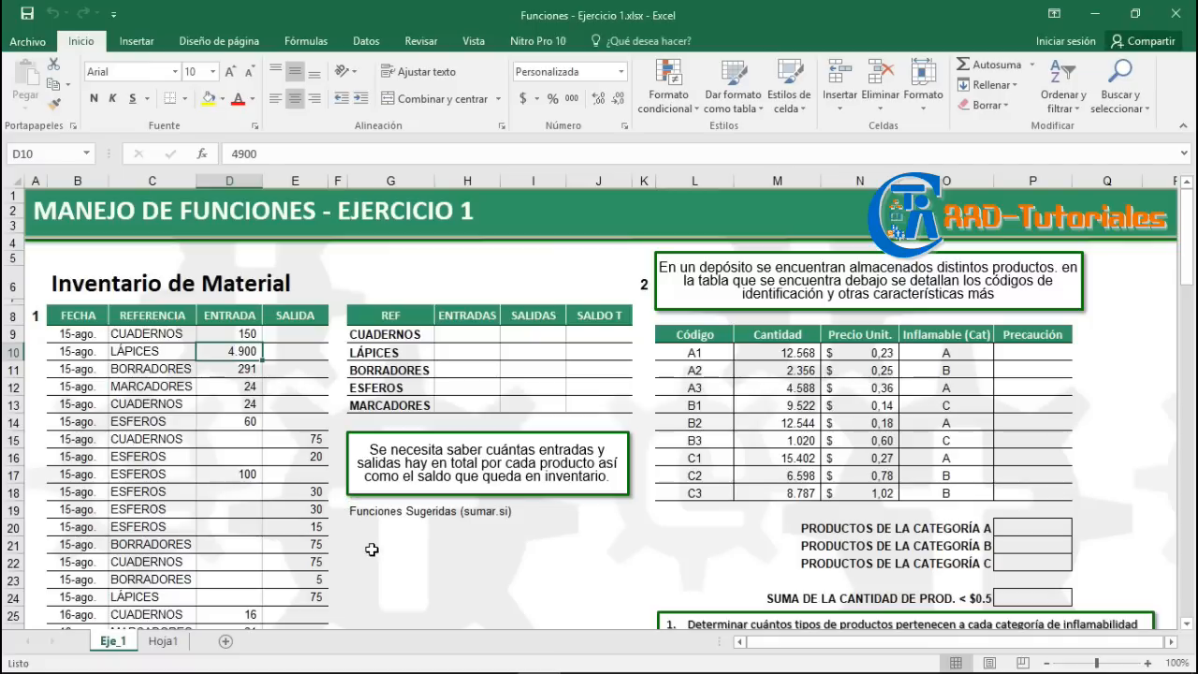
key(Down)
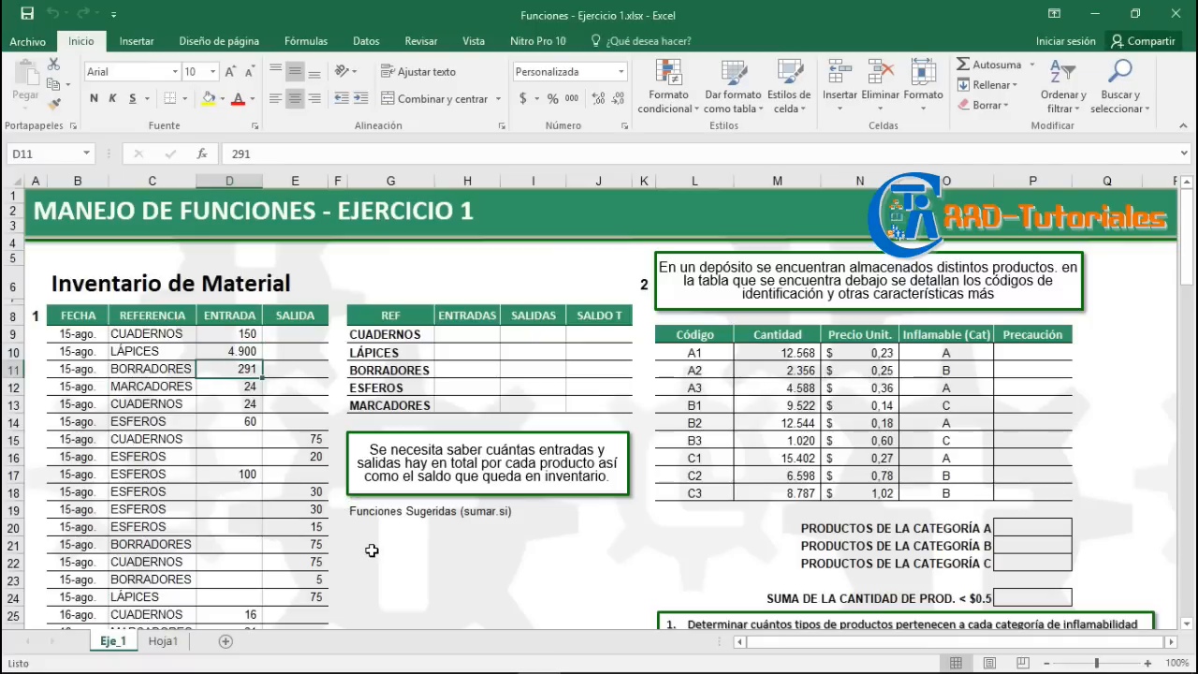
key(Down)
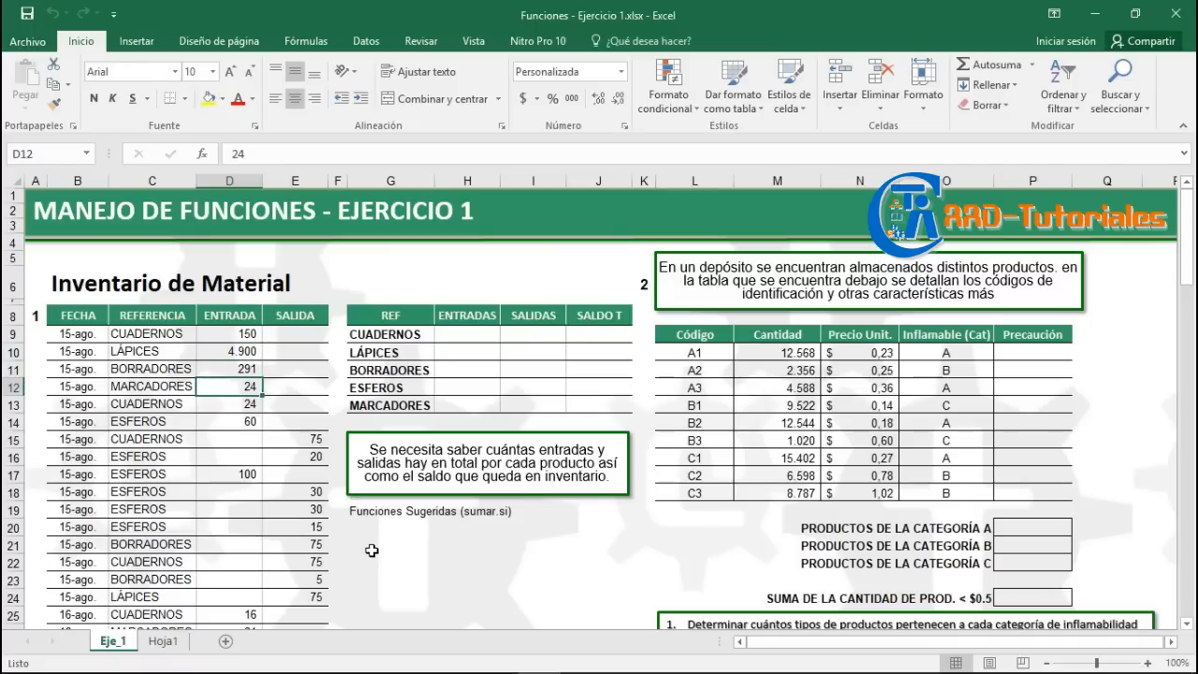
key(Down)
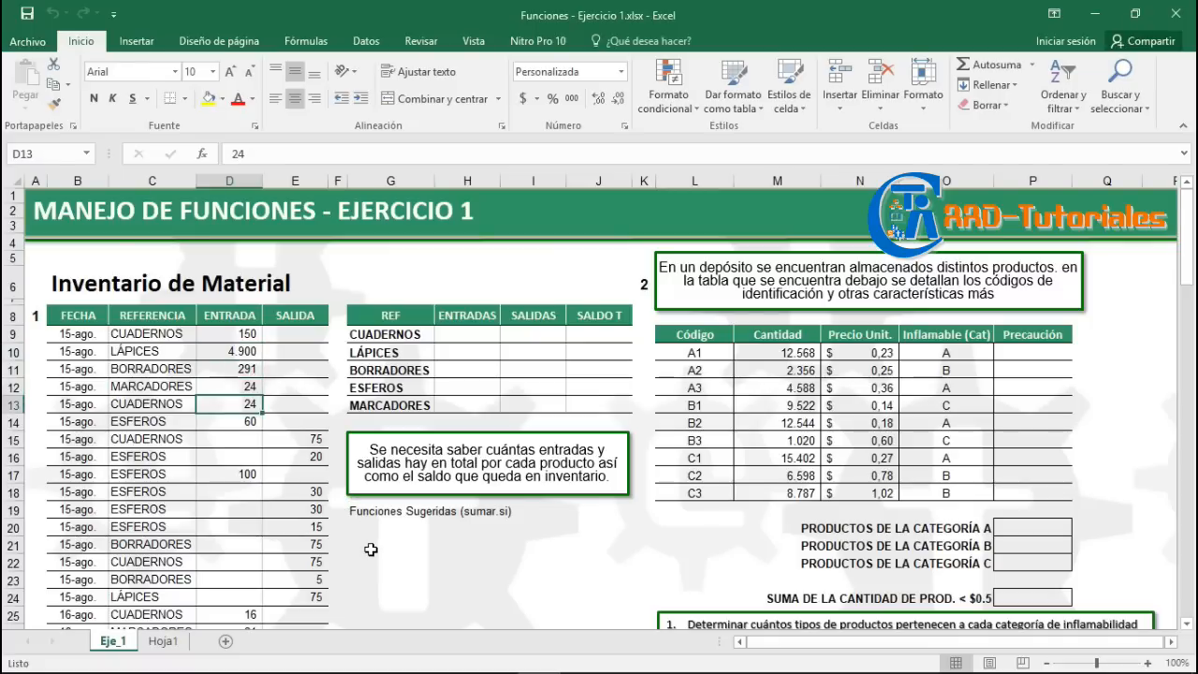
key(Down)
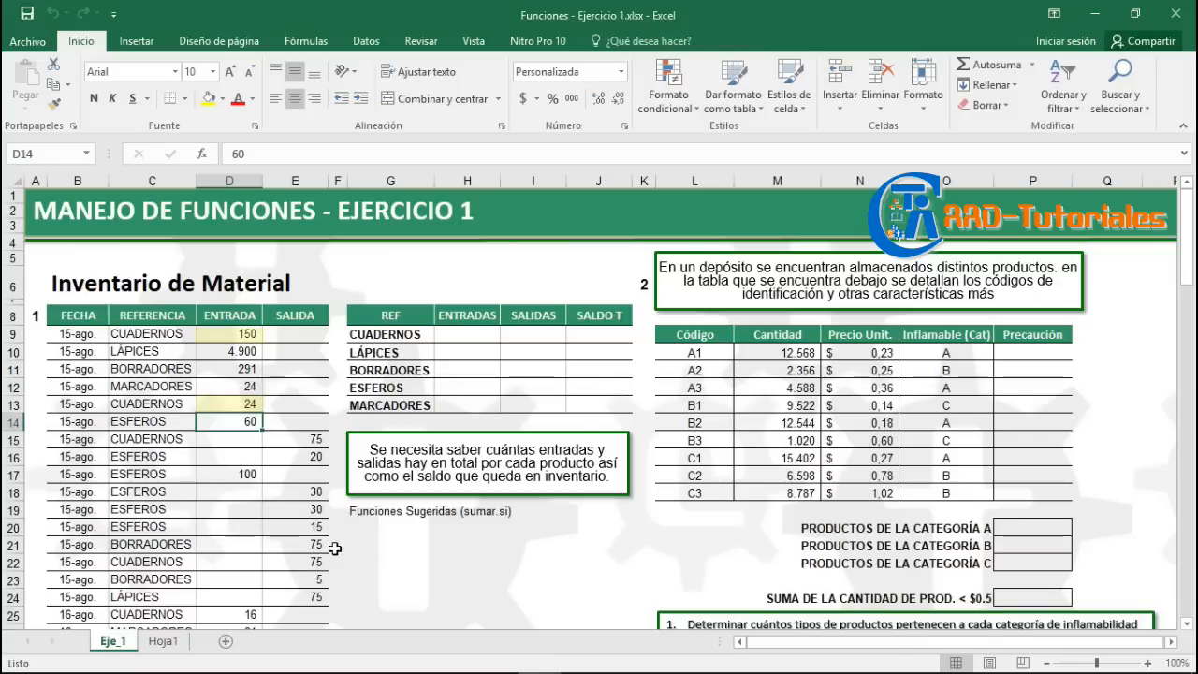
key(Down)
key(Right)
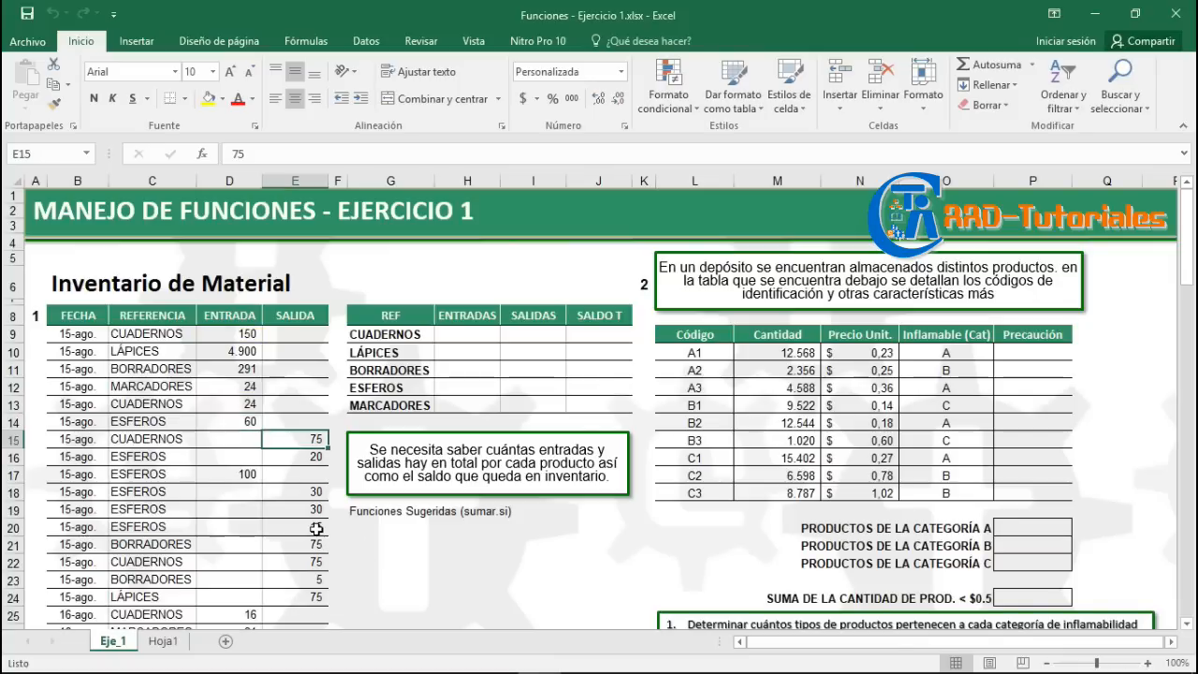
key(Down)
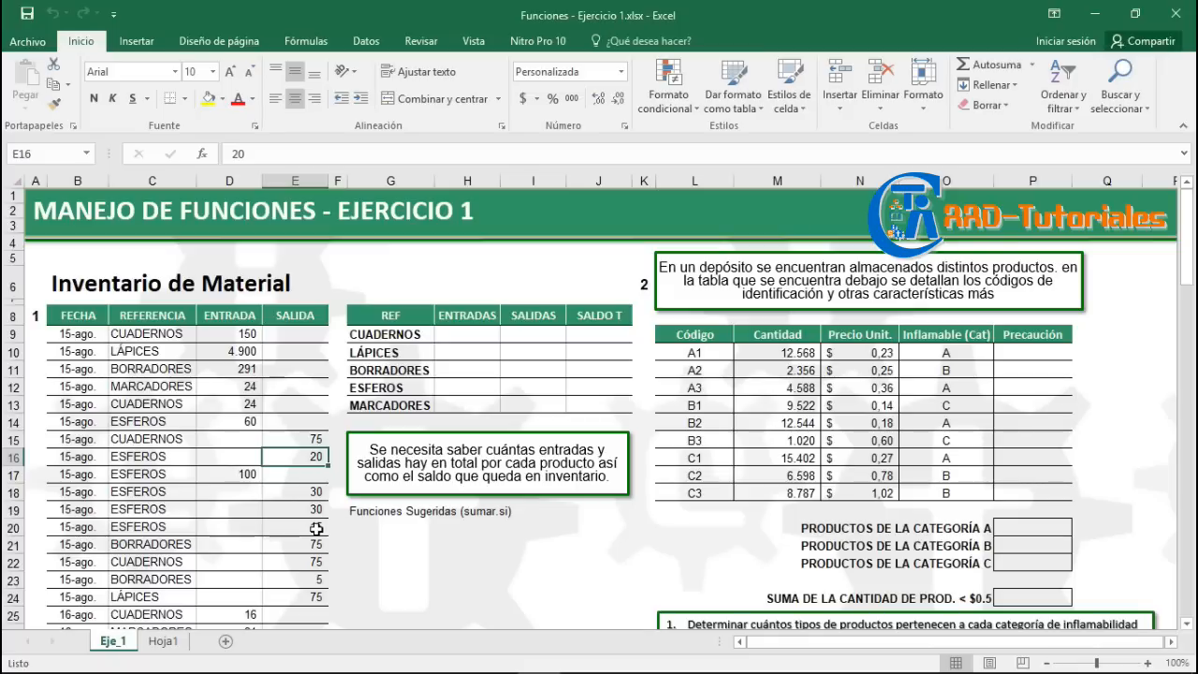
key(Down)
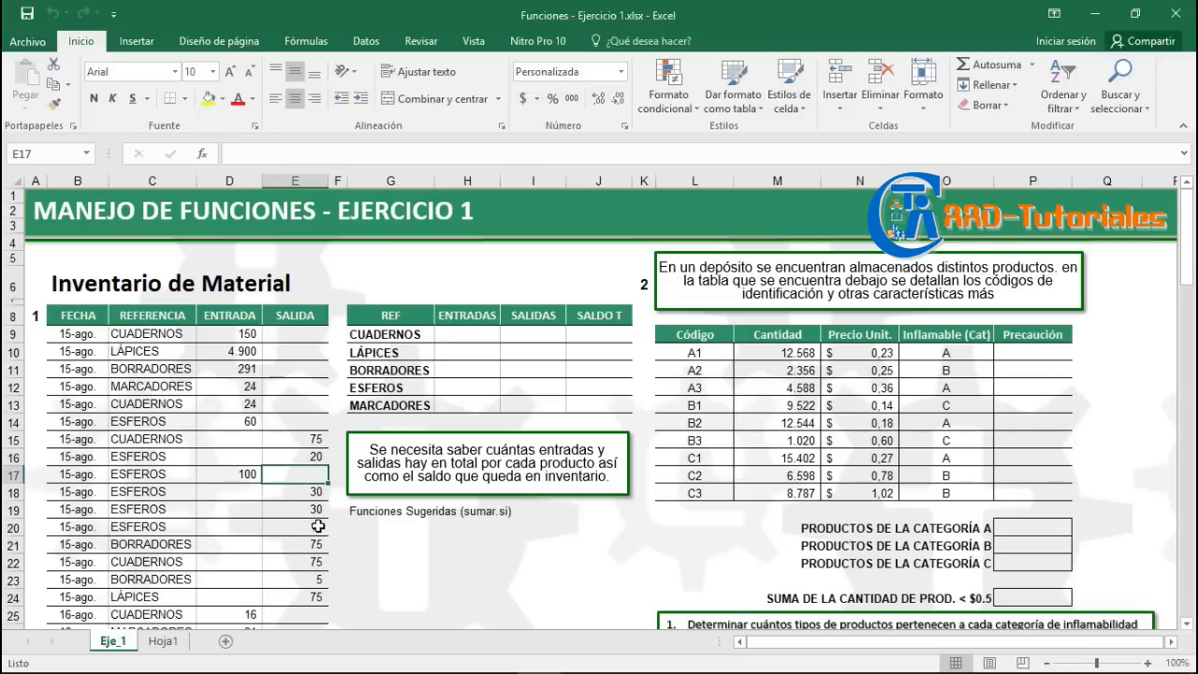
key(Left)
key(Down)
key(Down)
key(Down)
key(Down)
key(Down)
key(Down)
key(Down)
key(Down)
key(Down)
key(Down)
key(Down)
key(Down)
key(Down)
key(Down)
key(Down)
key(Down)
key(Down)
key(Down)
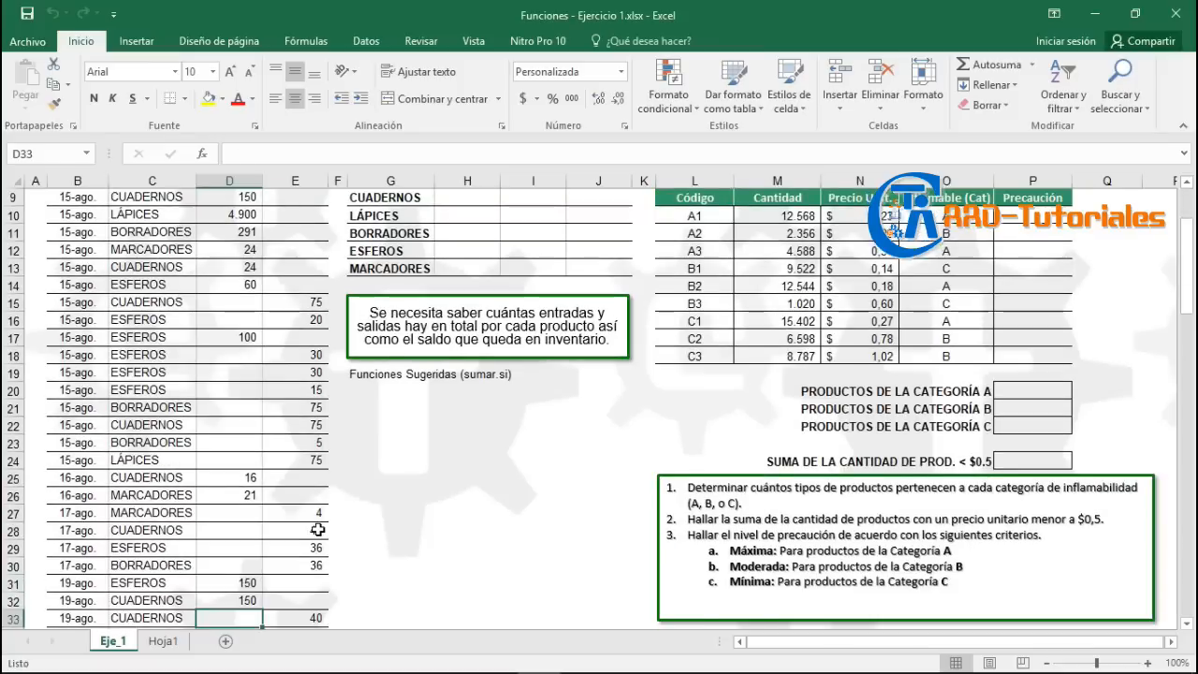
key(Down)
key(Down)
key(Down)
key(Down)
key(Down)
key(Down)
key(Down)
key(Down)
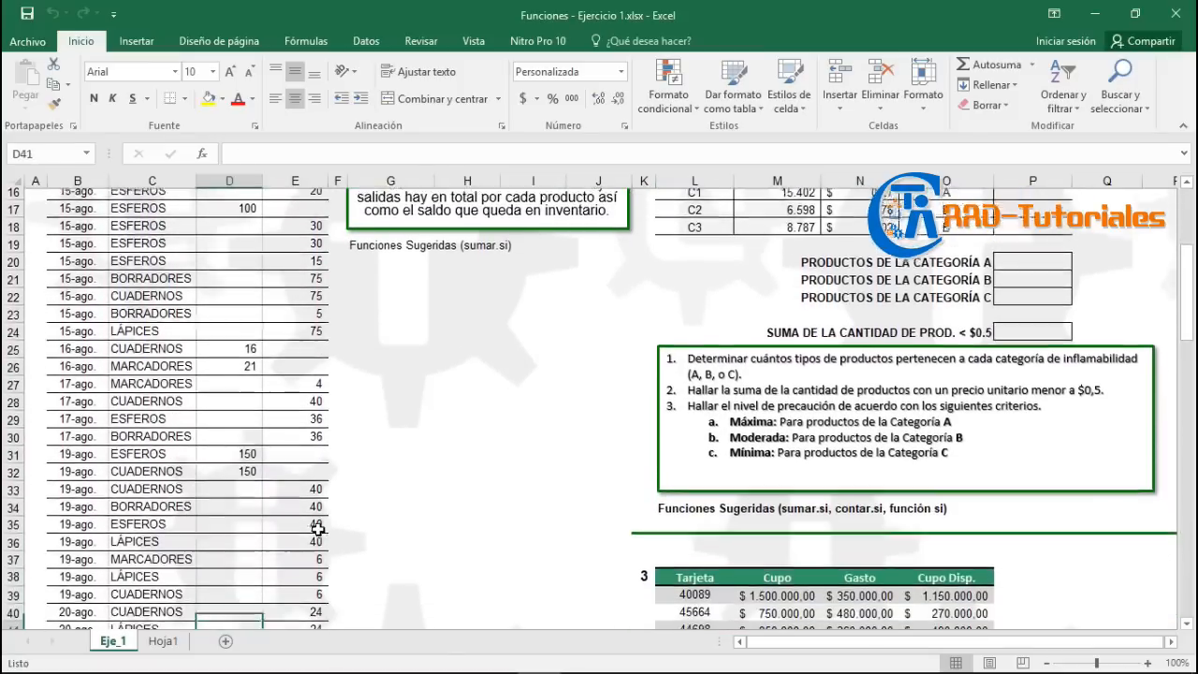
scroll(314, 529, up, 6)
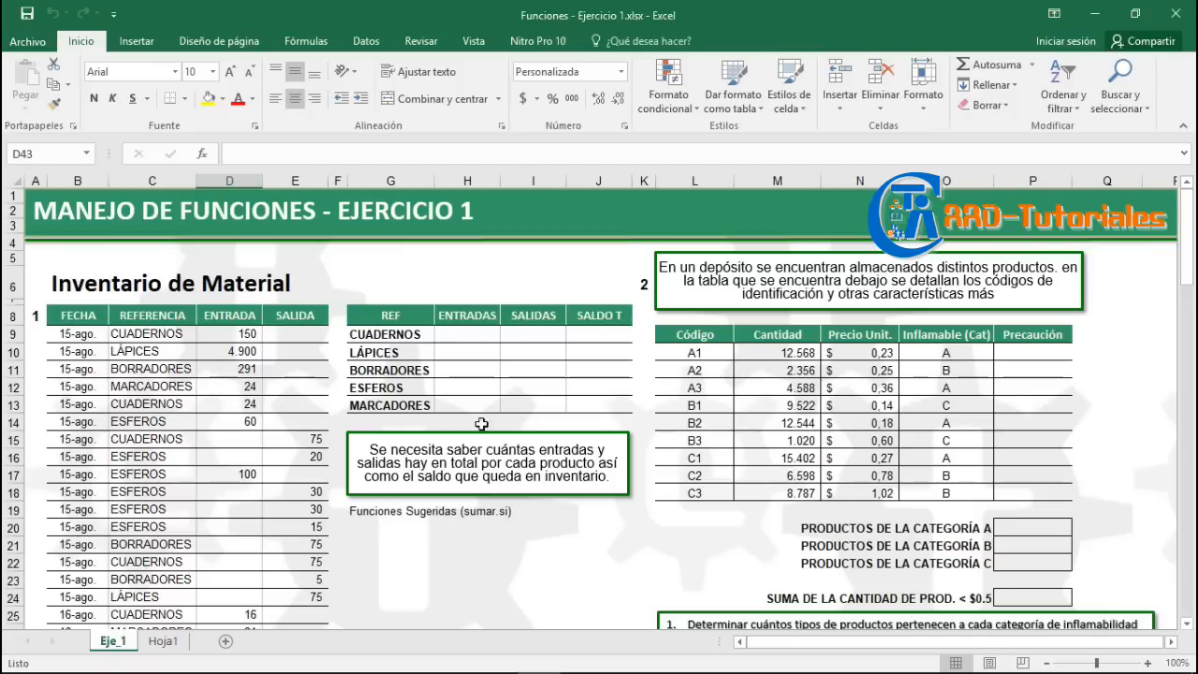
Begin a SUMAR.SI formula in H9, the ENTRADAS cell for CUADERNOS, with C9:C115 as the criteria range.
click(465, 337)
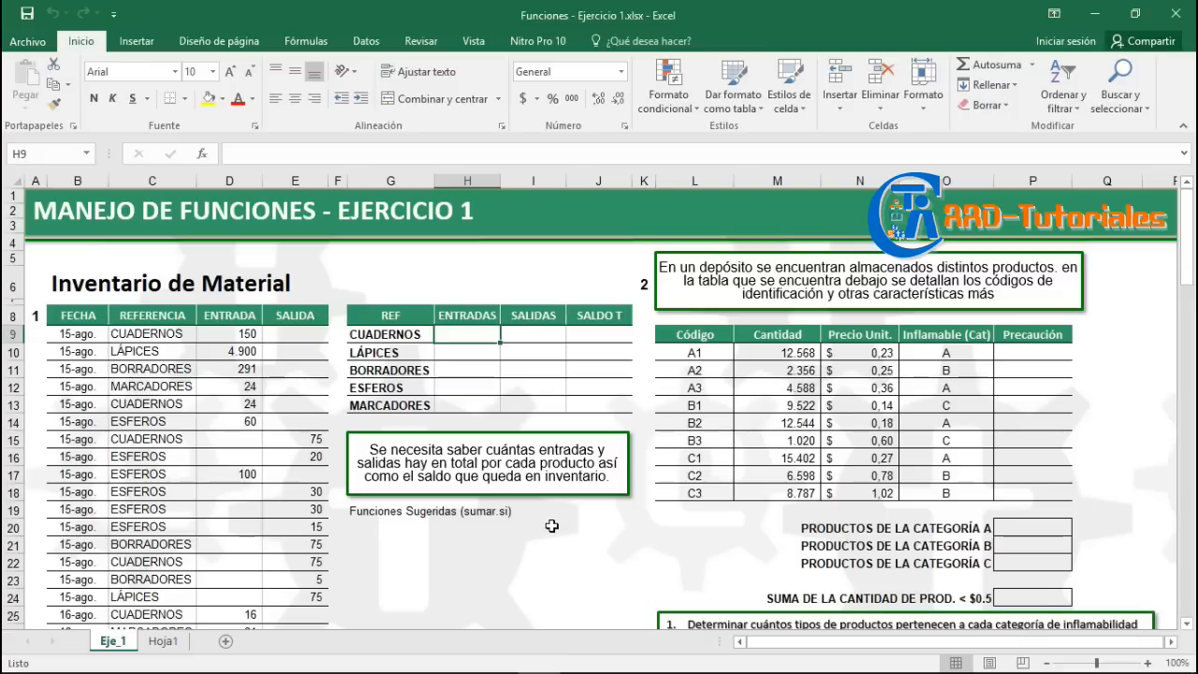
text(=)
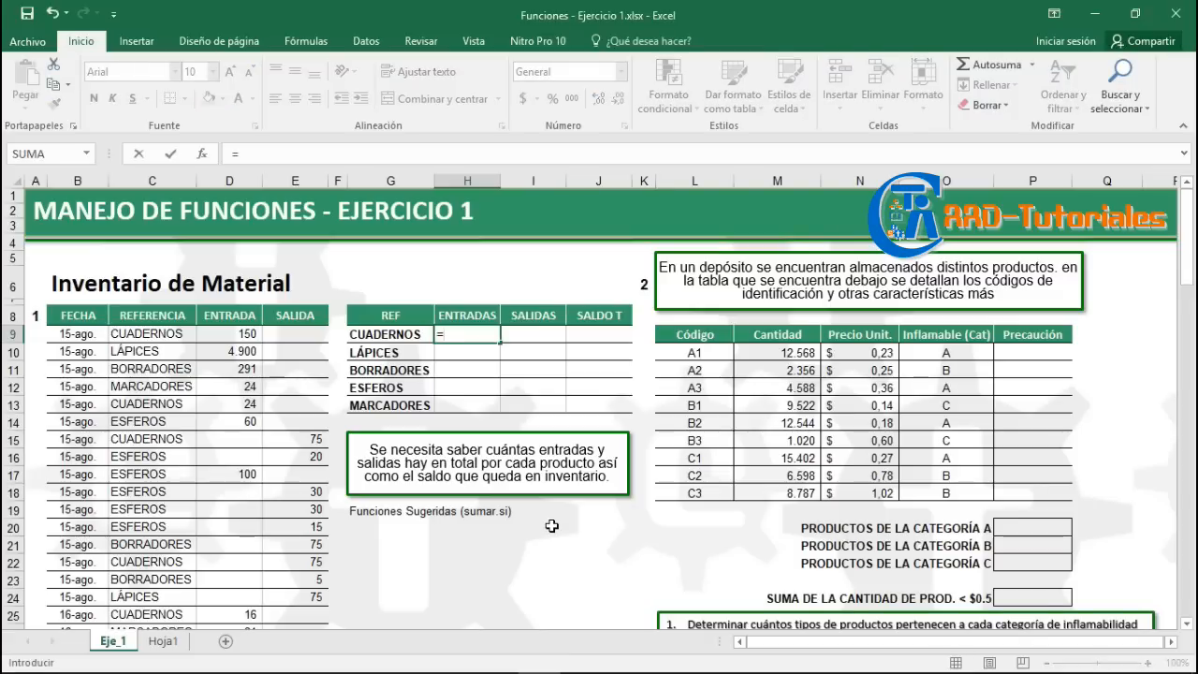
text(SUM)
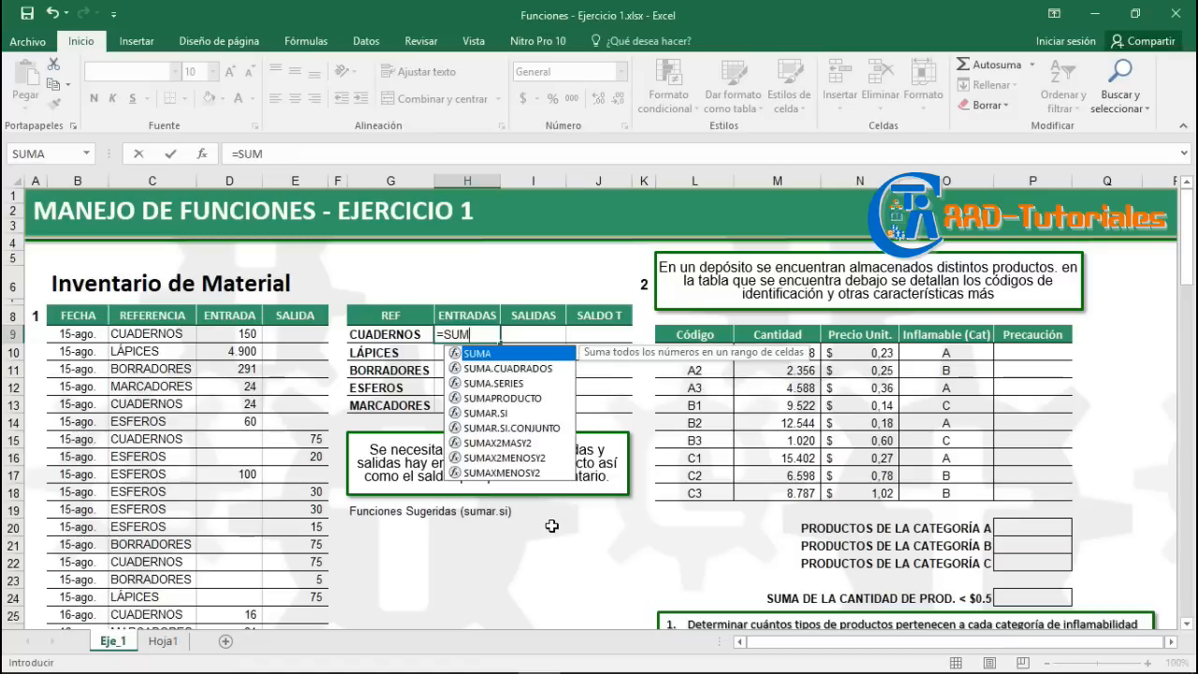
text(AR.SI()
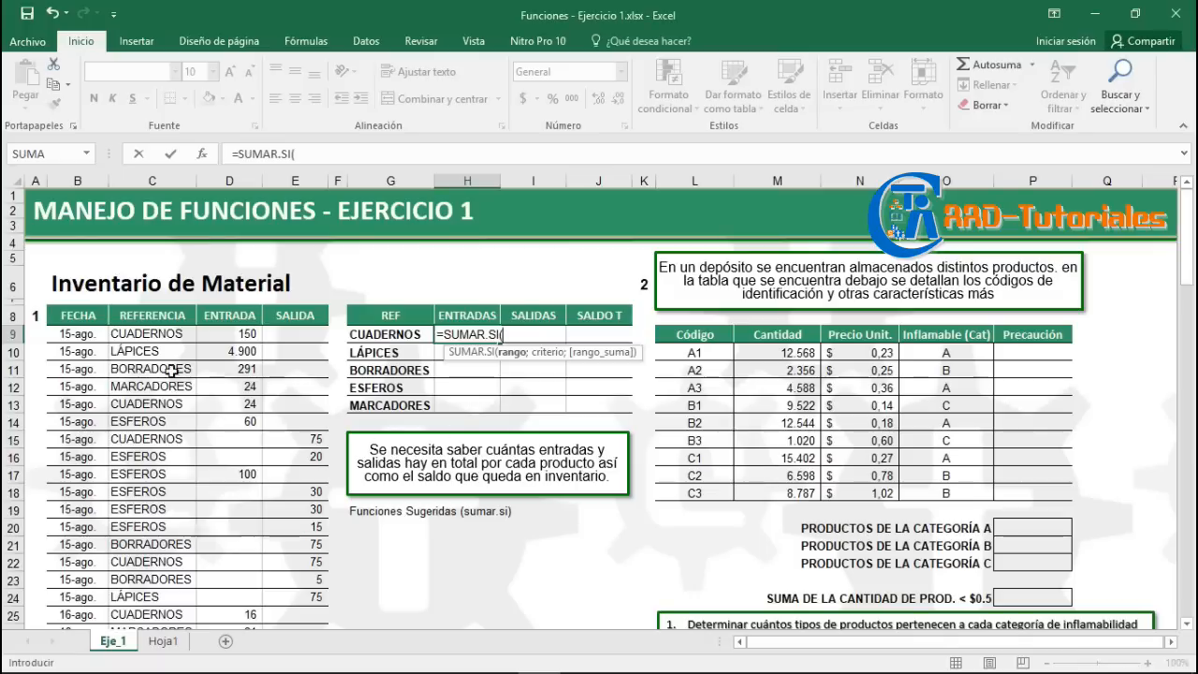
click(166, 337)
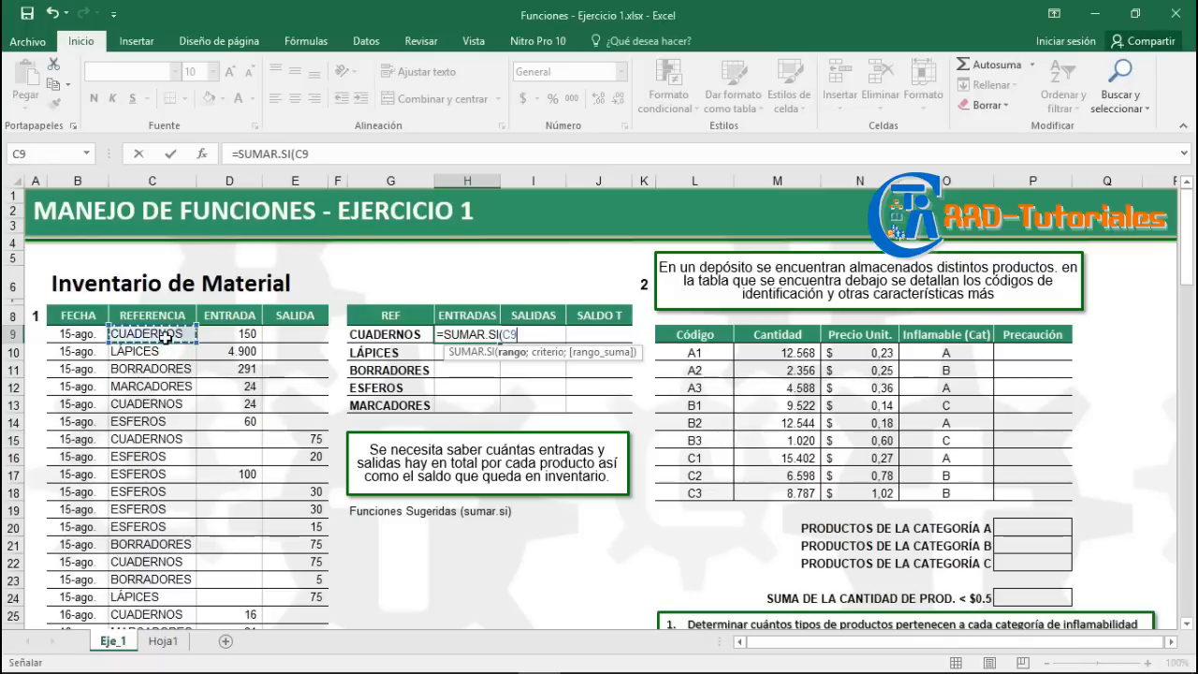
key(ctrl+shift+Down)
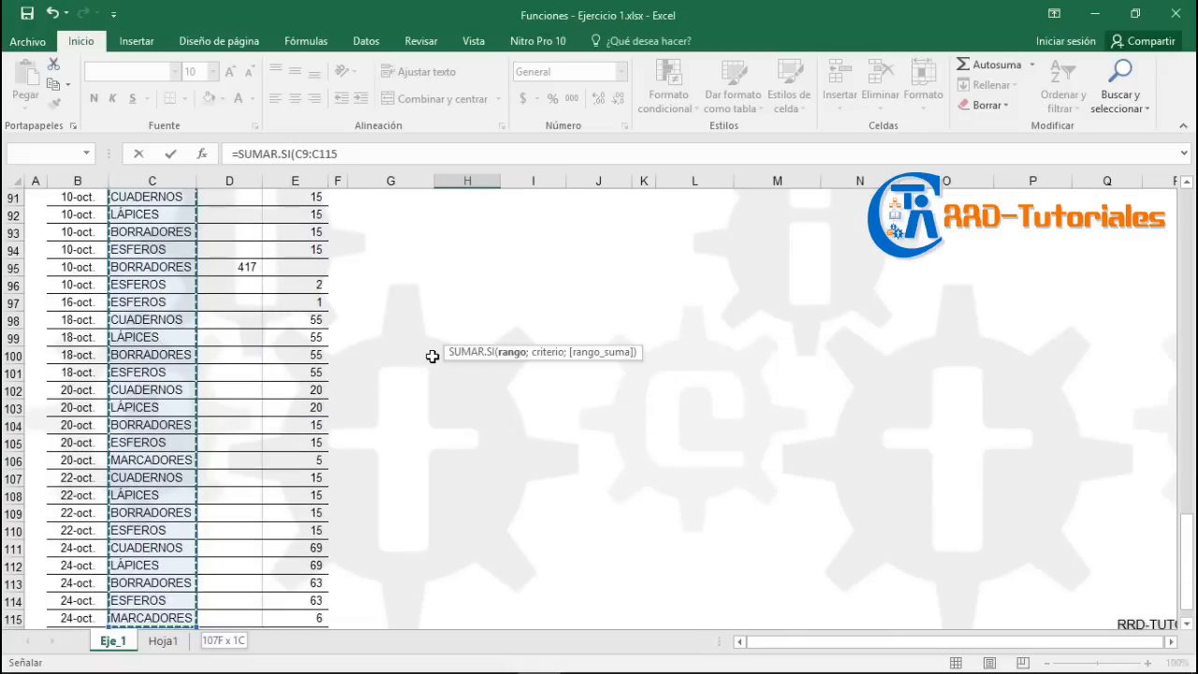
scroll(432, 357, up, 7)
scroll(432, 357, up, 20)
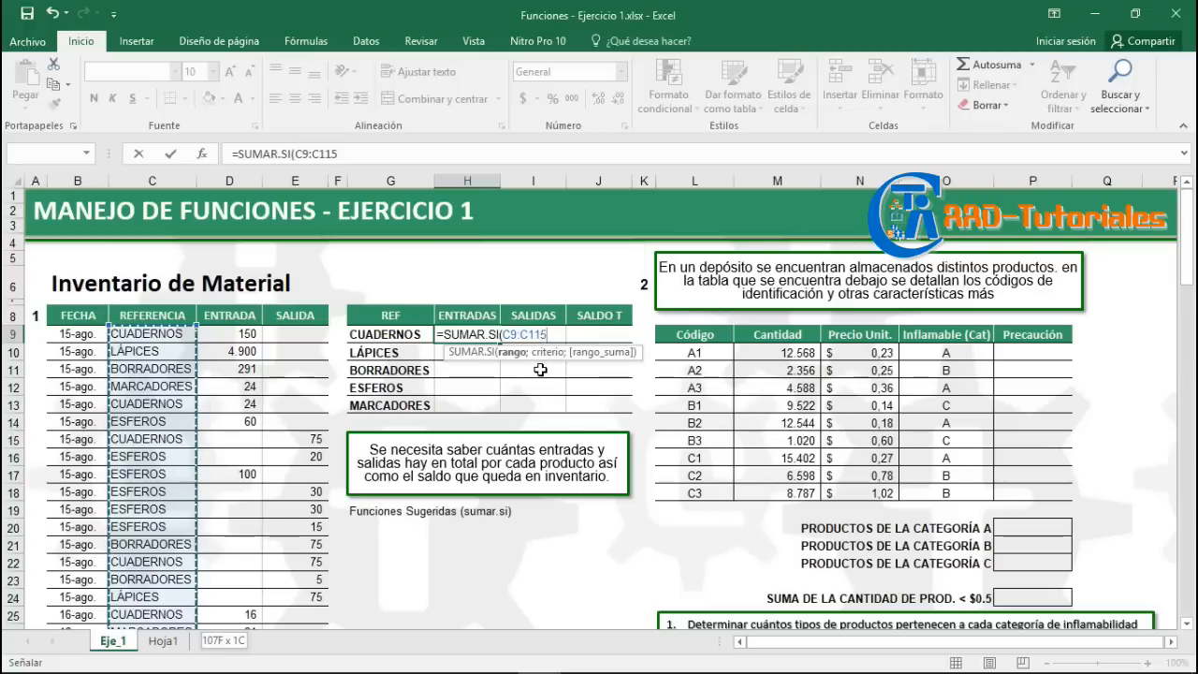
text(;)
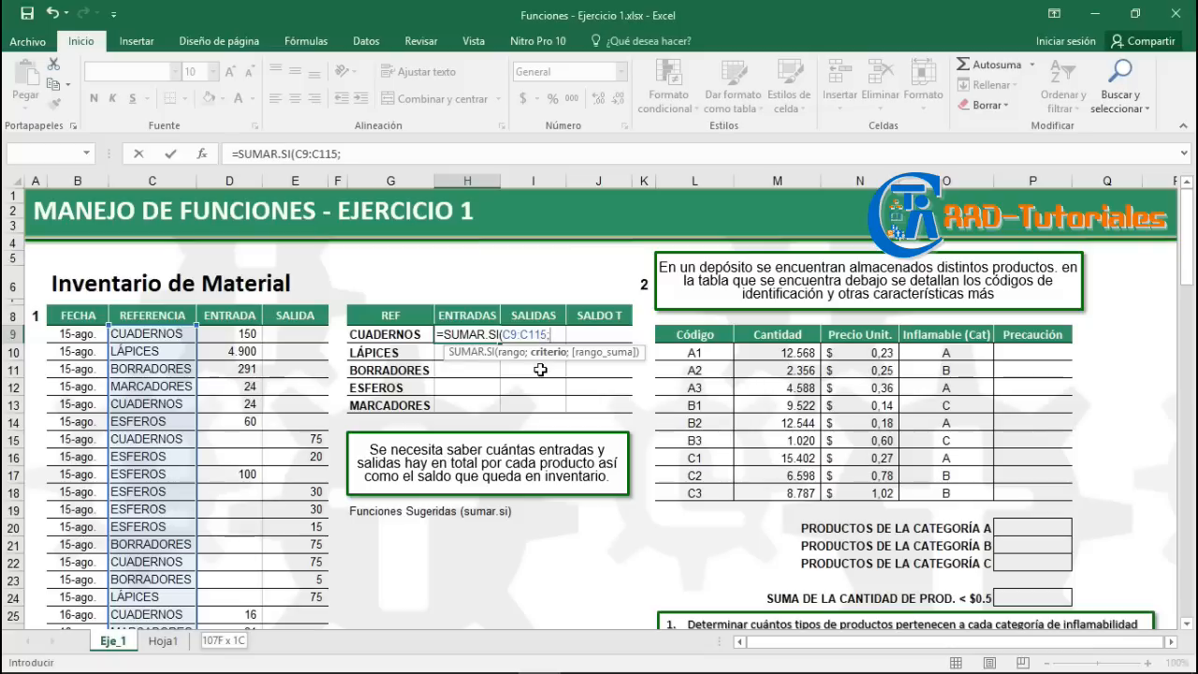
text("Cuadernos)
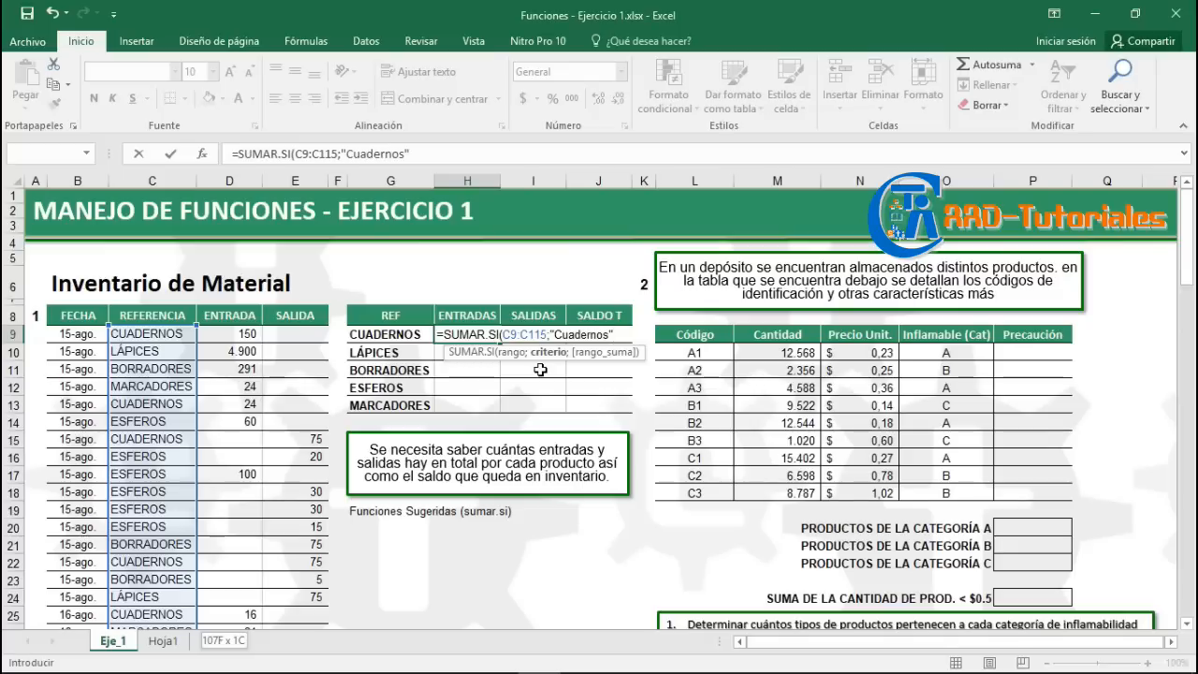
key(BackSpace)
key(BackSpace)
key(BackSpace)
key(BackSpace)
key(BackSpace)
key(BackSpace)
key(BackSpace)
key(BackSpace)
key(BackSpace)
key(BackSpace)
key(BackSpace)
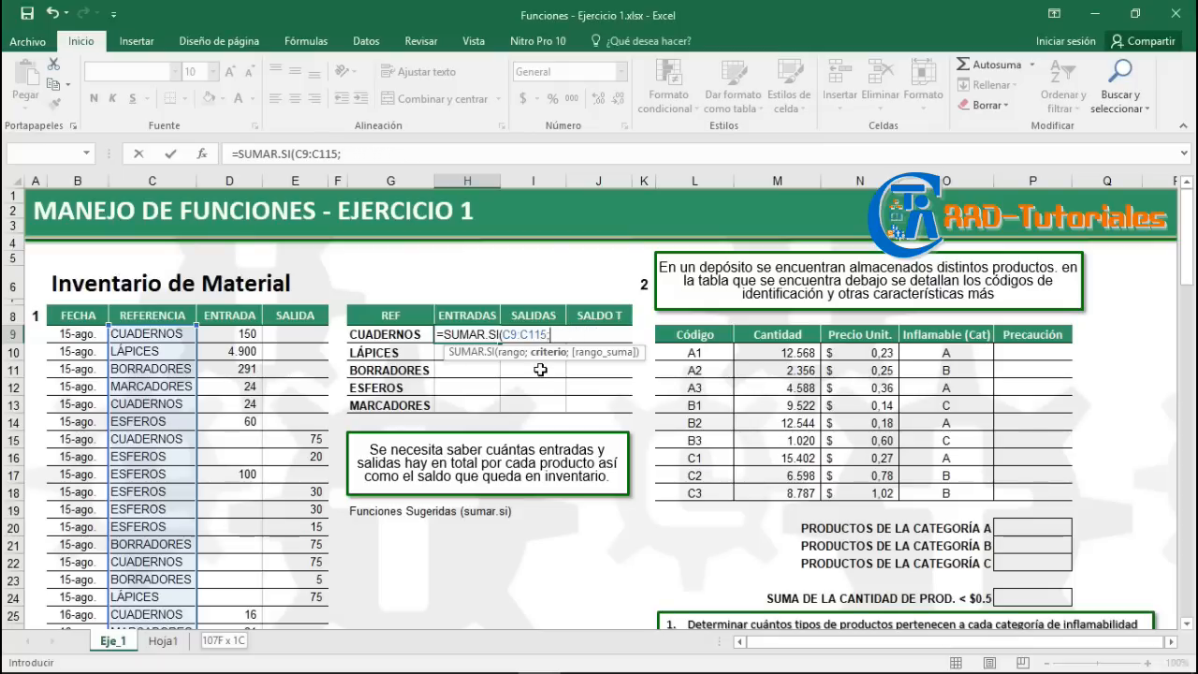
Use cell G9 as the criterion of the SUMAR.SI formula and continue to its sum range argument.
text(G9)
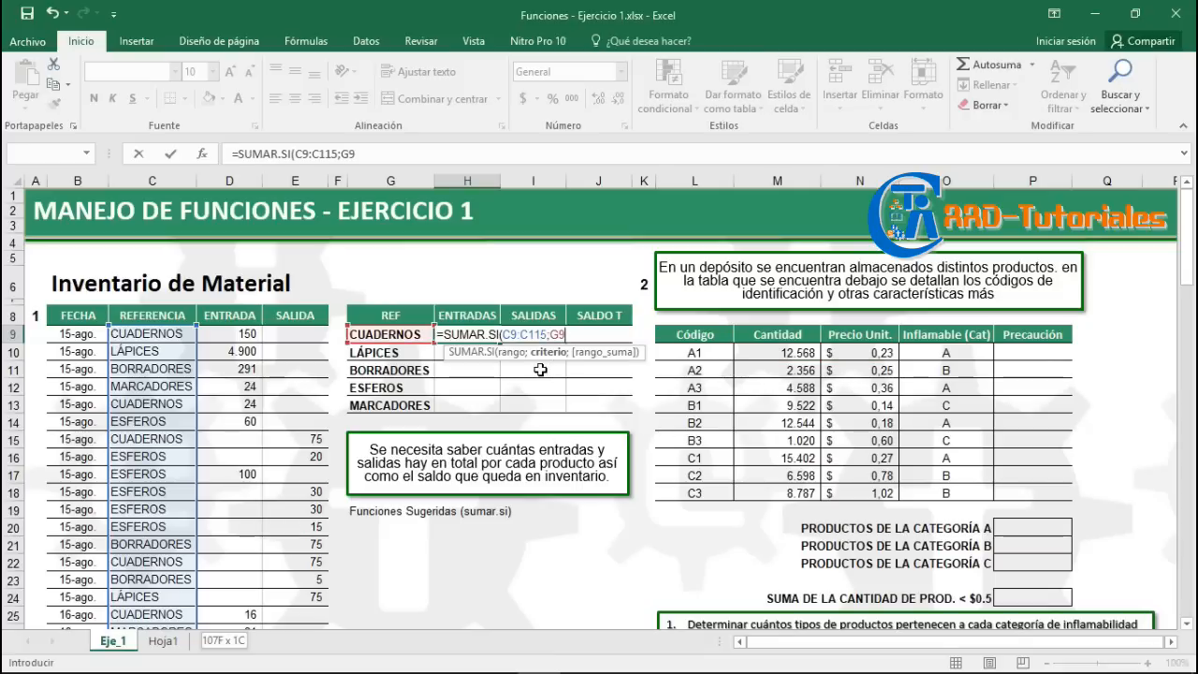
text(;)
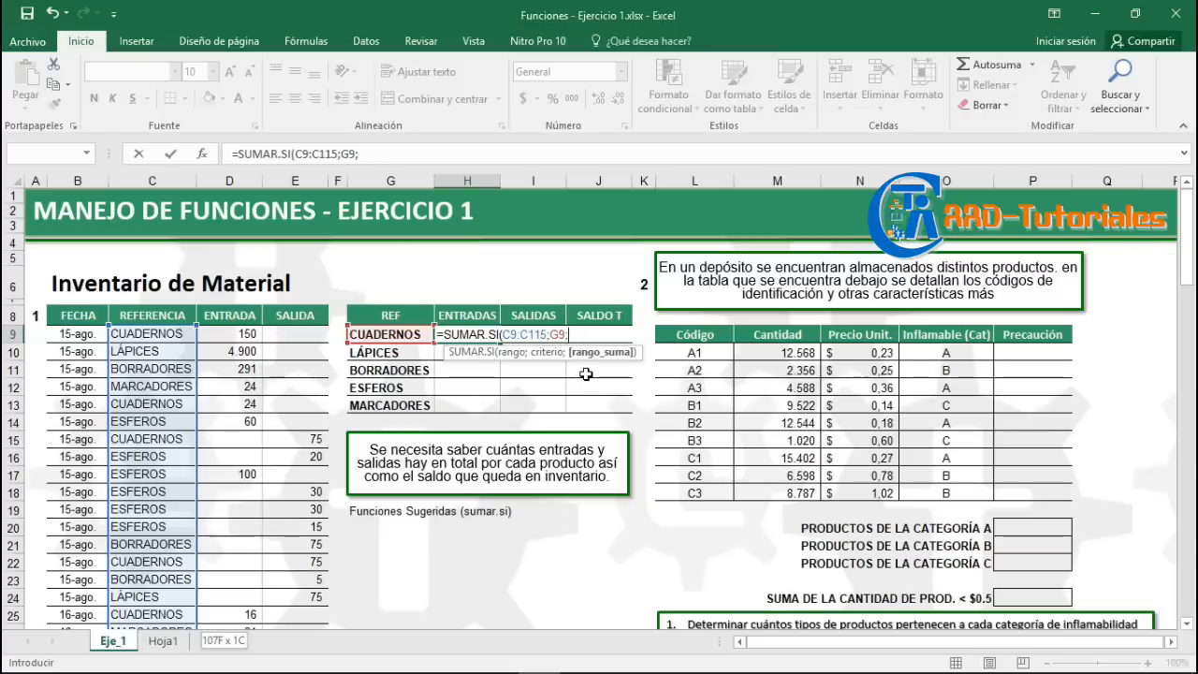
key(BackSpace)
key(BackSpace)
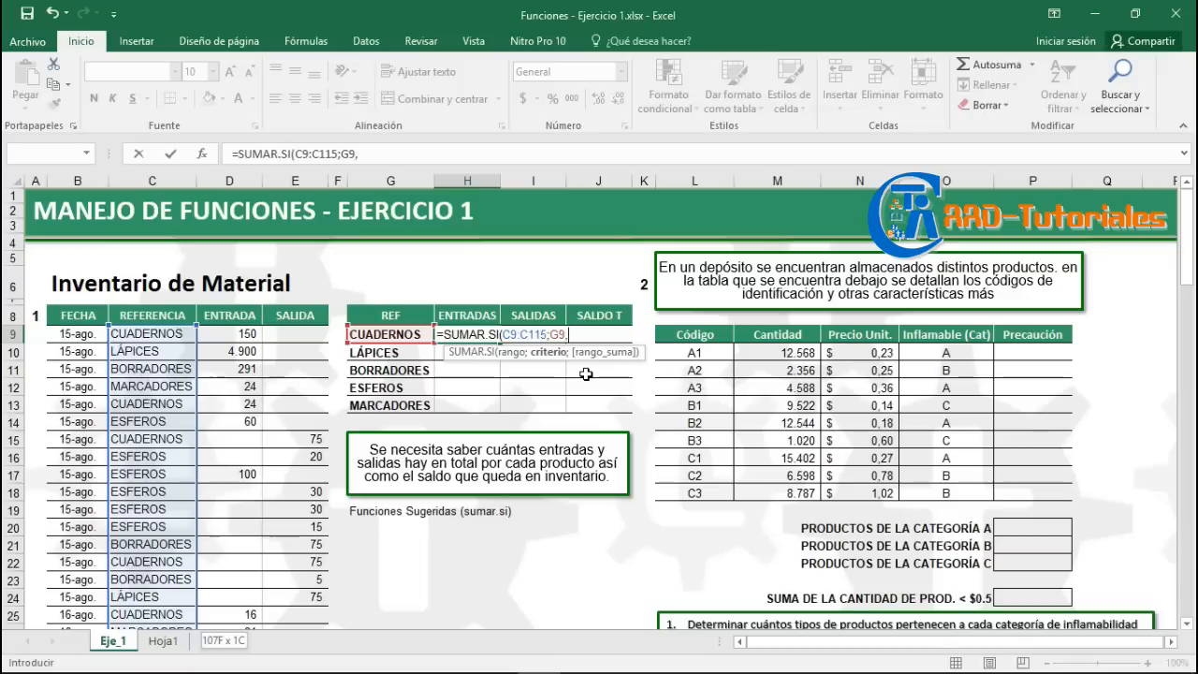
text(;)
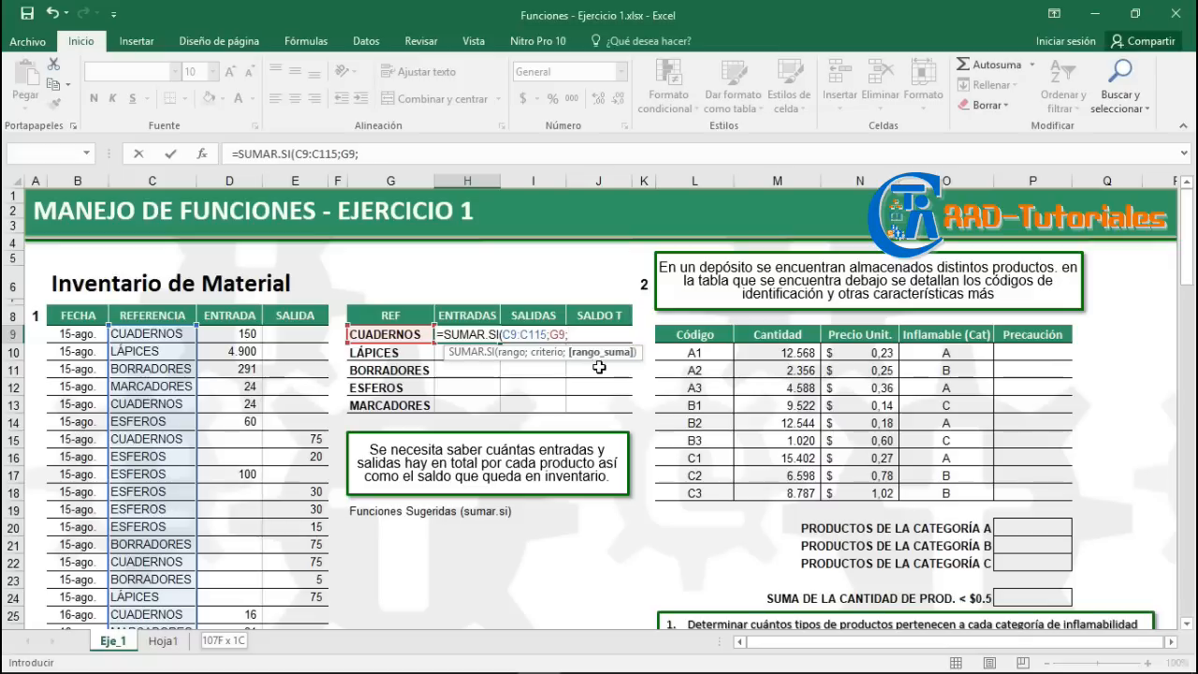
Set the sum range to D9:D115 and complete the formula =SUMAR.SI(C9:C115;G9;D9:D115) in H9.
click(242, 334)
scroll(267, 393, down, 2)
scroll(249, 415, down, 20)
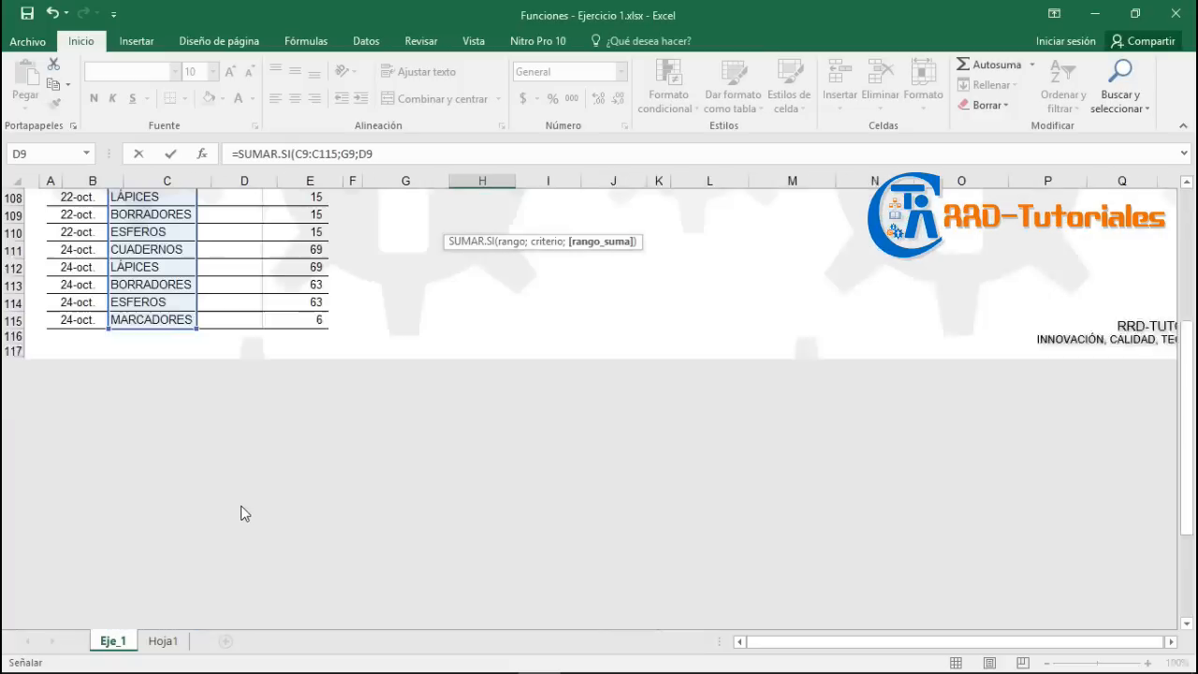
scroll(229, 468, up, 2)
shift+click(221, 424)
scroll(466, 441, up, 20)
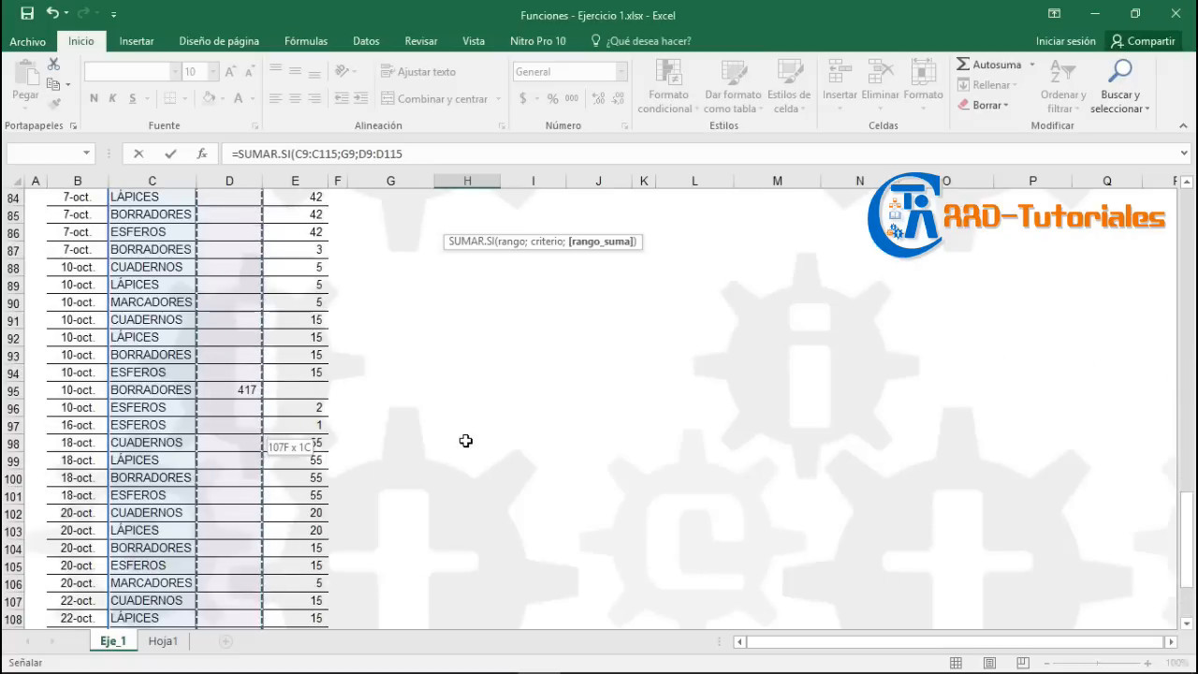
scroll(466, 441, up, 4)
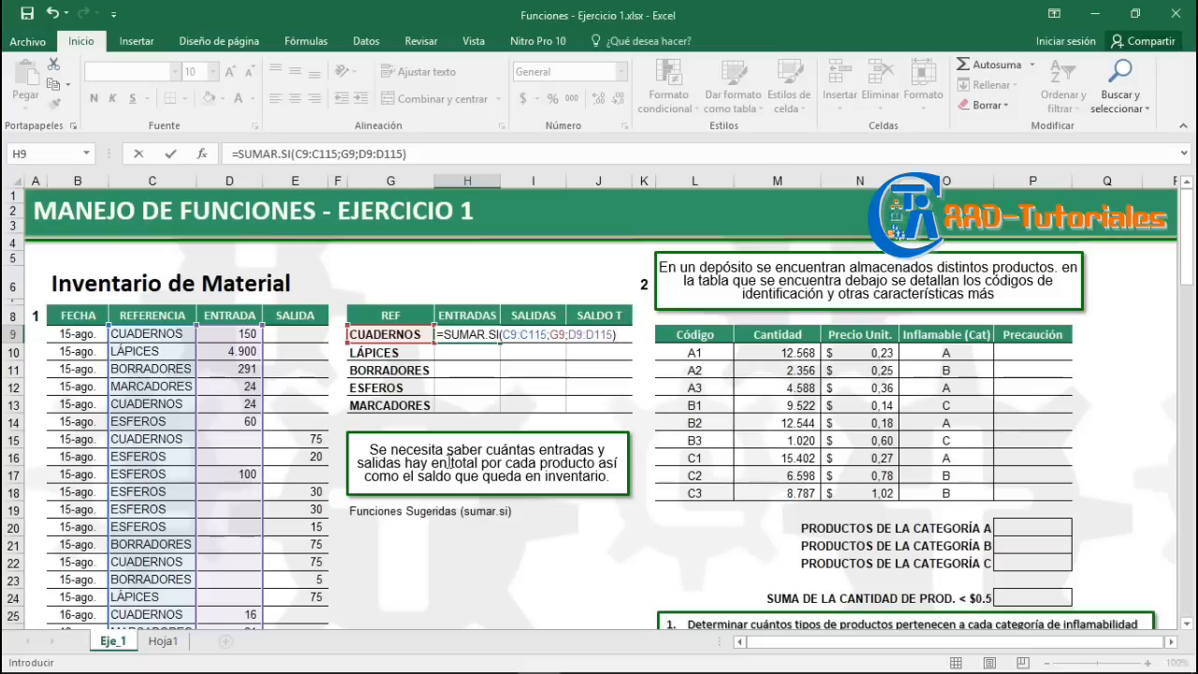
key(Return)
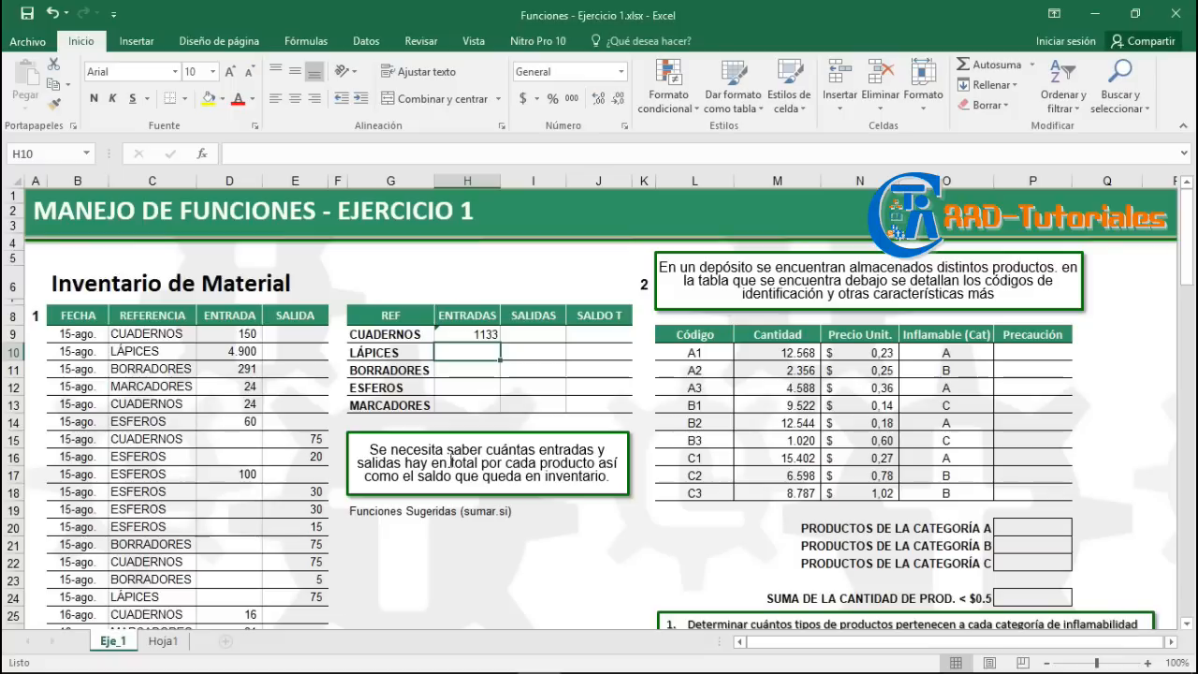
Copy the SUMAR.SI formula from H9 across the ENTRADAS and SALIDAS cells for all products, H9:I13.
key(Up)
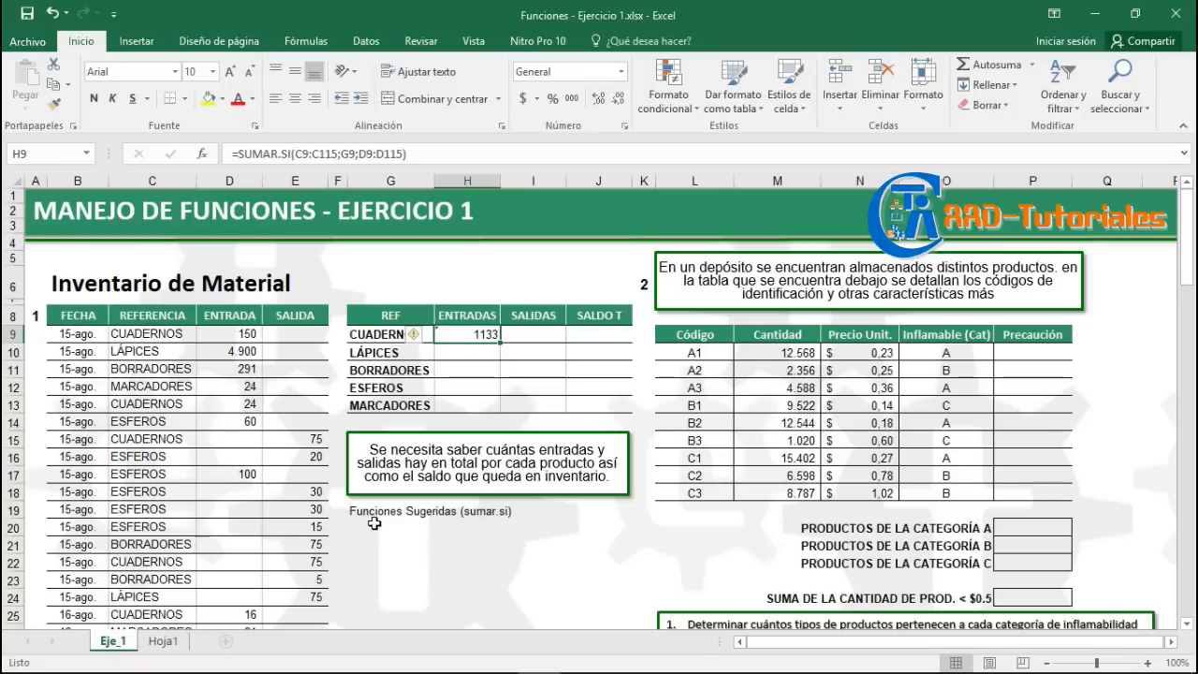
drag(500, 345, 558, 415)
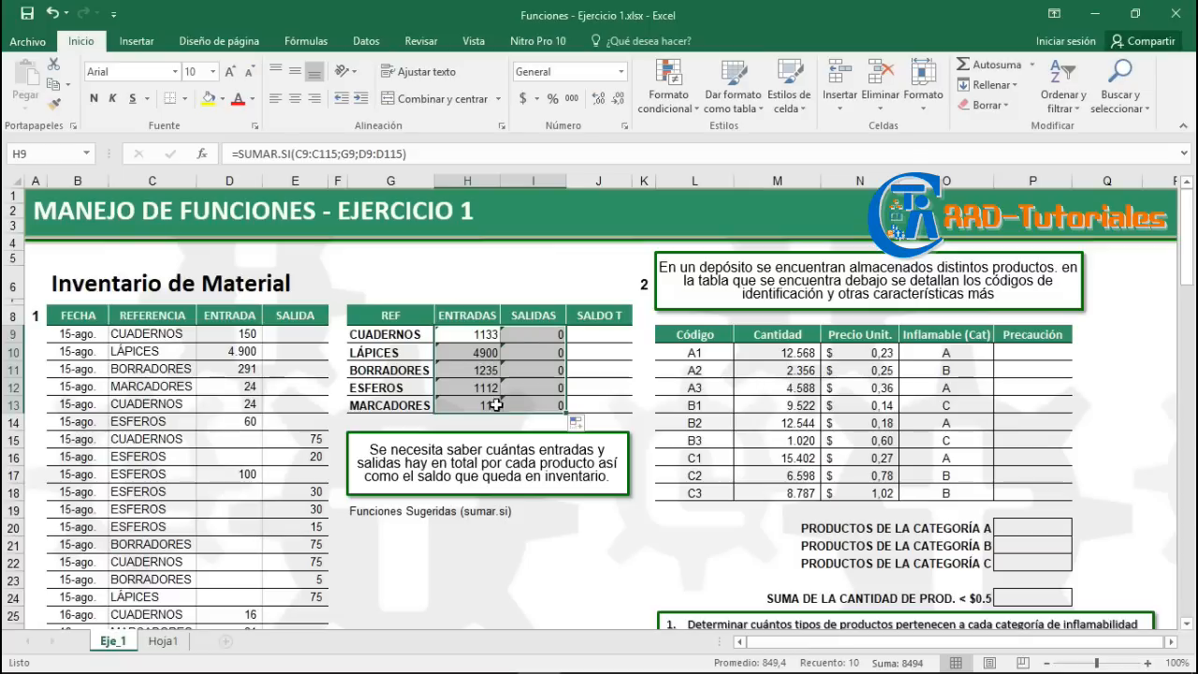
Examine the ranges and criterion referenced by the SUMAR.SI formulas in H9, H10 and H11 of the ENTRADAS column.
click(482, 334)
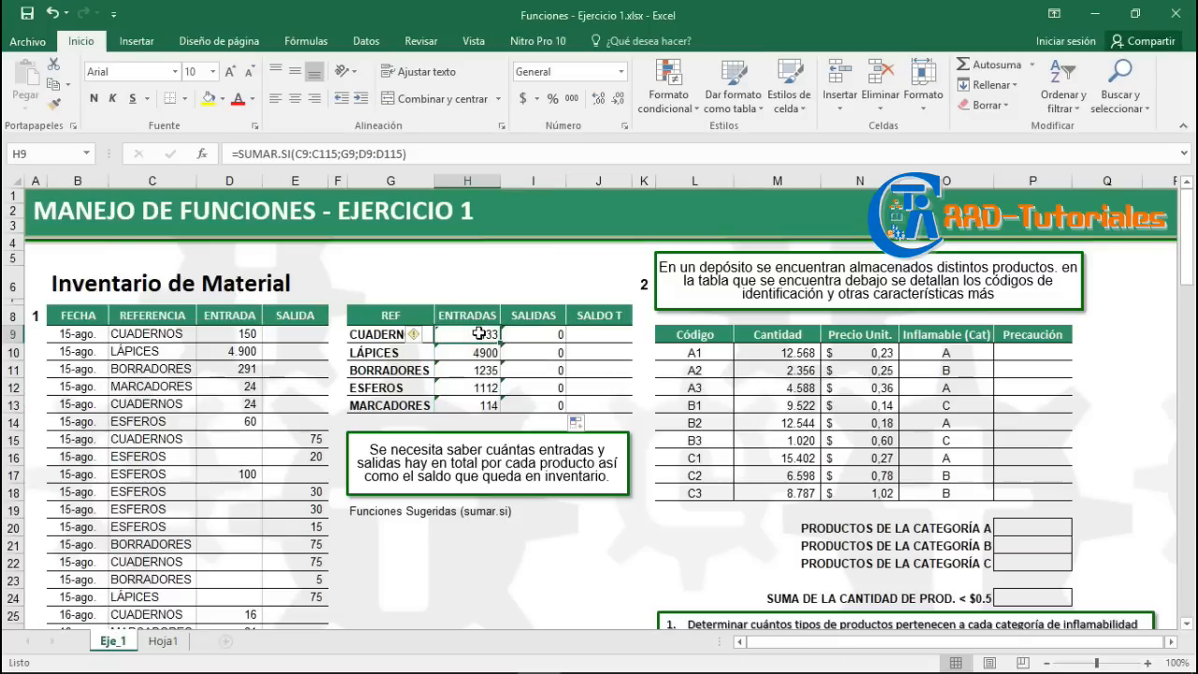
double_click(478, 334)
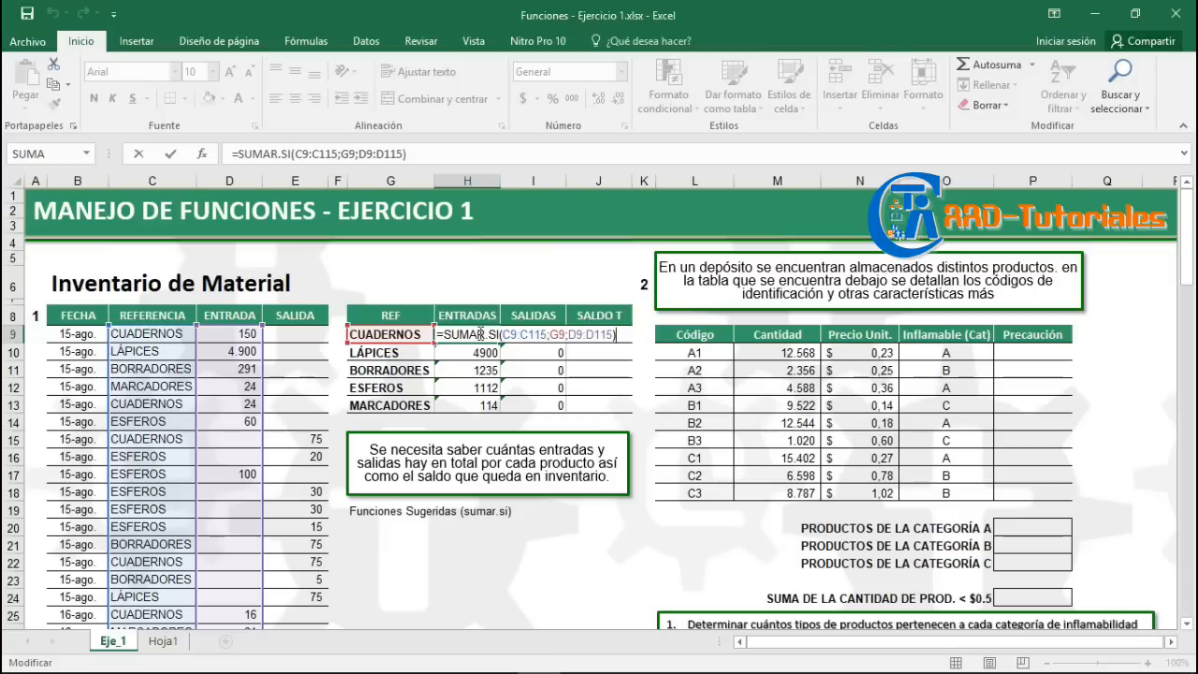
key(Return)
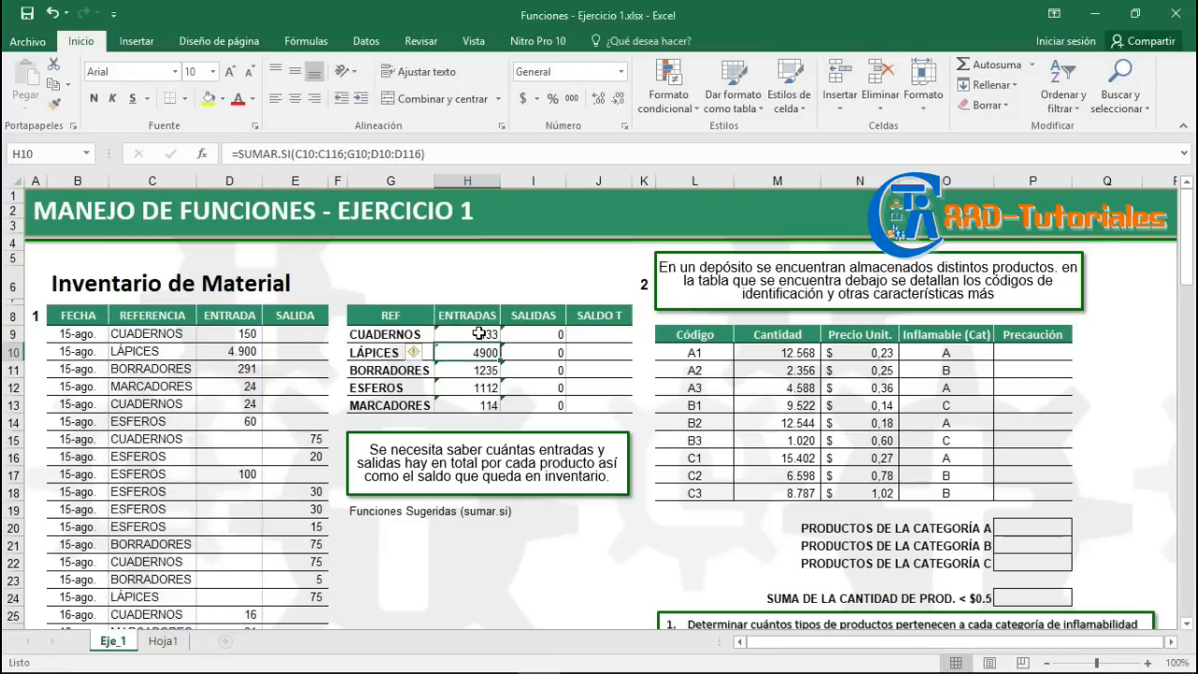
key(F2)
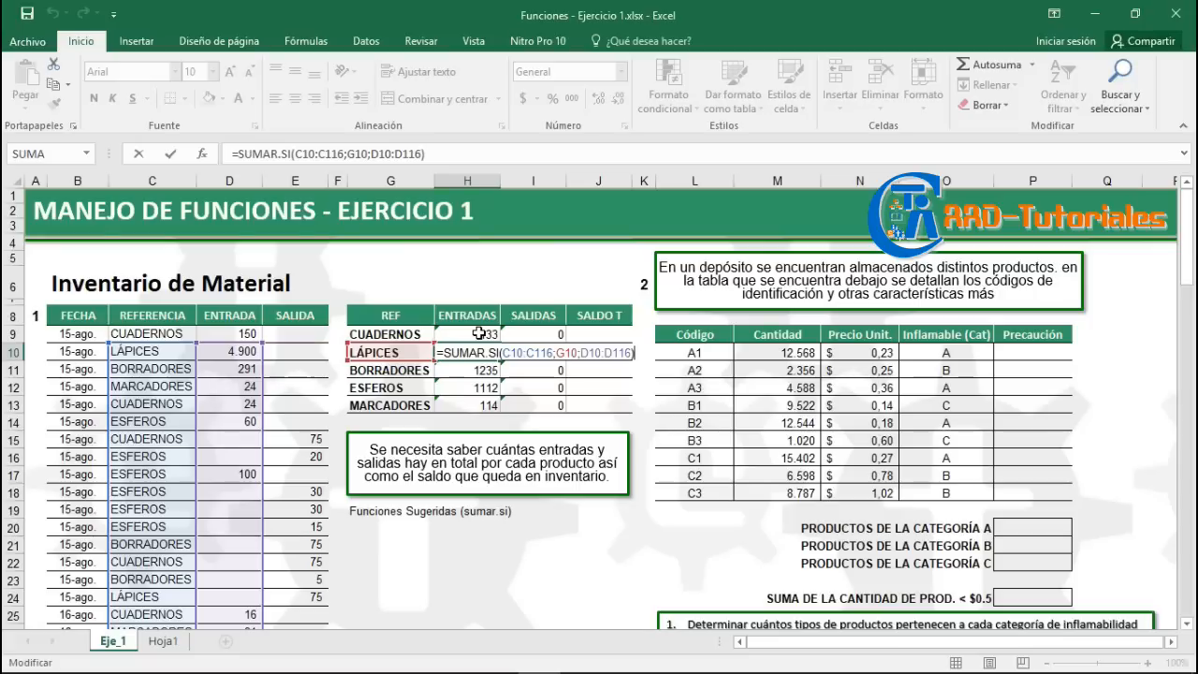
key(Return)
key(F2)
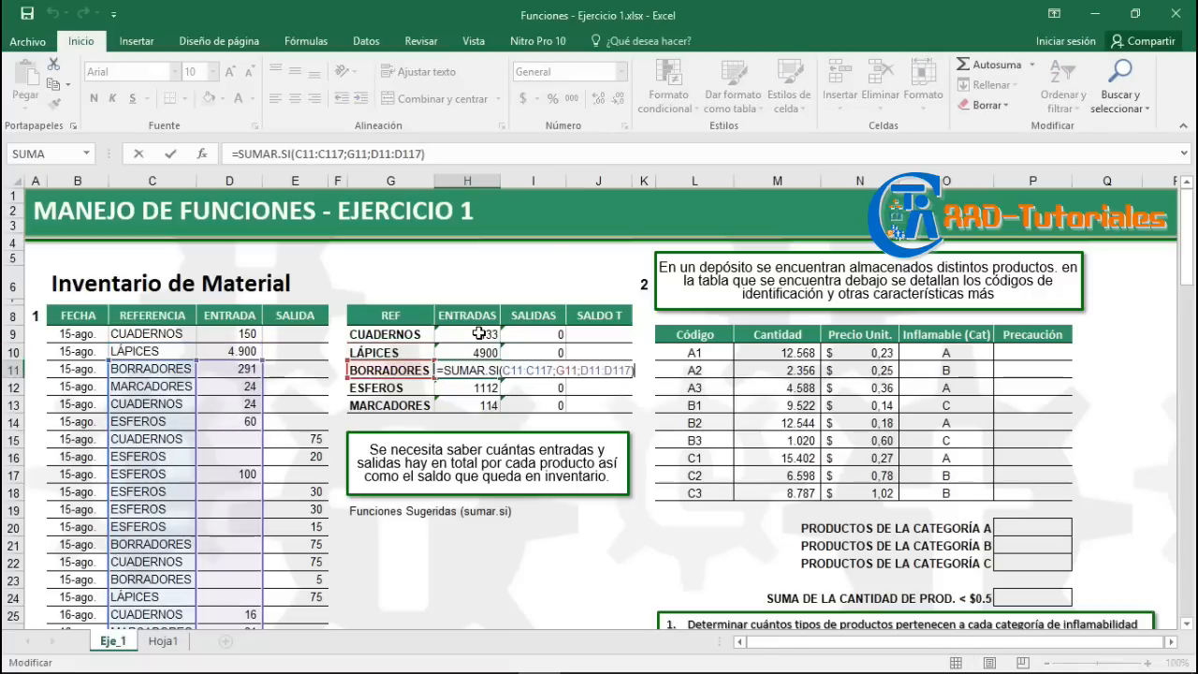
key(Return)
Compare the references of the CUADERNOS formula in H9 with those of its SALIDAS copy in I9.
key(Up)
key(Up)
key(Up)
key(Right)
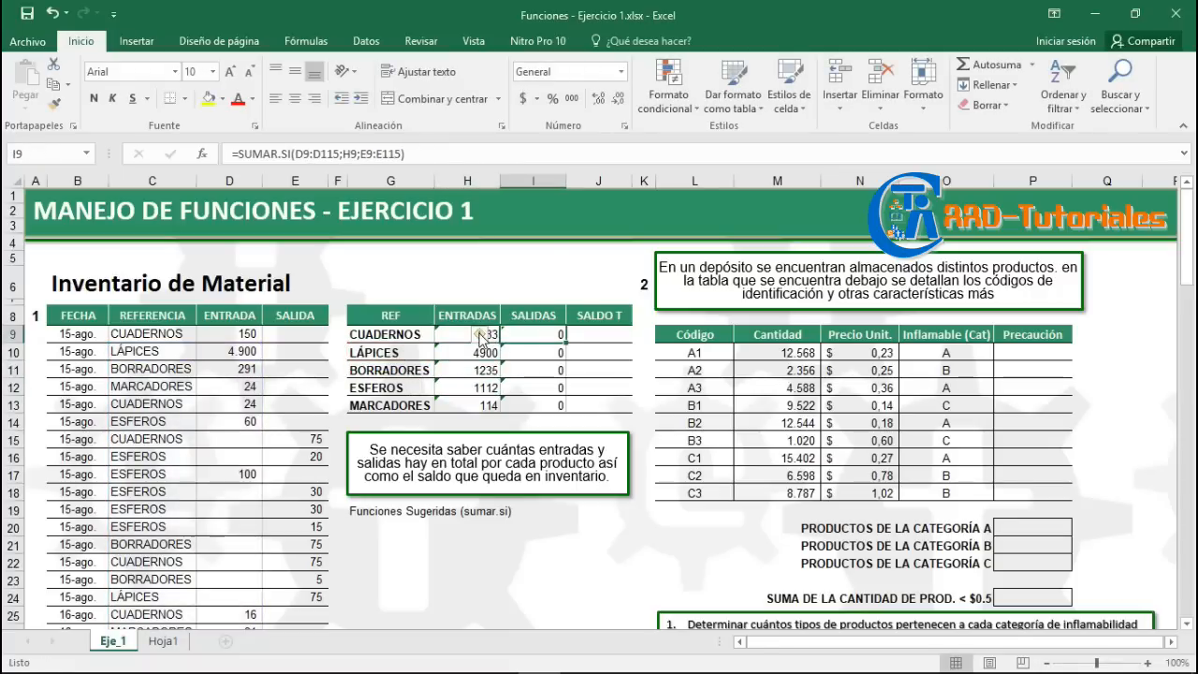
double_click(481, 337)
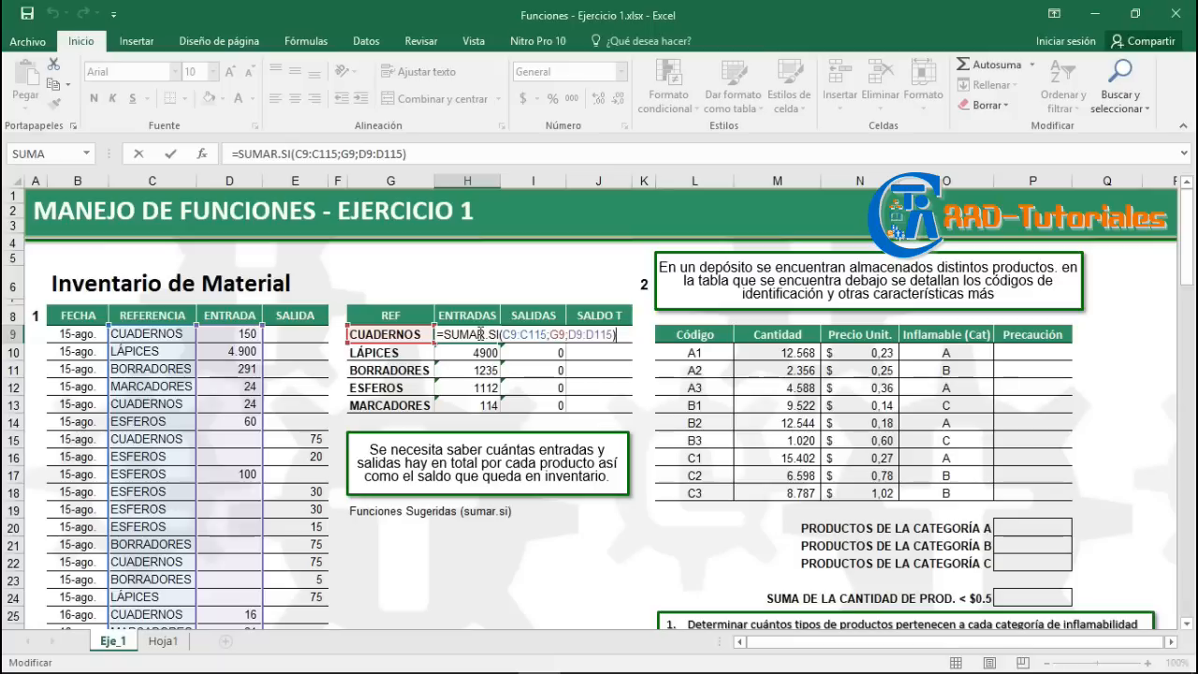
key(Escape)
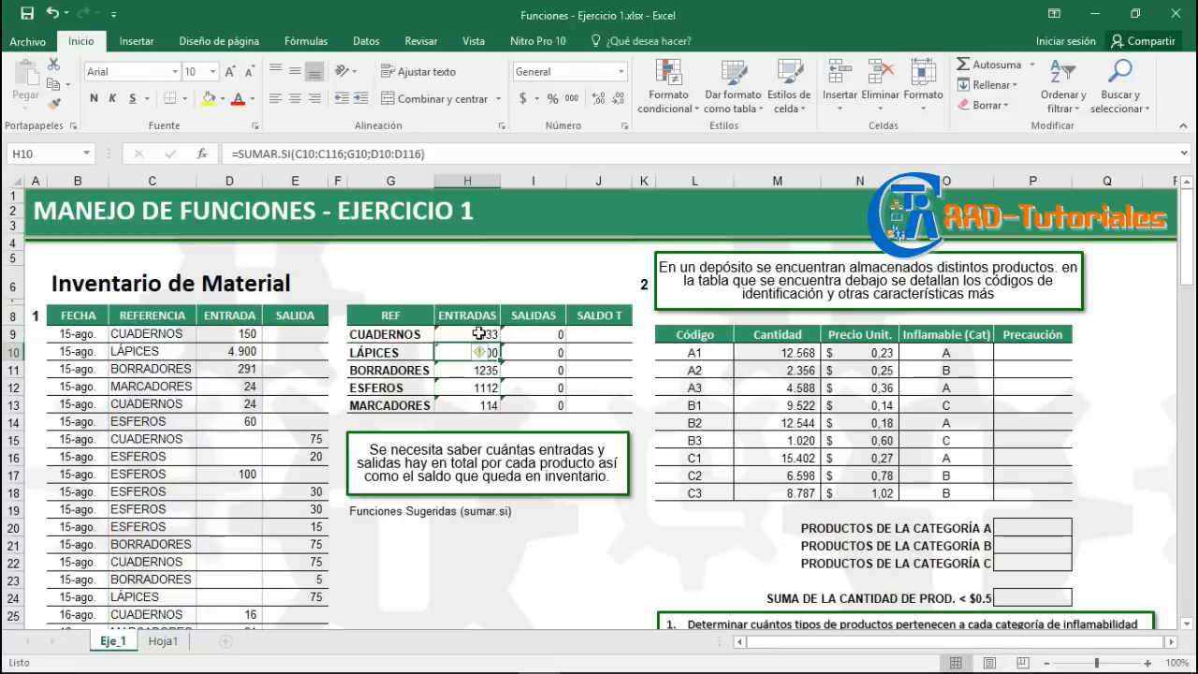
key(Right)
key(F2)
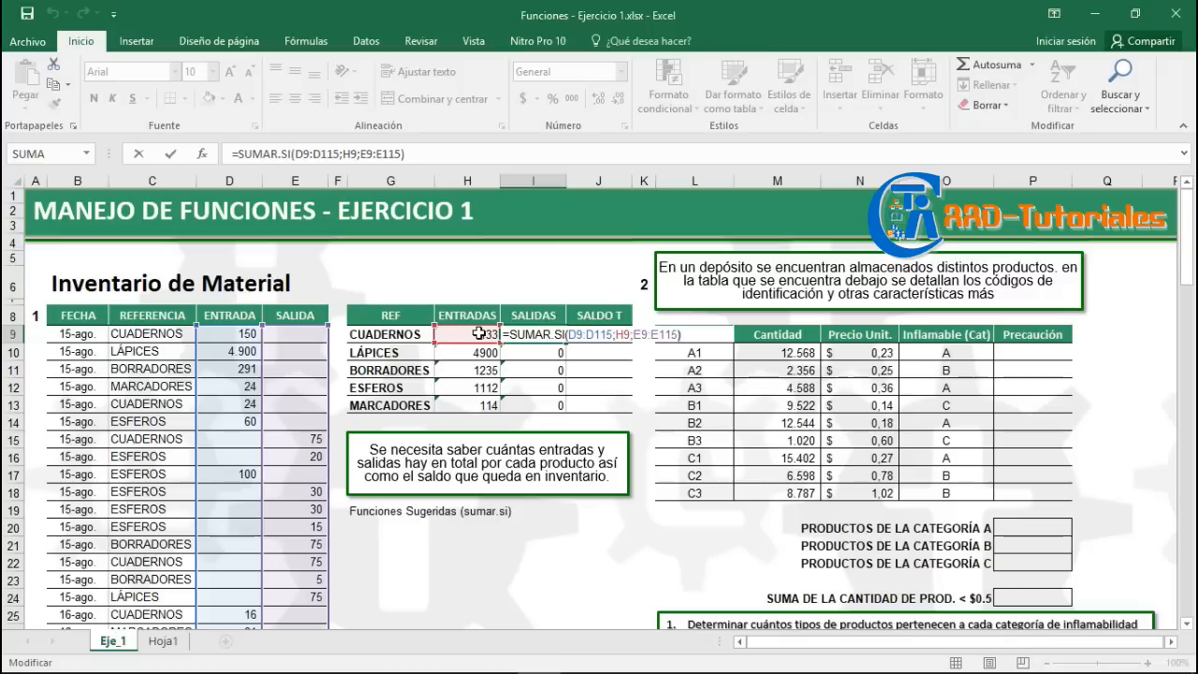
Make the criteria range of the SUMAR.SI formula in H9 fully absolute, as $C$9:$C$115.
click(479, 333)
double_click(480, 334)
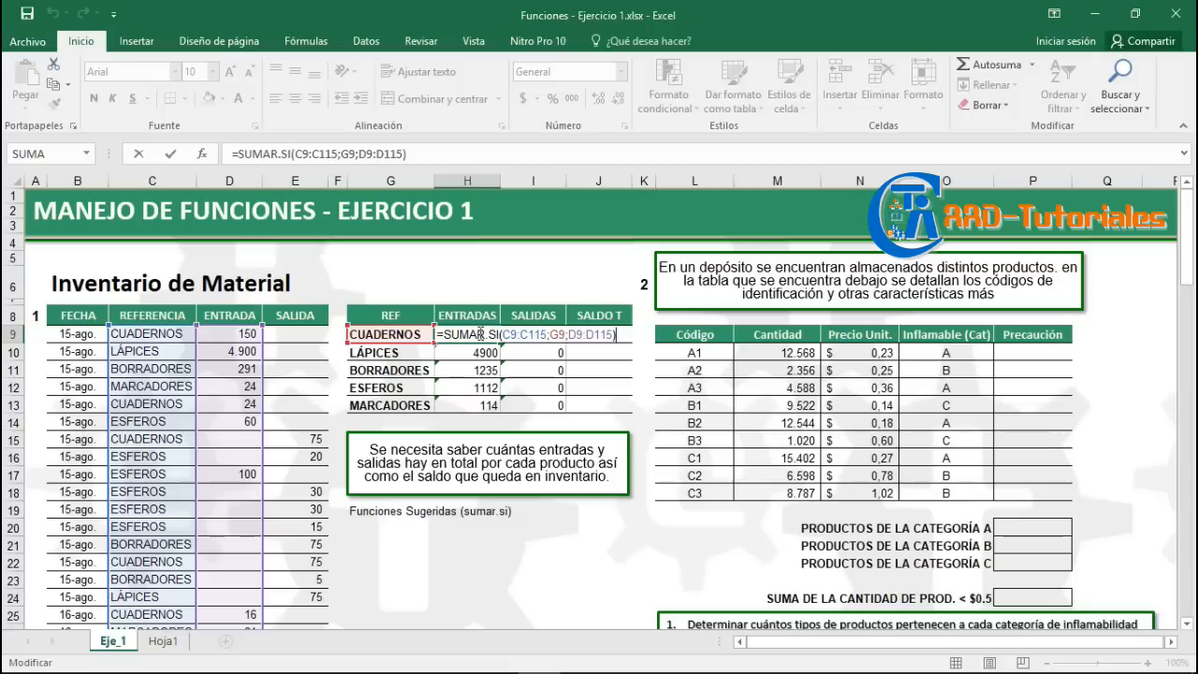
key(Left)
key(Left)
key(Left)
key(Left)
key(Left)
key(Left)
key(Left)
key(Left)
key(Left)
key(Left)
key(Left)
key(Left)
key(Left)
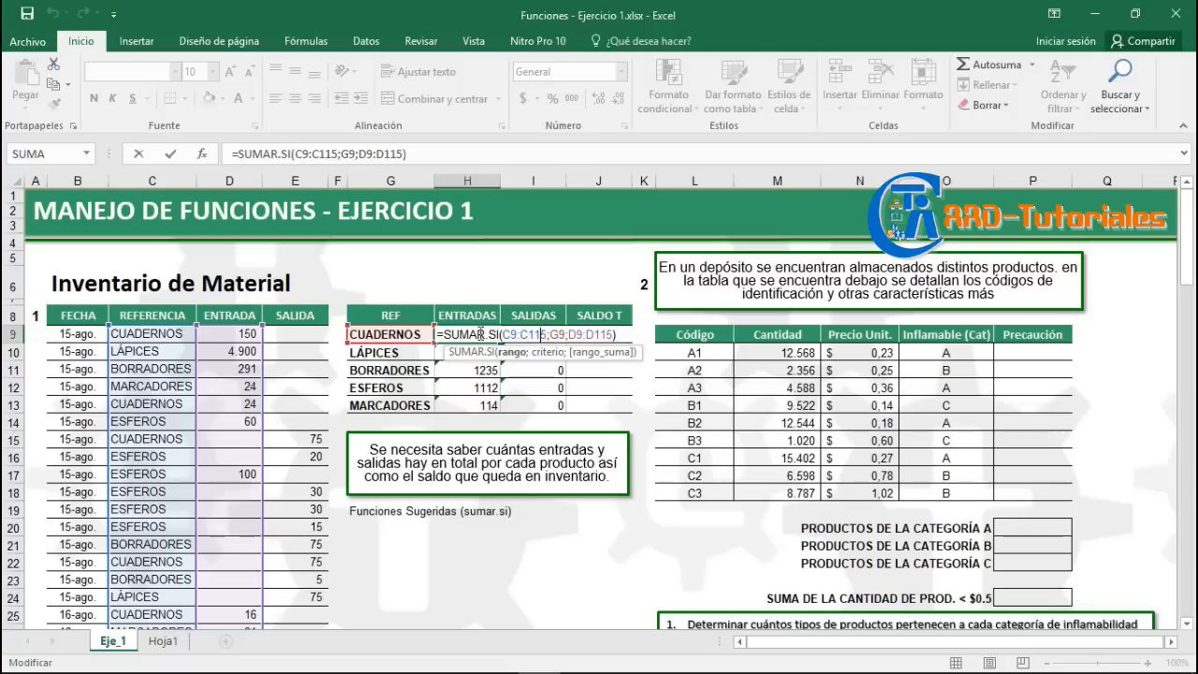
key(Left)
key(Left)
key(Left)
key(Left)
key(F4)
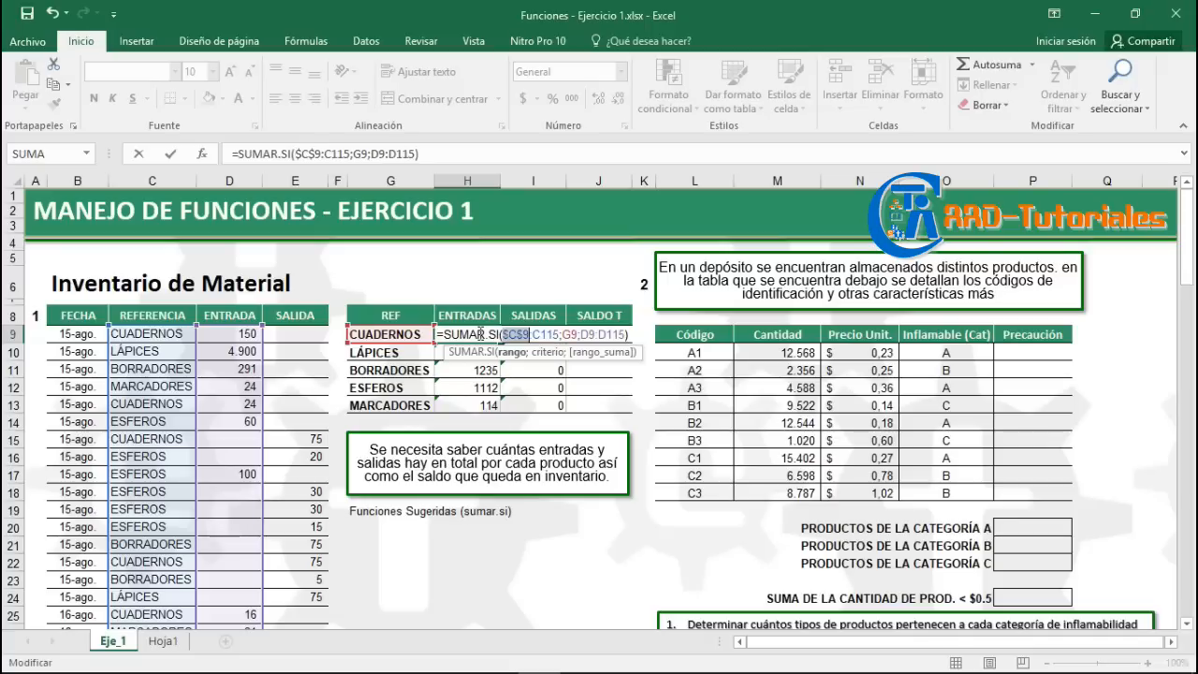
key(Right)
key(Right)
key(F4)
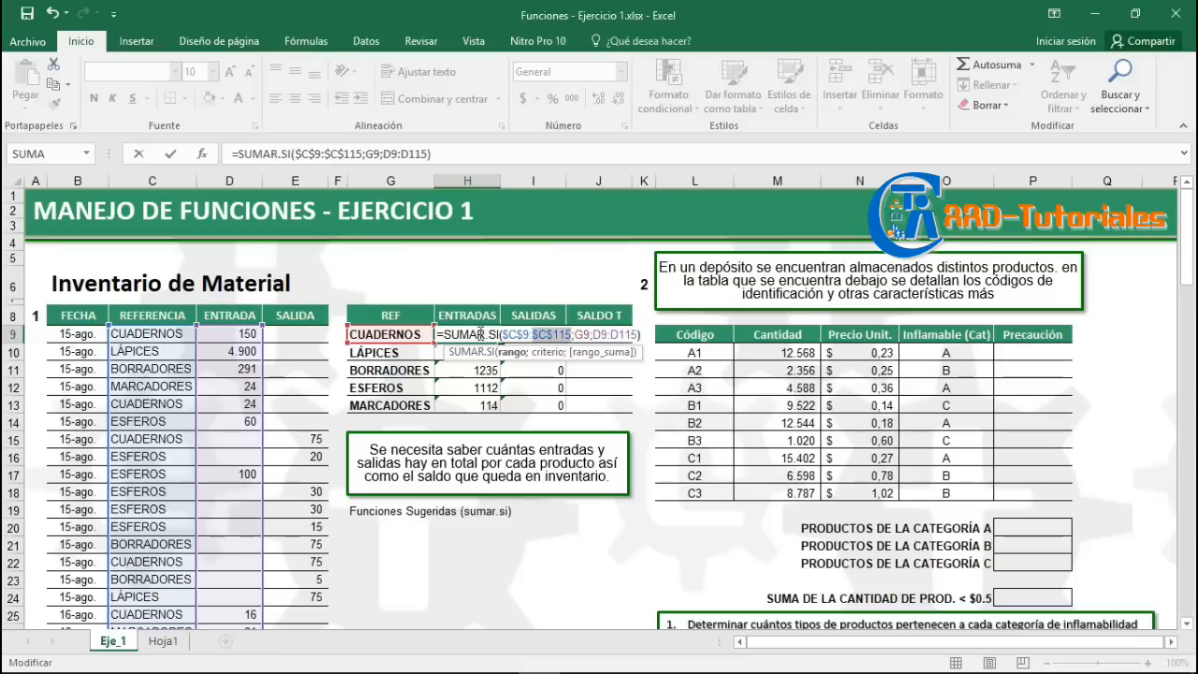
key(Return)
Check how the ranges and criterion shift row by row in the ENTRADAS formulas from H10 to H13.
key(F2)
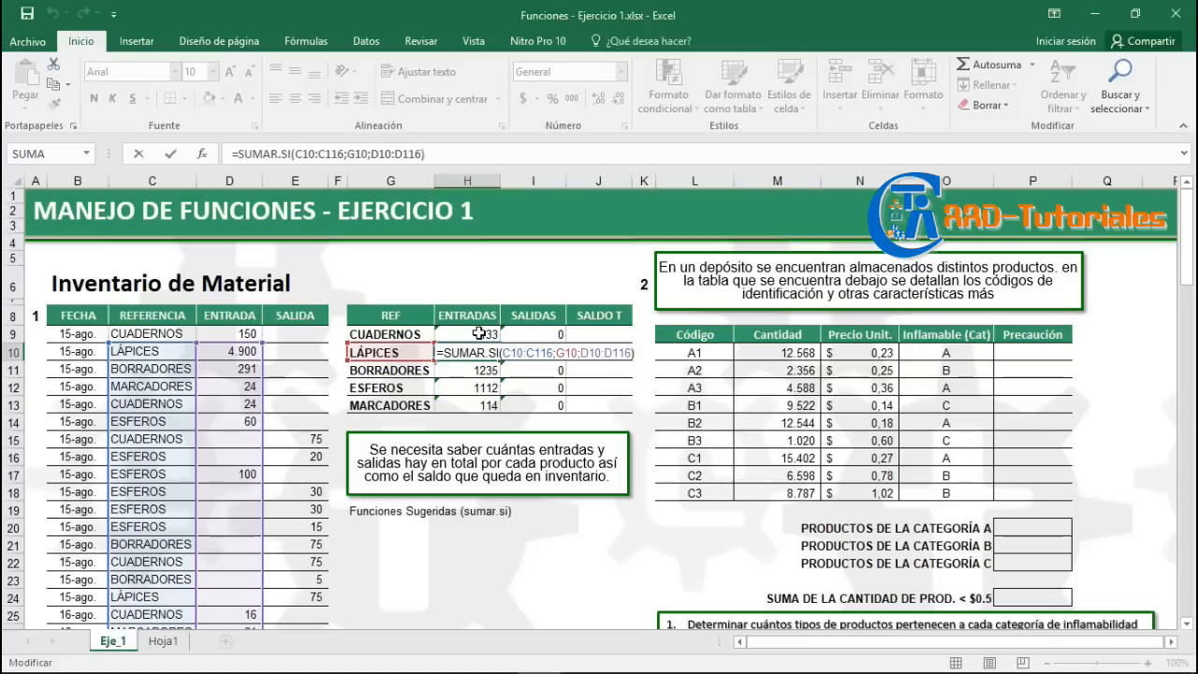
key(Return)
key(F2)
key(Return)
key(F2)
key(Return)
key(F2)
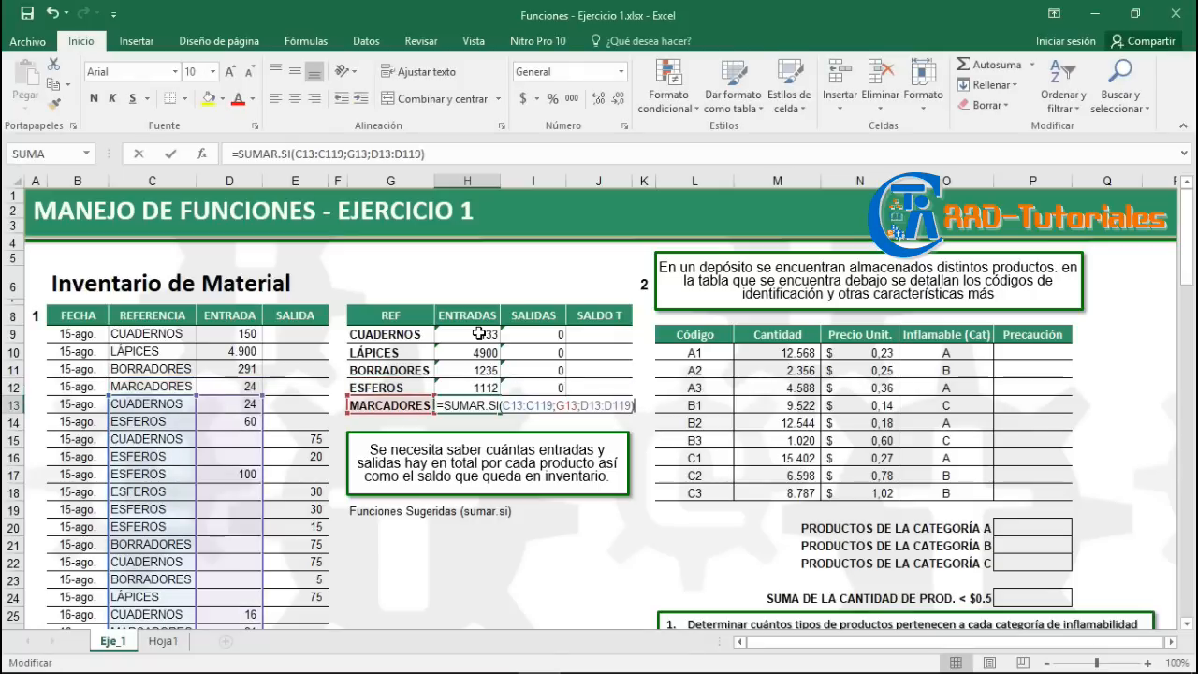
key(Return)
Examine which cell the SALIDAS formula for CUADERNOS in I9 uses as its criterion.
key(Up)
key(Up)
key(Up)
key(Up)
key(Up)
key(Right)
key(F2)
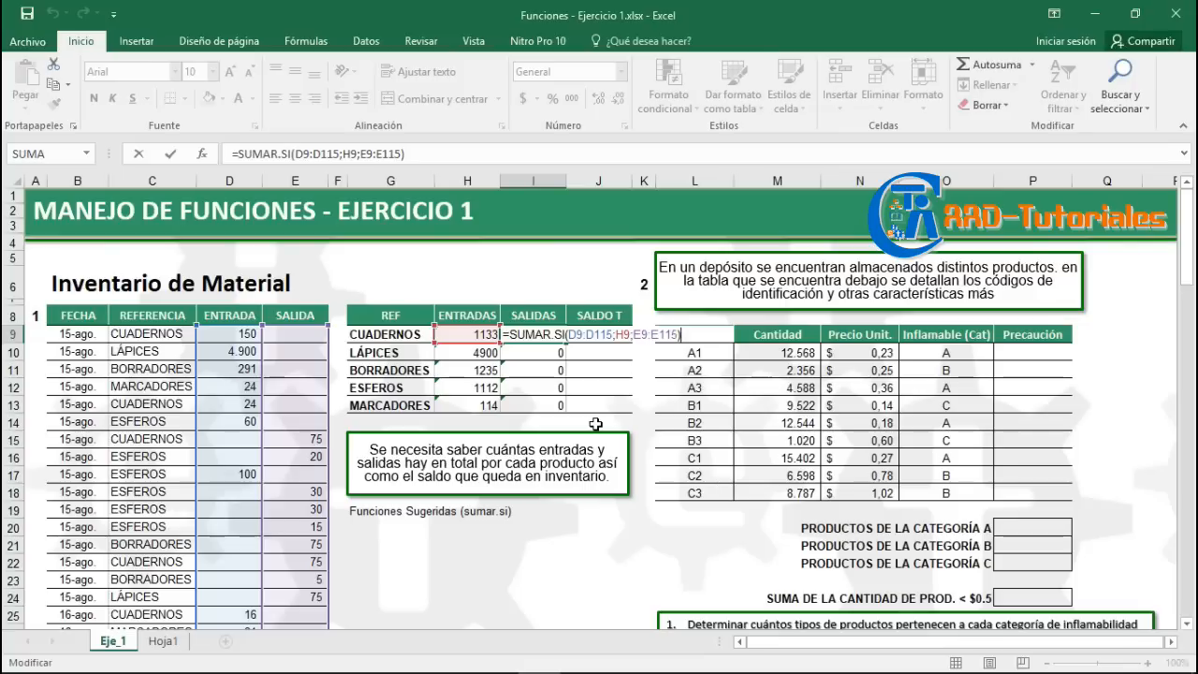
key(Return)
Lock only the column of the criterion in the H9 formula, making it $G9.
key(Left)
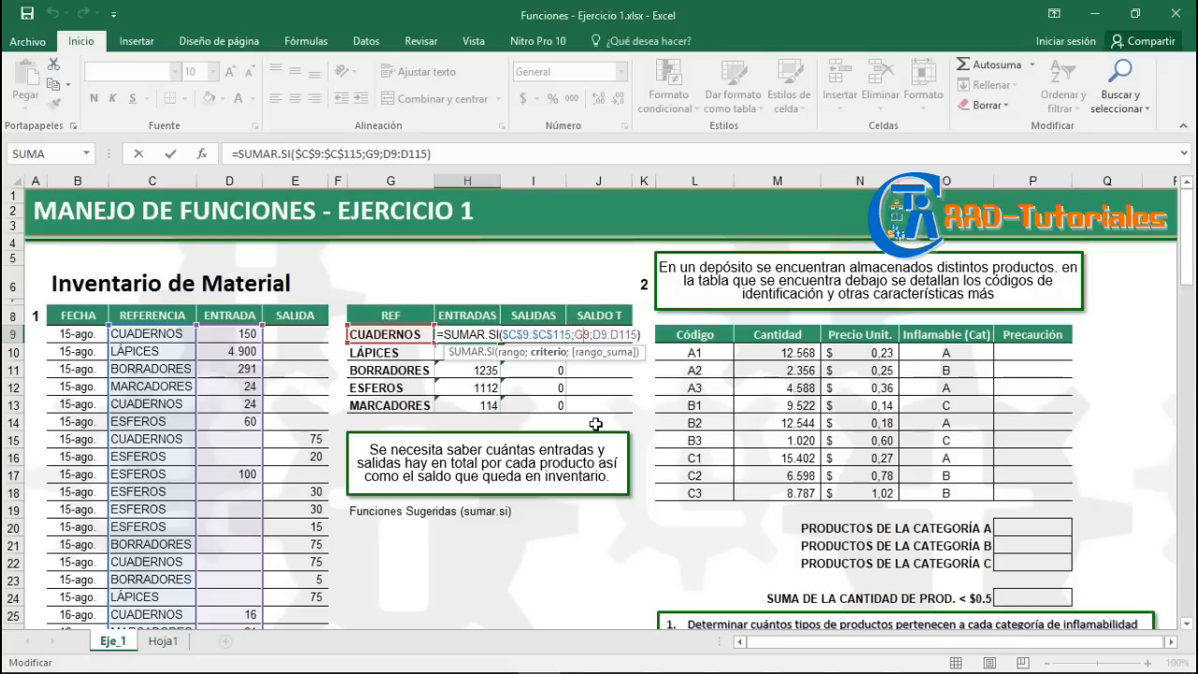
key(F4)
key(F4)
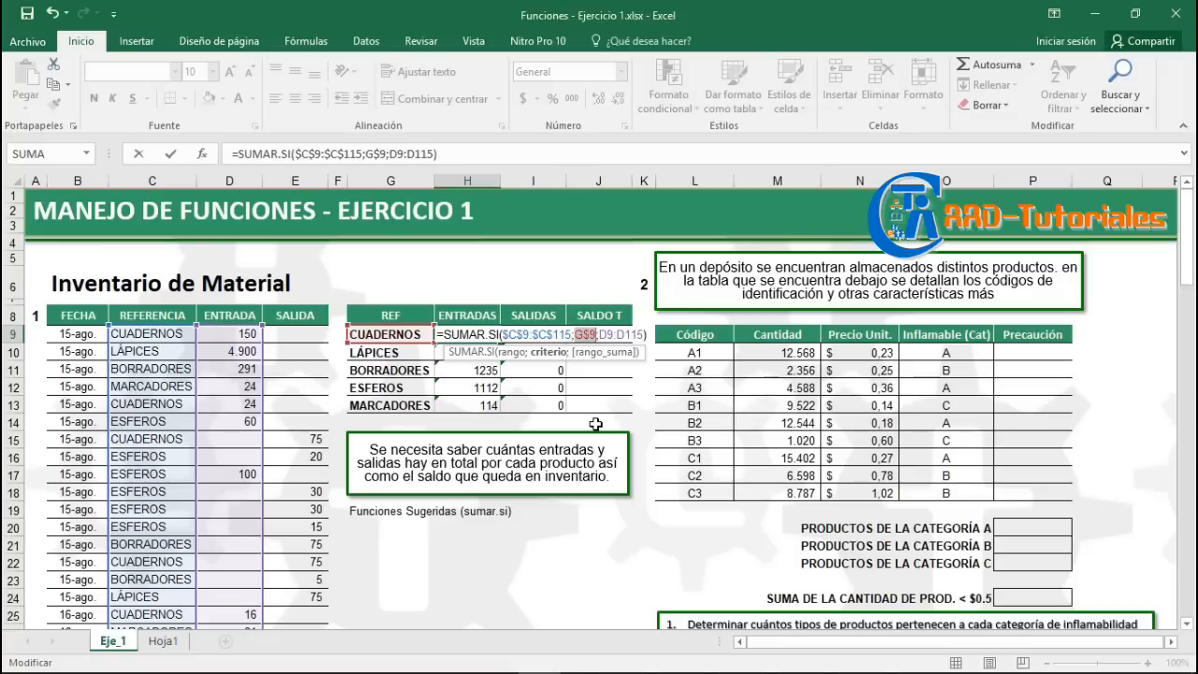
key(F4)
key(Return)
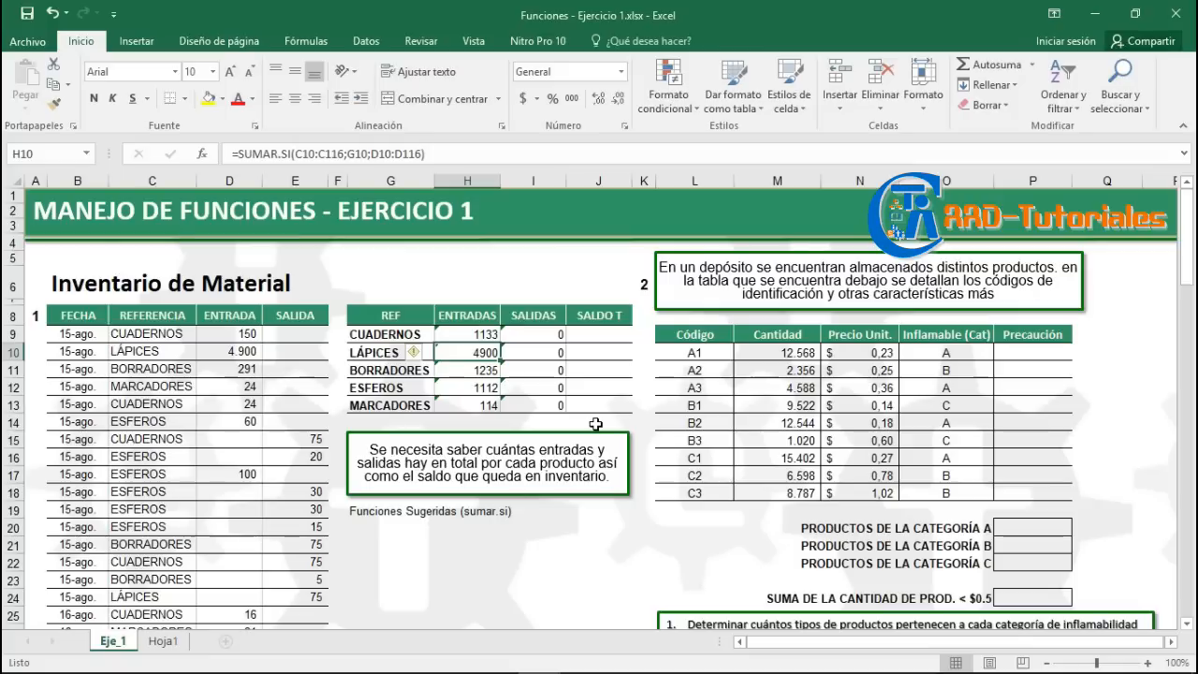
Check the criterion and sum range references in the ENTRADAS formulas for LÁPICES and BORRADORES, H10 and H11.
key(F2)
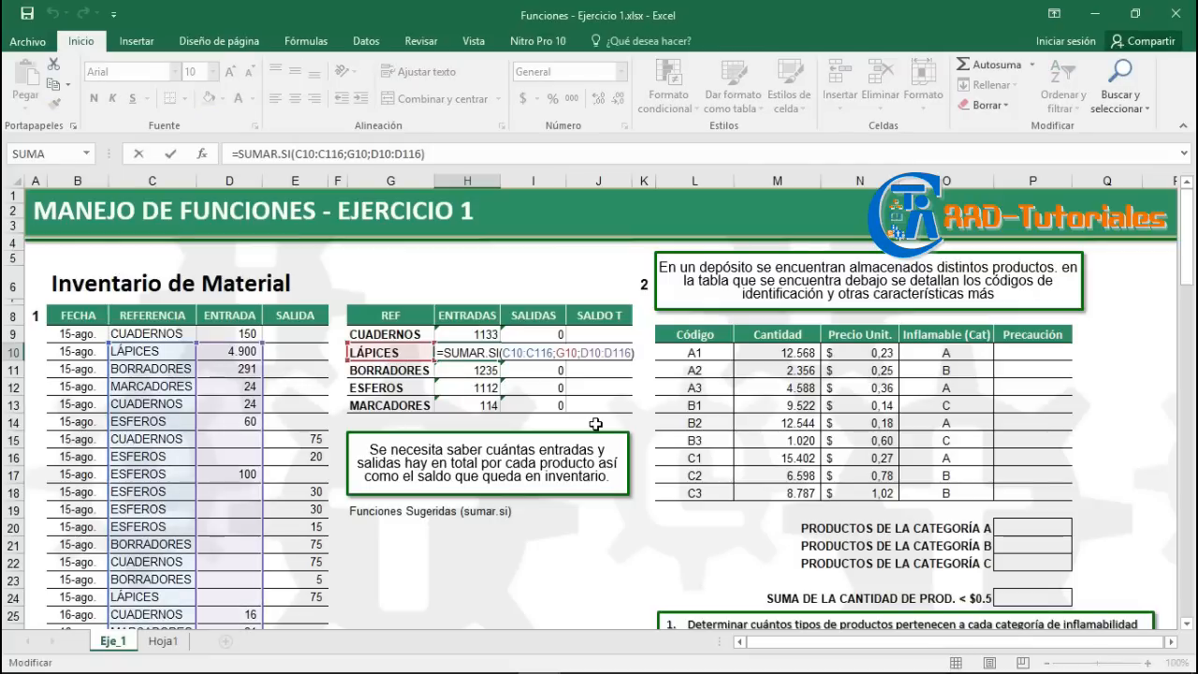
key(Return)
key(F2)
key(Return)
key(Up)
key(Up)
key(Up)
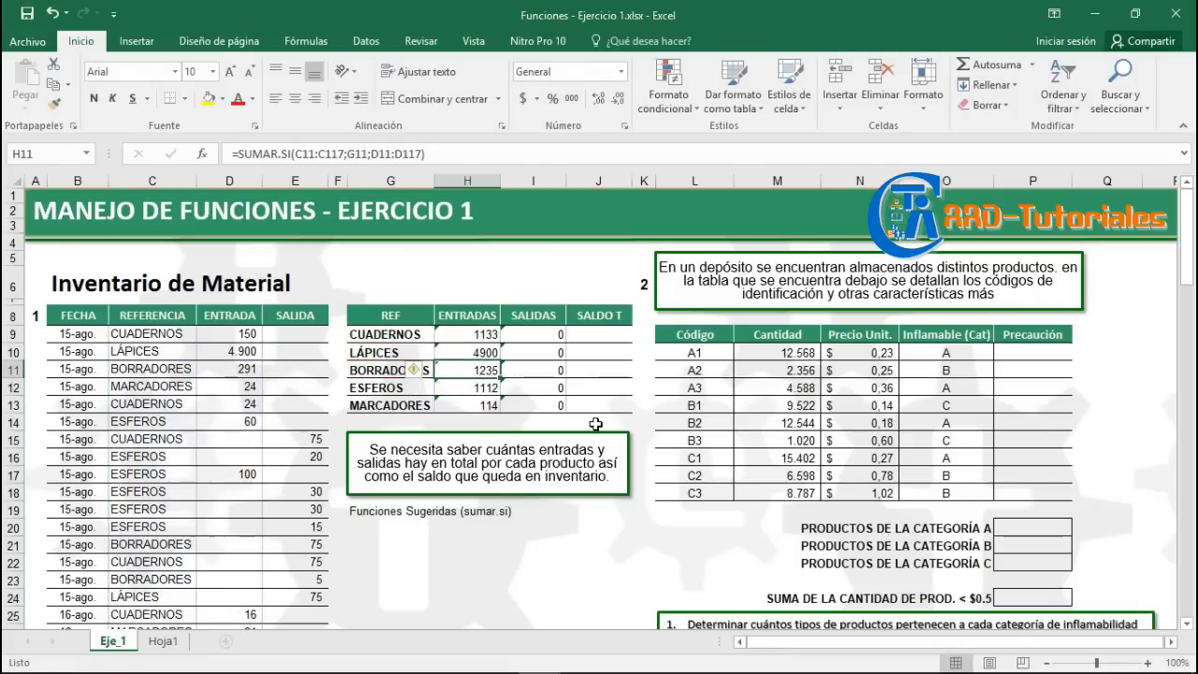
Examine the sum range argument of the SUMAR.SI formula in I9 and leave the formula as it is.
key(F2)
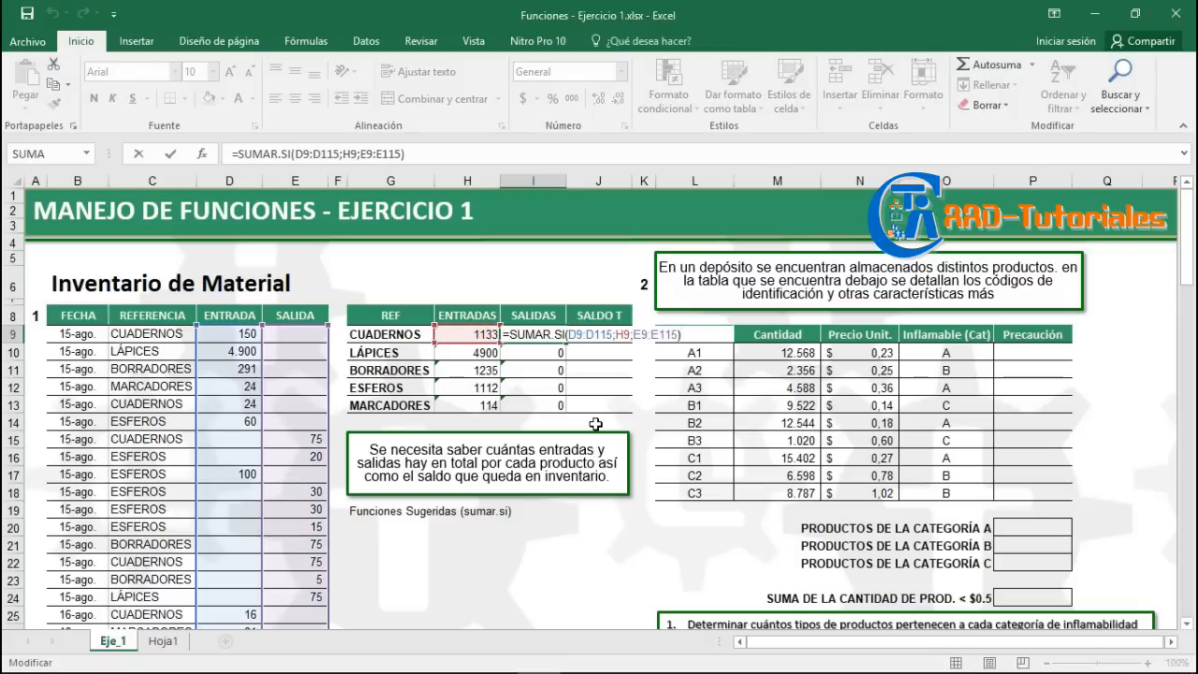
key(Left)
key(Left)
key(Left)
key(Left)
key(Left)
key(Right)
key(Right)
key(Right)
key(Right)
key(Right)
key(Right)
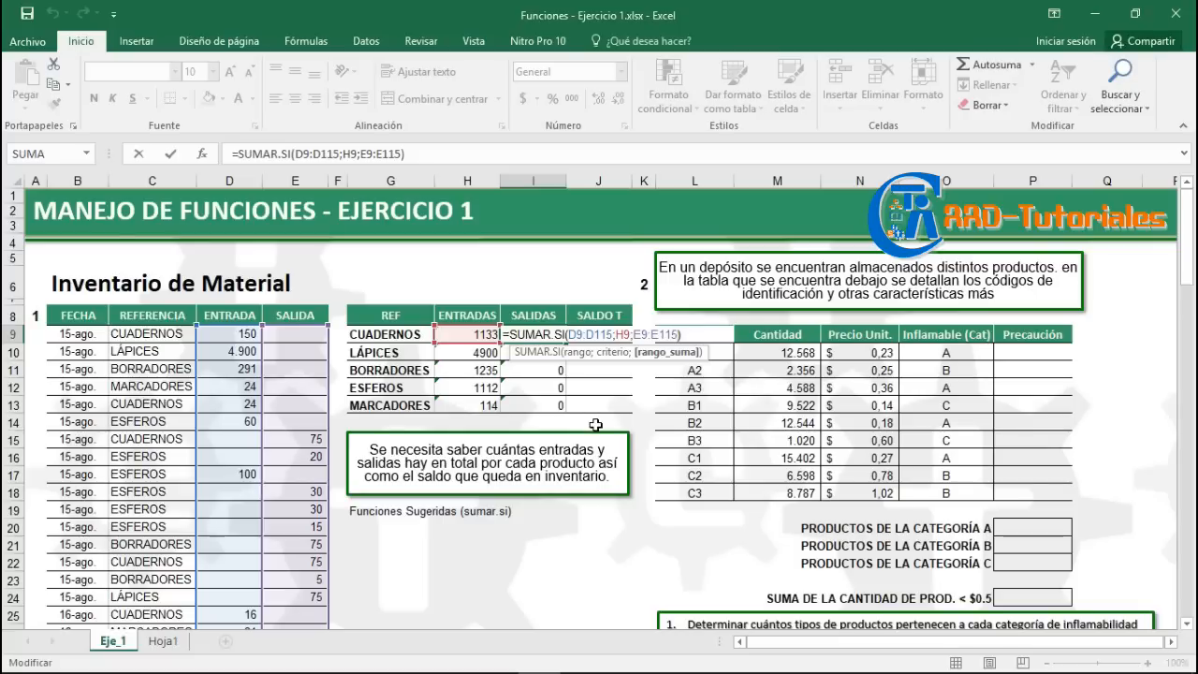
key(Escape)
Lock only the rows of the sum range in the H9 formula, making it D$9:D$115.
key(Left)
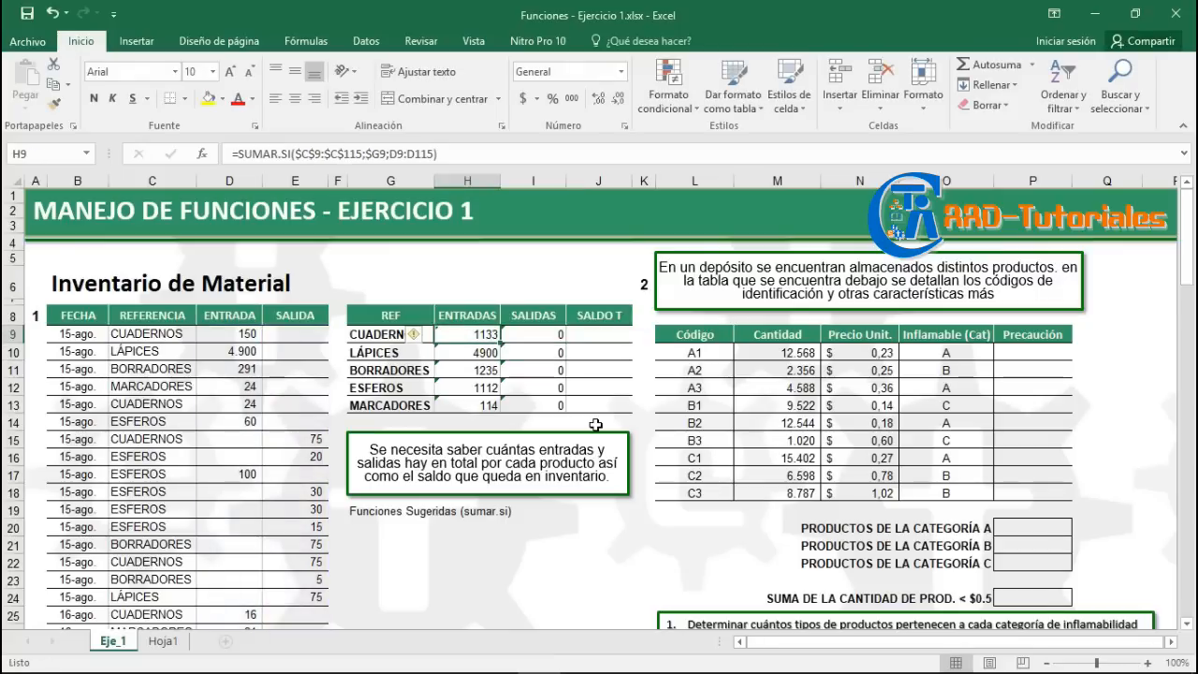
key(F2)
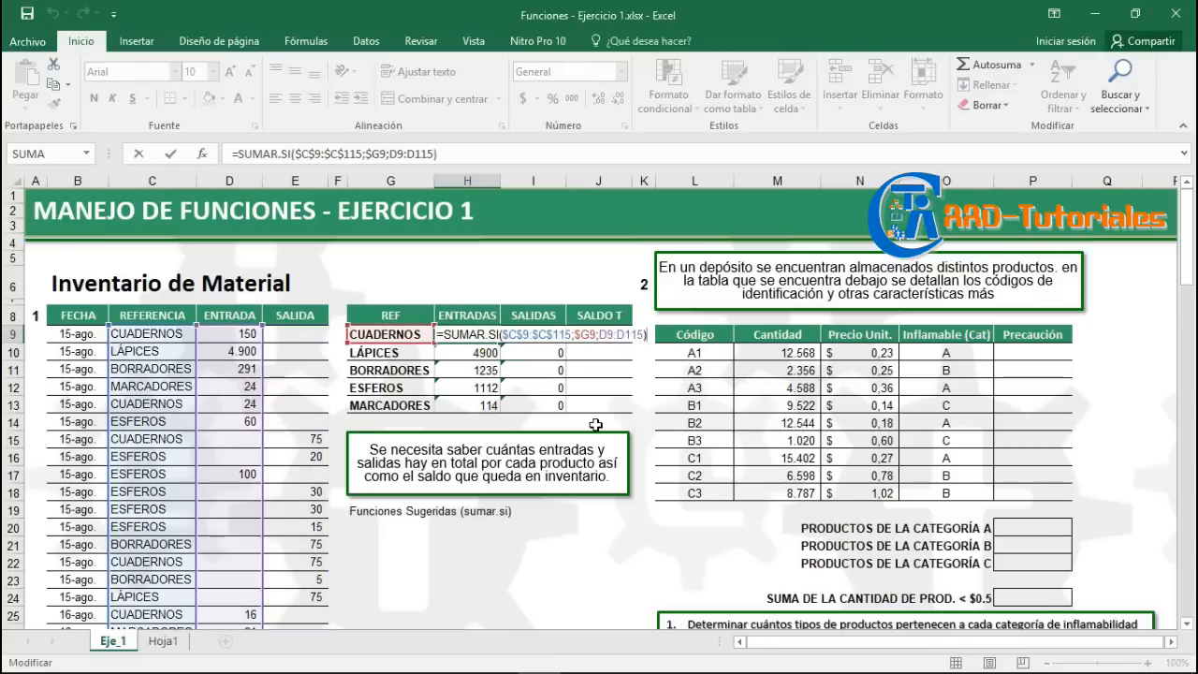
key(Left)
key(Left)
key(Left)
key(Left)
key(Left)
key(Left)
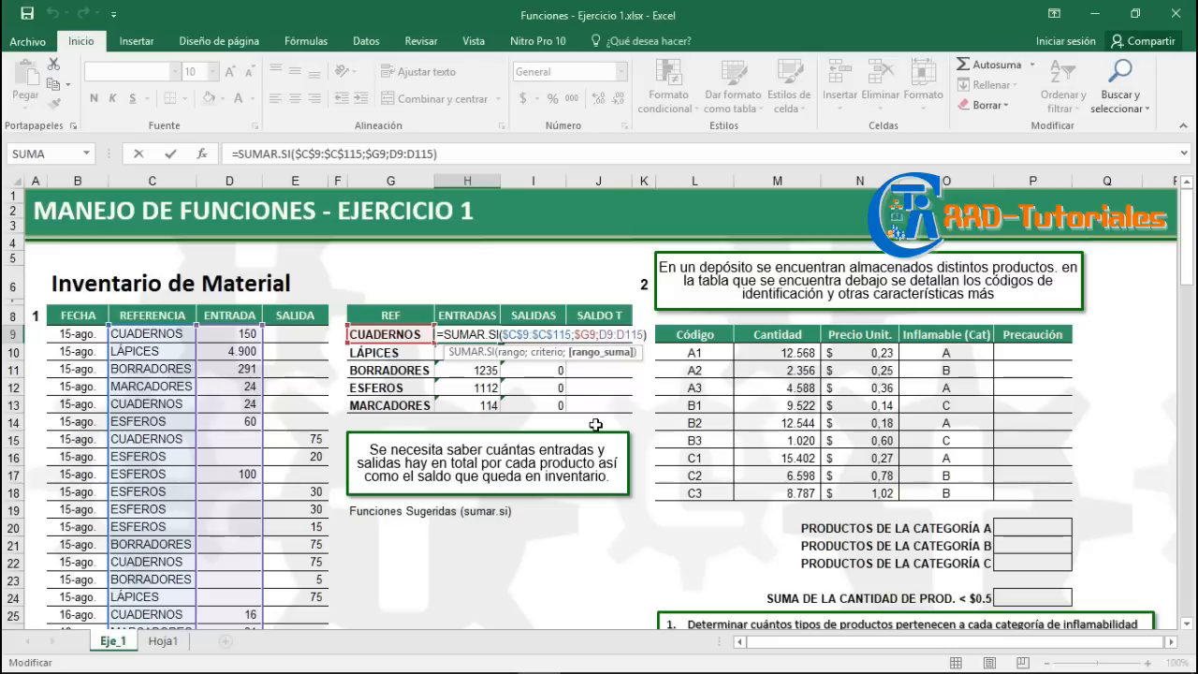
key(F4)
key(F4)
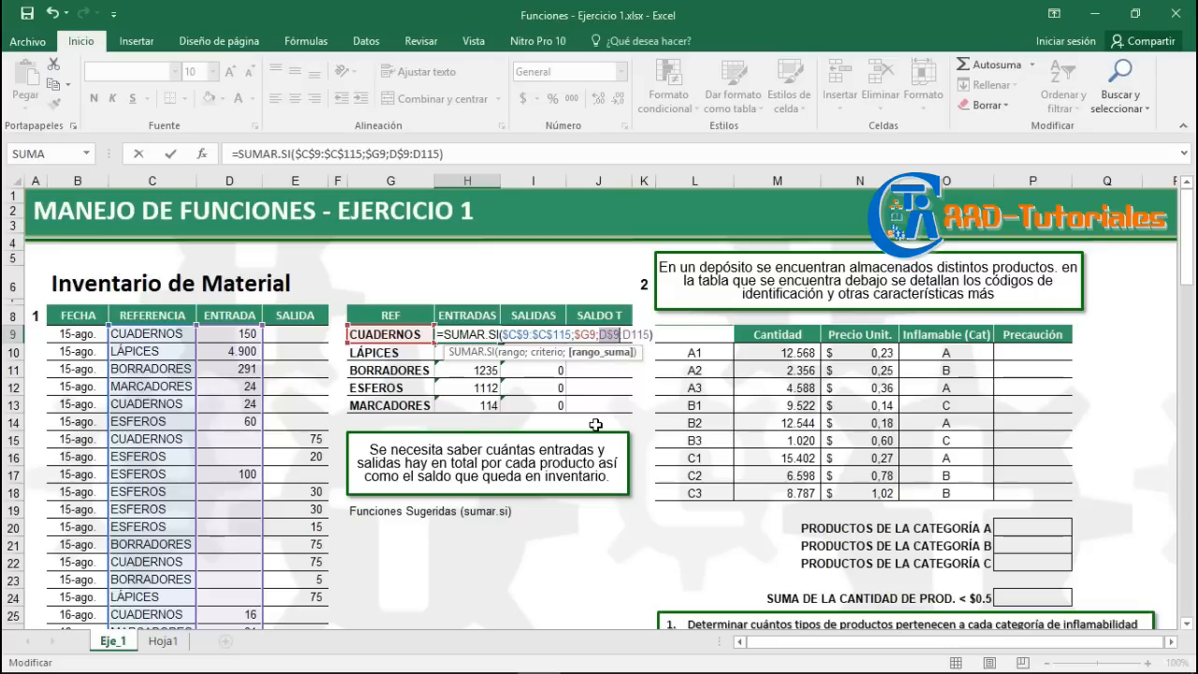
key(End)
key(F4)
key(F4)
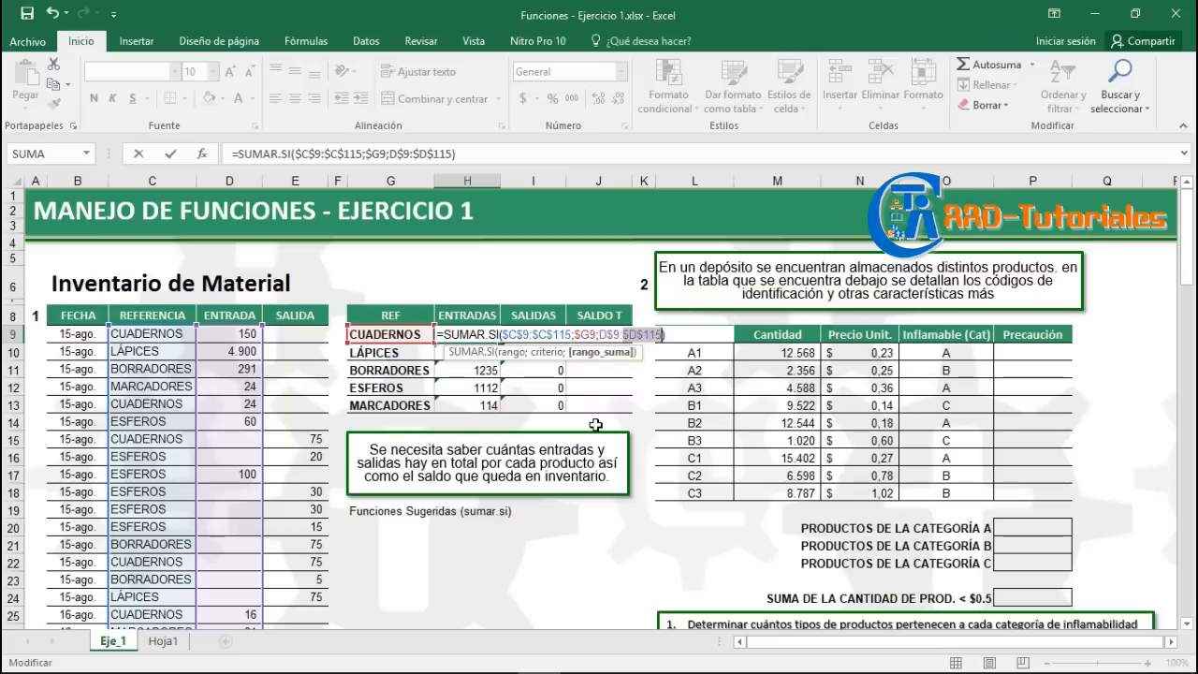
key(Left)
key(Left)
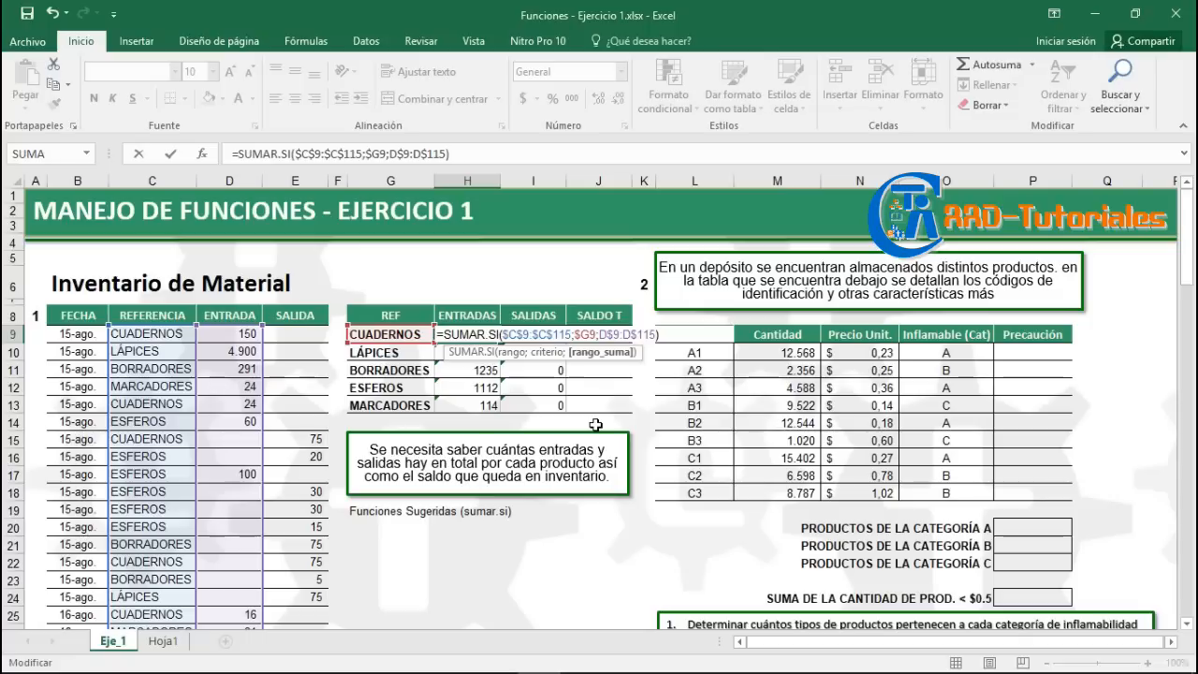
Review the locked criteria range, criterion and sum range arguments within the H9 formula.
key(Left)
key(Left)
key(Left)
key(Left)
key(Left)
key(Left)
key(Left)
key(Left)
key(Left)
key(Left)
key(Left)
key(Left)
key(Left)
key(Left)
key(Left)
key(Left)
key(Left)
key(Left)
key(Left)
key(Left)
key(Left)
key(Left)
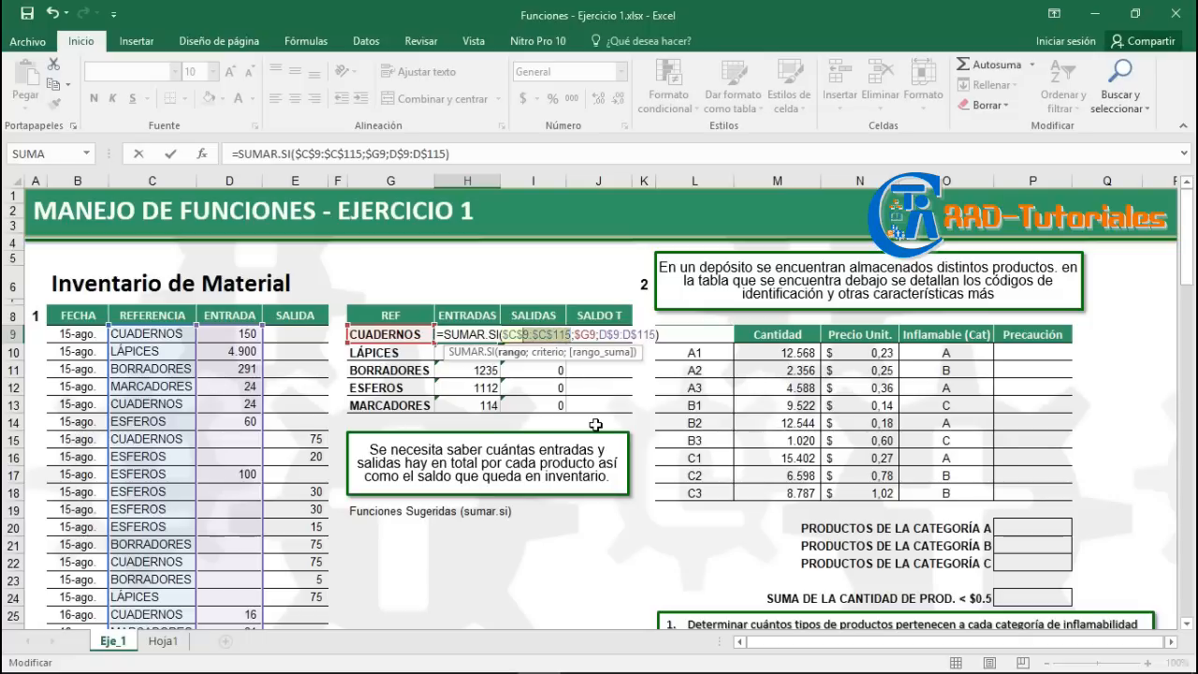
key(Right)
key(Right)
key(Right)
key(Right)
key(Right)
key(Right)
key(Right)
key(Right)
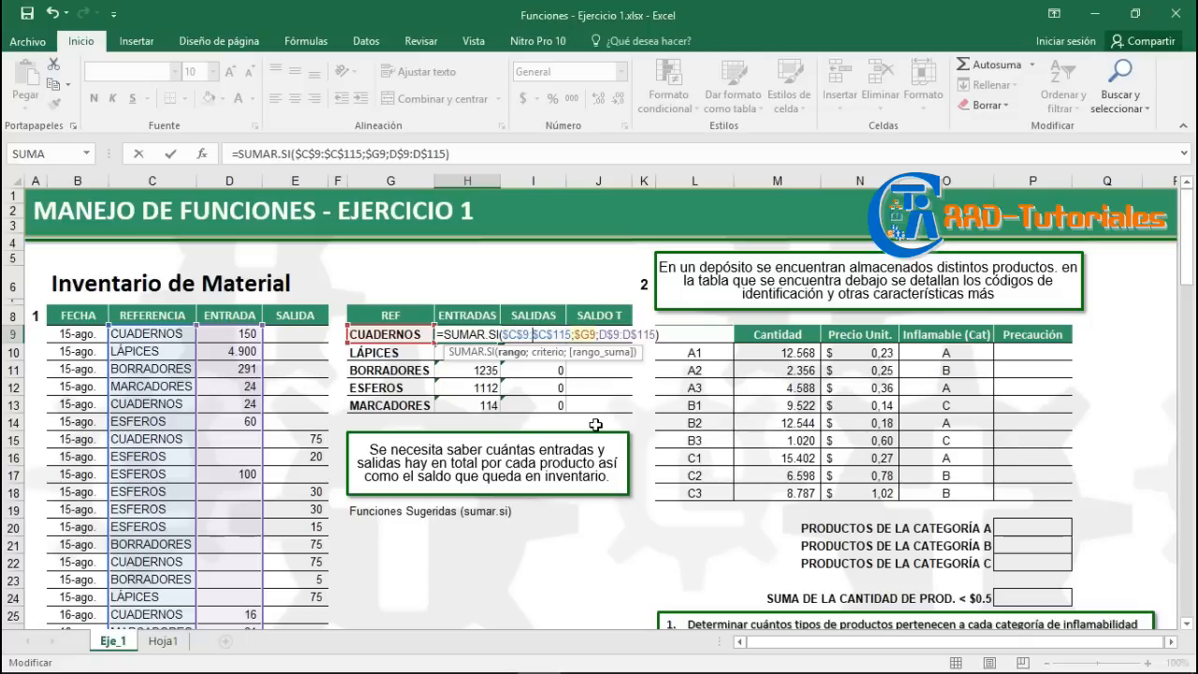
key(Right)
key(Right)
key(Right)
key(Right)
key(Right)
key(Right)
key(Right)
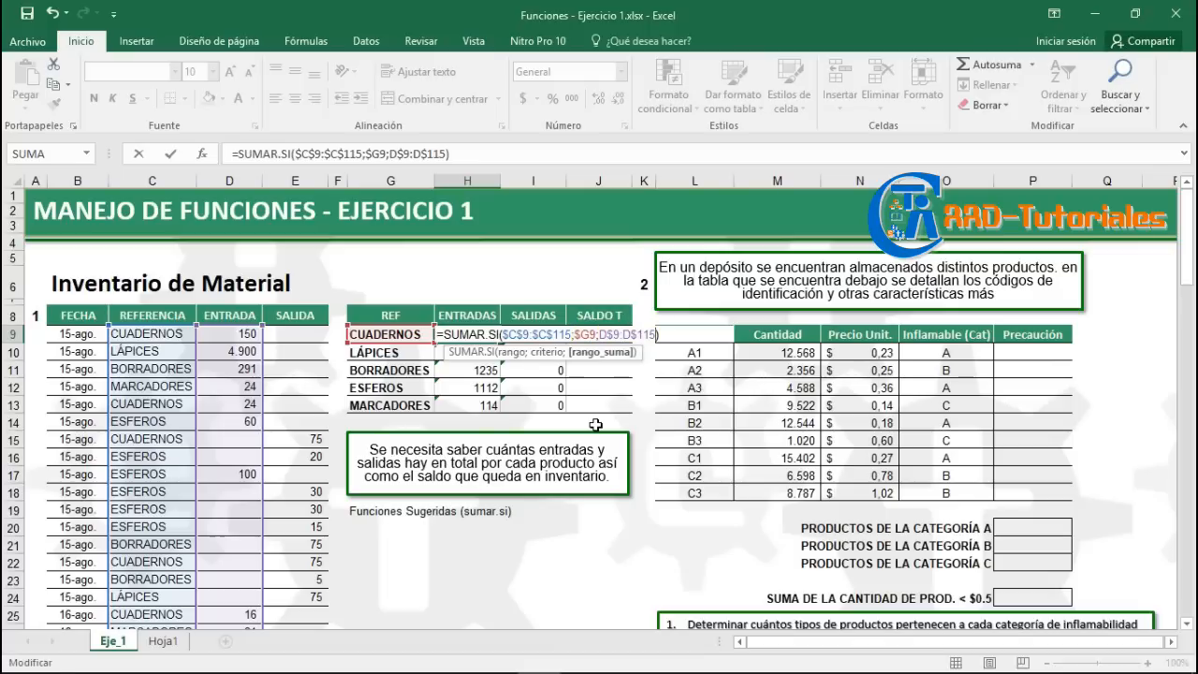
Complete =SUMAR.SI($C$9:$C$115;$G9;D$9:D$115) in H9 and copy it across the ENTRADAS and SALIDAS cells H9:I13.
key(ctrl+Return)
drag(503, 343, 566, 414)
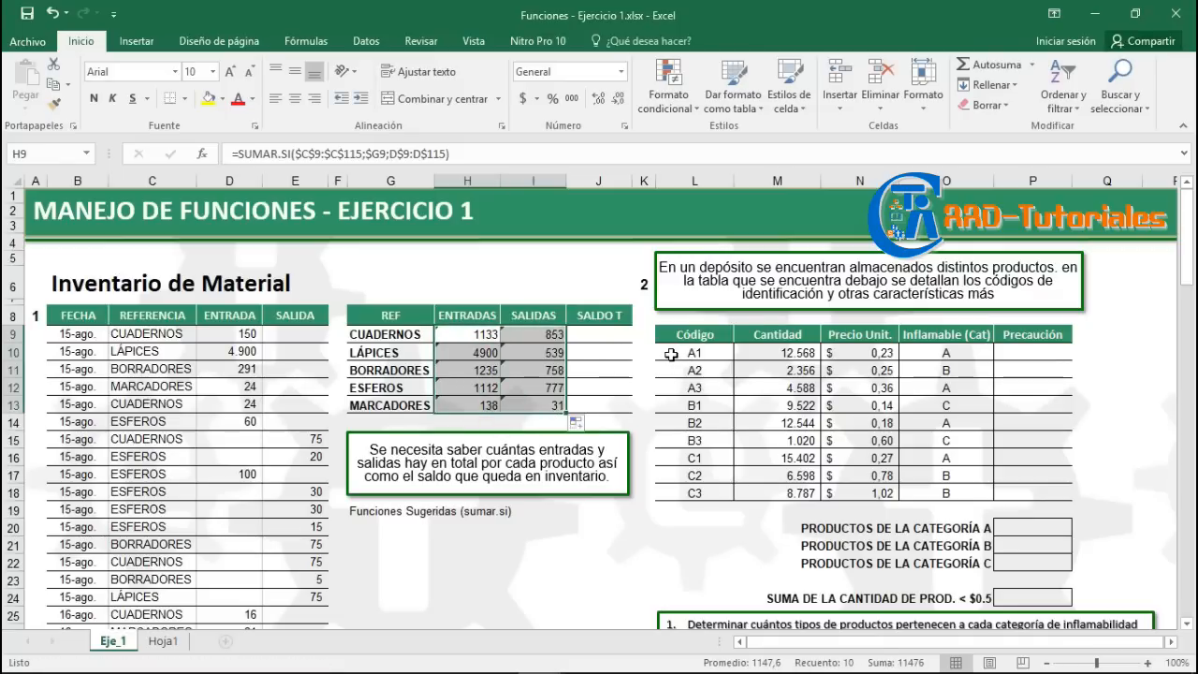
Calculate the CUADERNOS balance in J9 with =H9-I9 and copy the formula down the SALDO T column to J13.
click(616, 333)
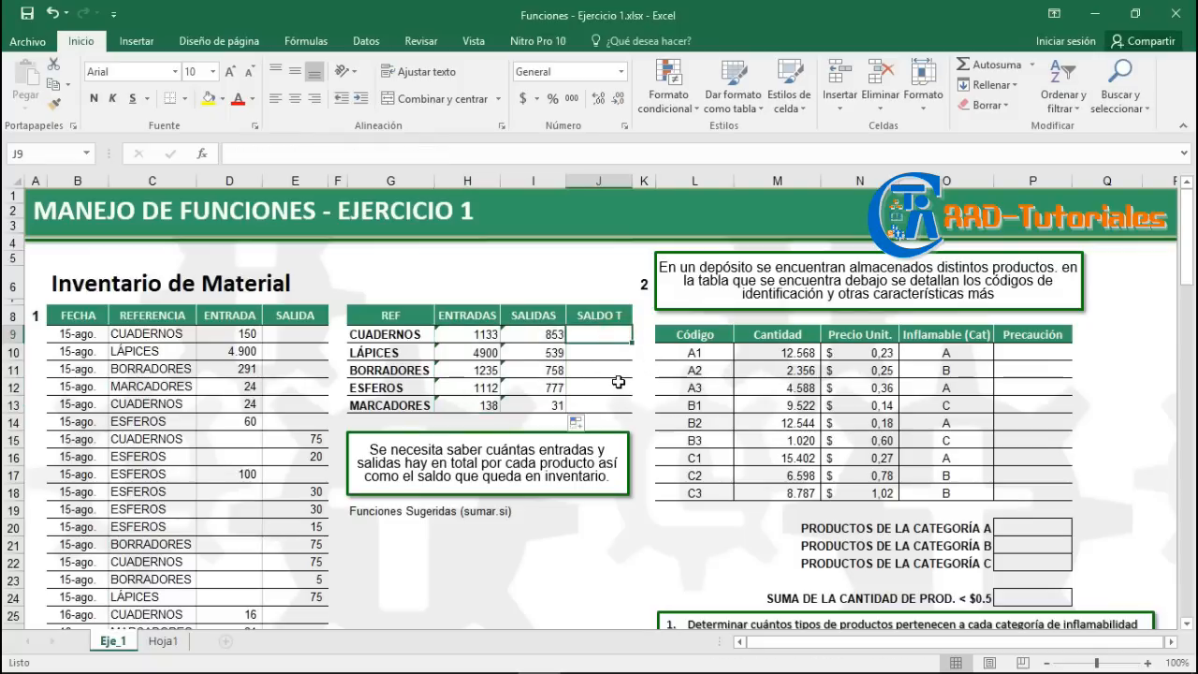
text(=)
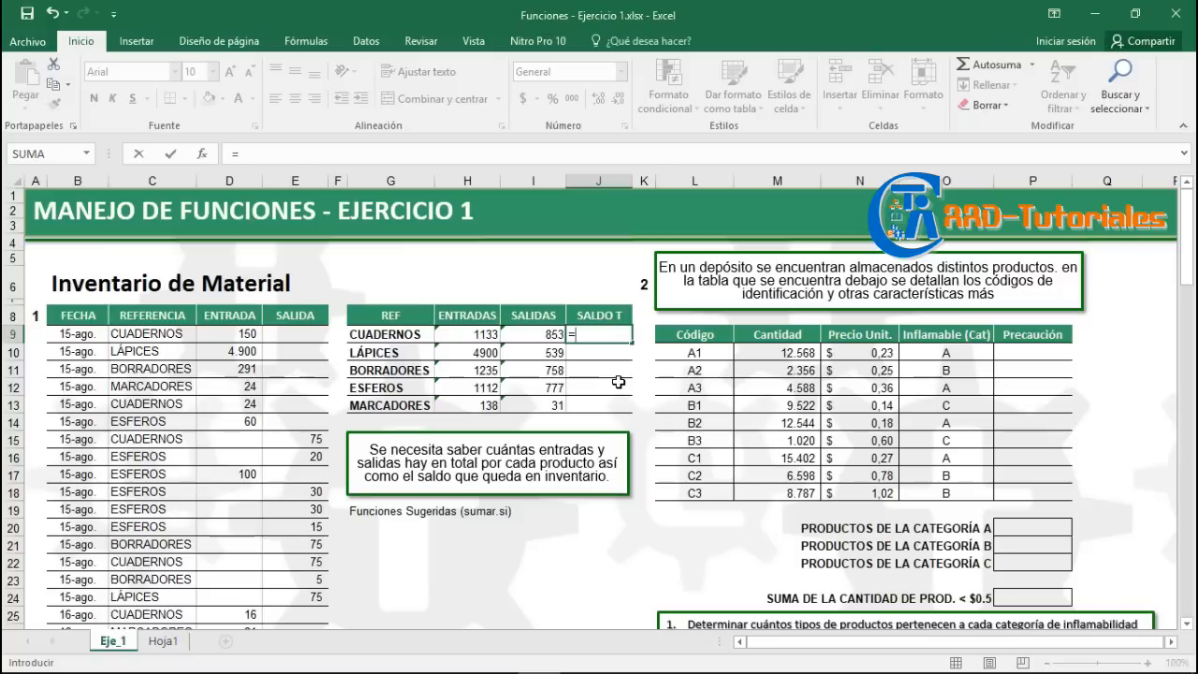
click(466, 334)
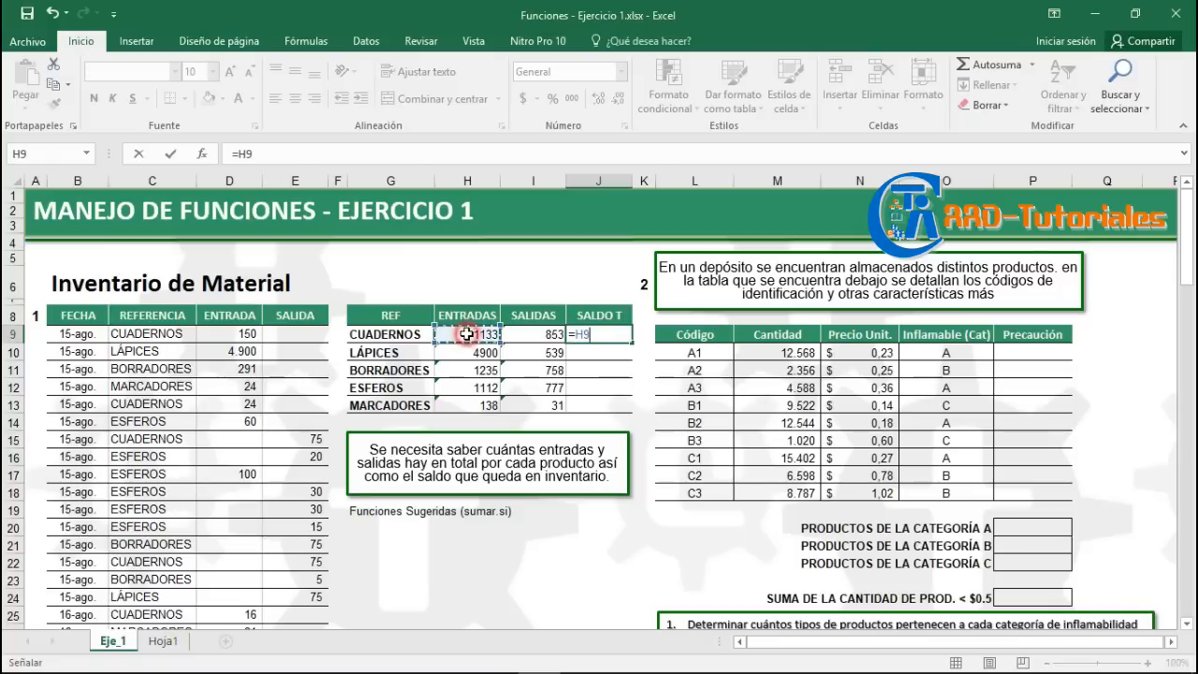
text(-)
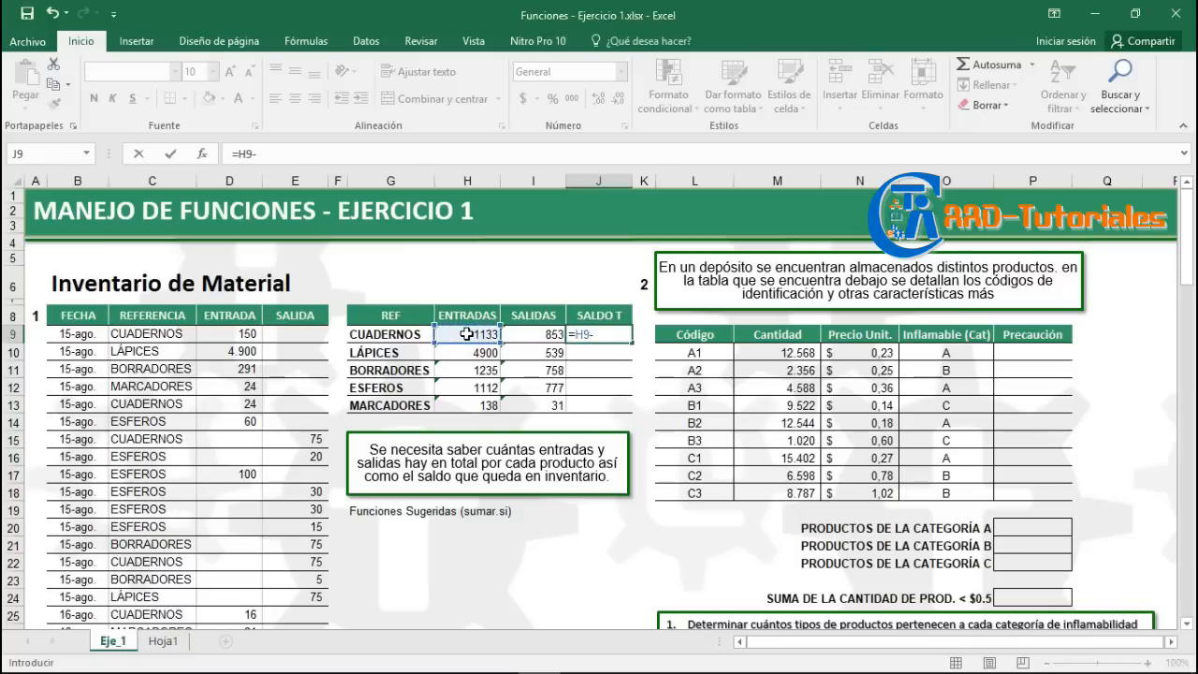
click(521, 334)
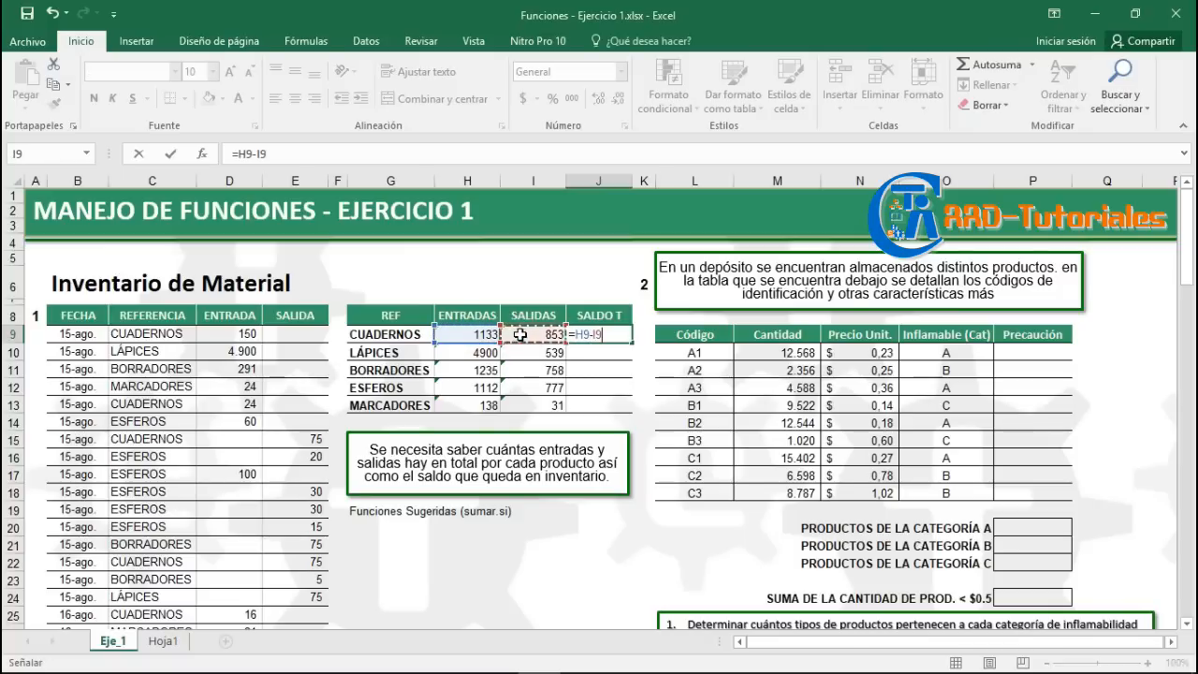
key(Return)
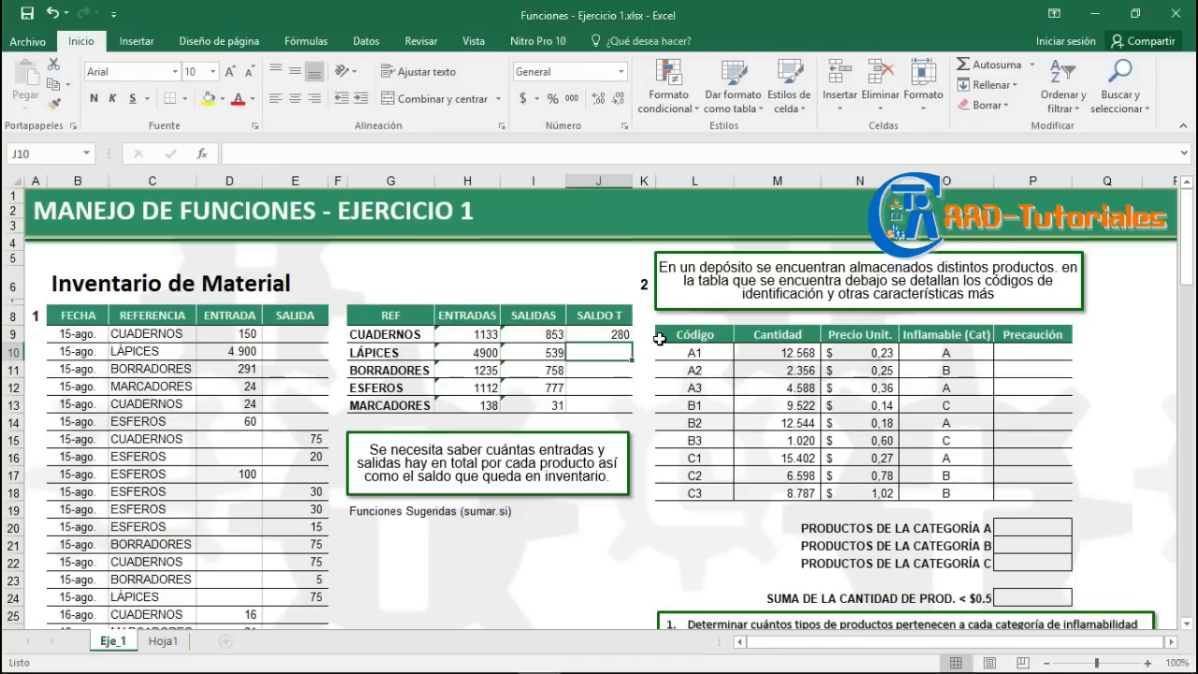
key(Up)
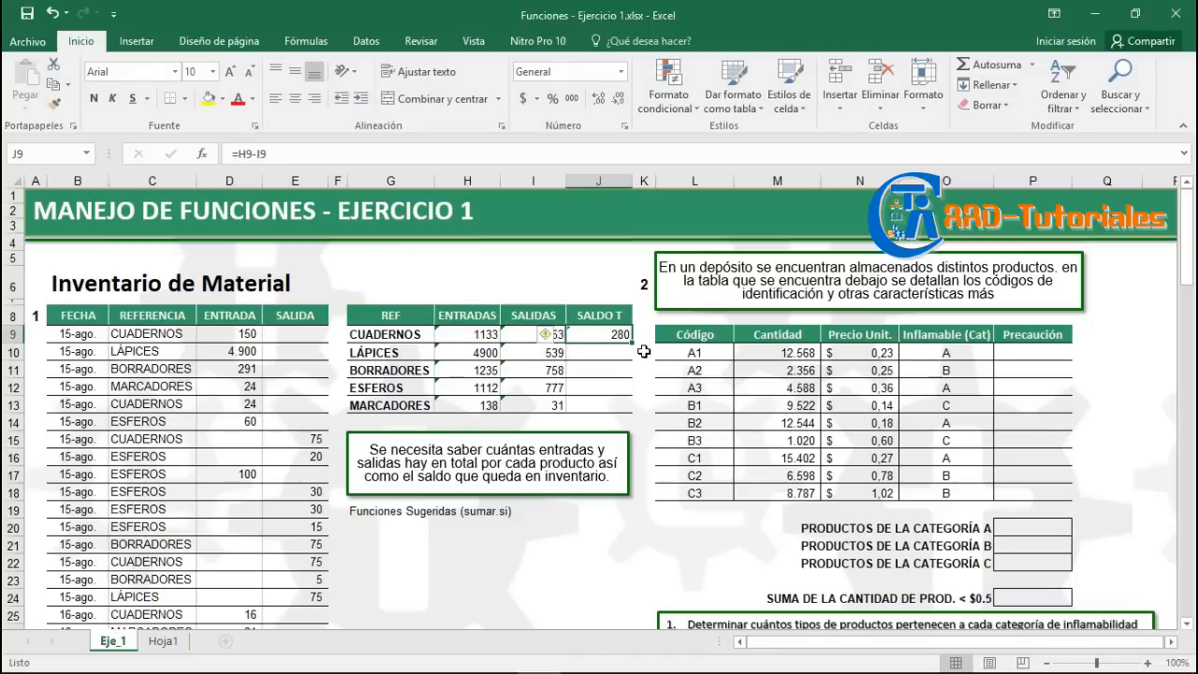
drag(632, 343, 635, 413)
click(643, 451)
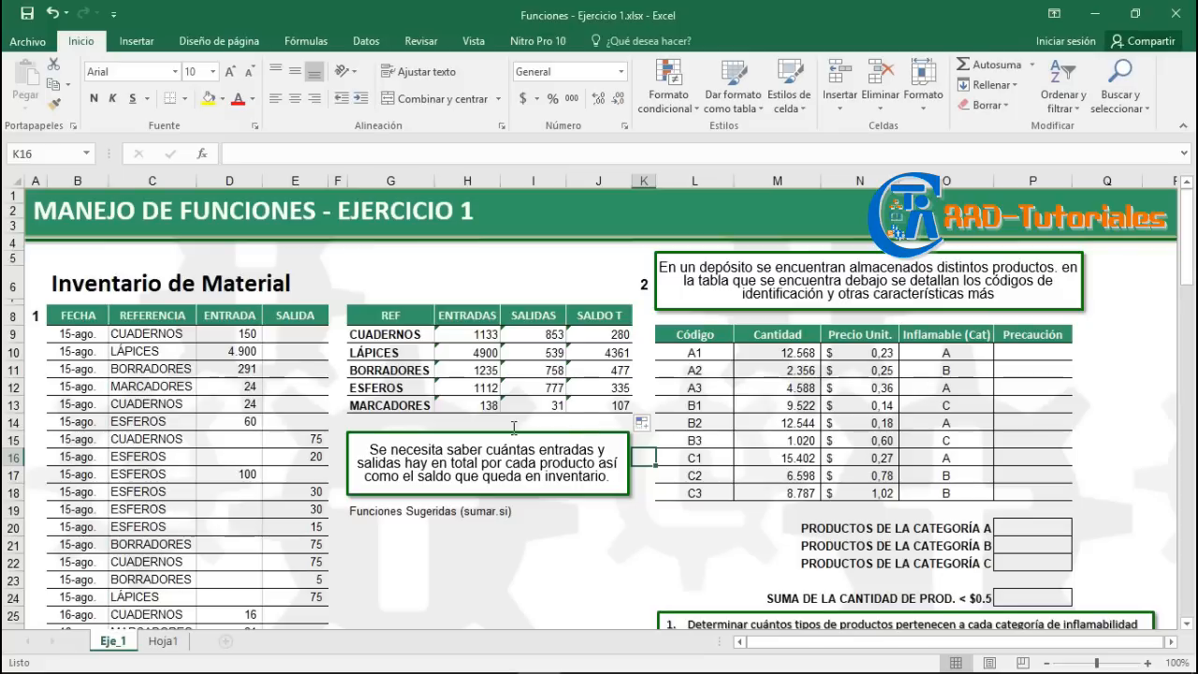
Ignore the unprotected-formula error for all the ENTRADAS, SALIDAS and SALDO T results in H9:J13.
drag(479, 335, 607, 408)
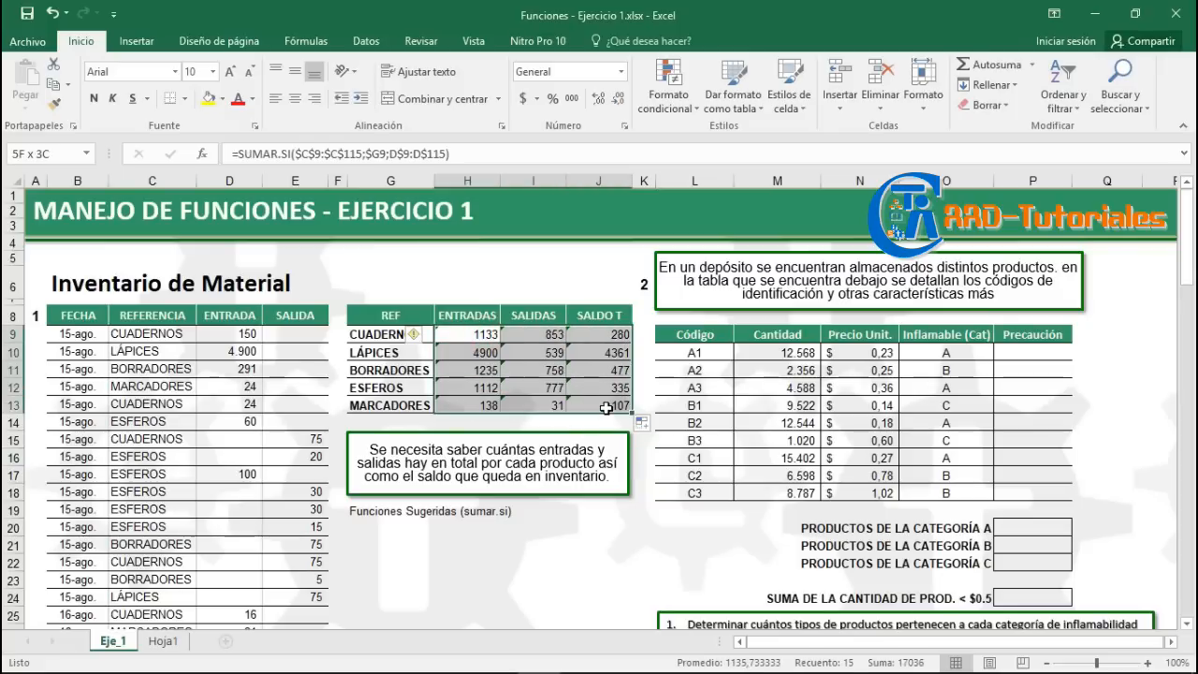
click(417, 334)
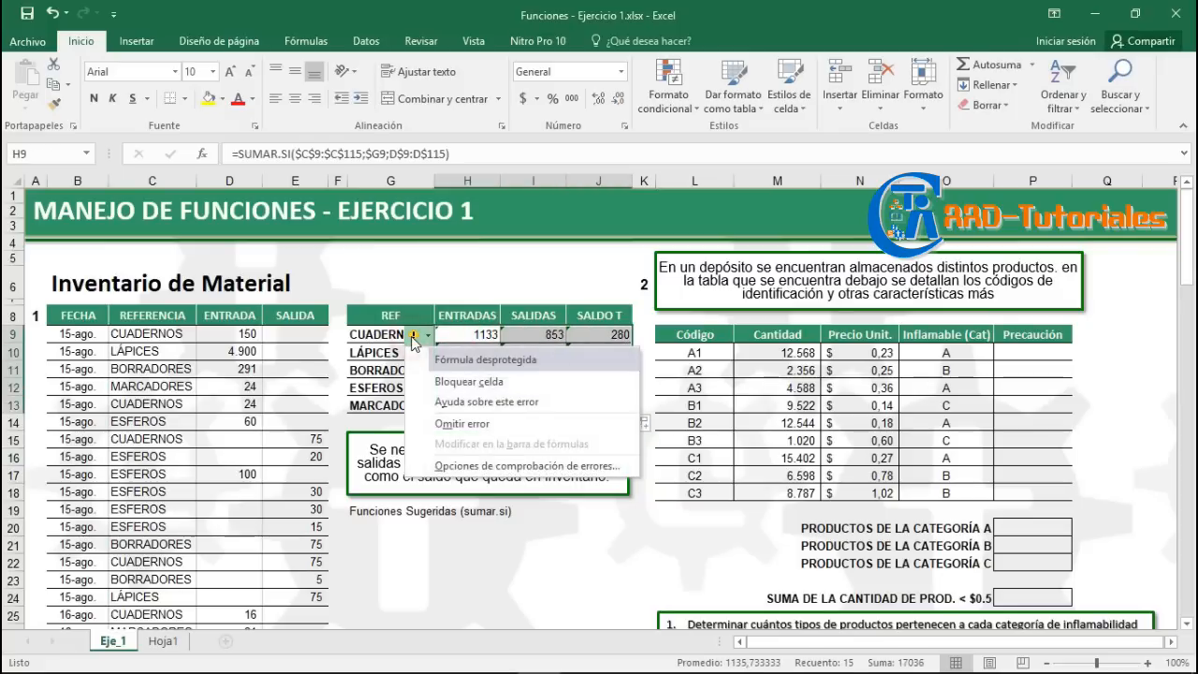
click(462, 423)
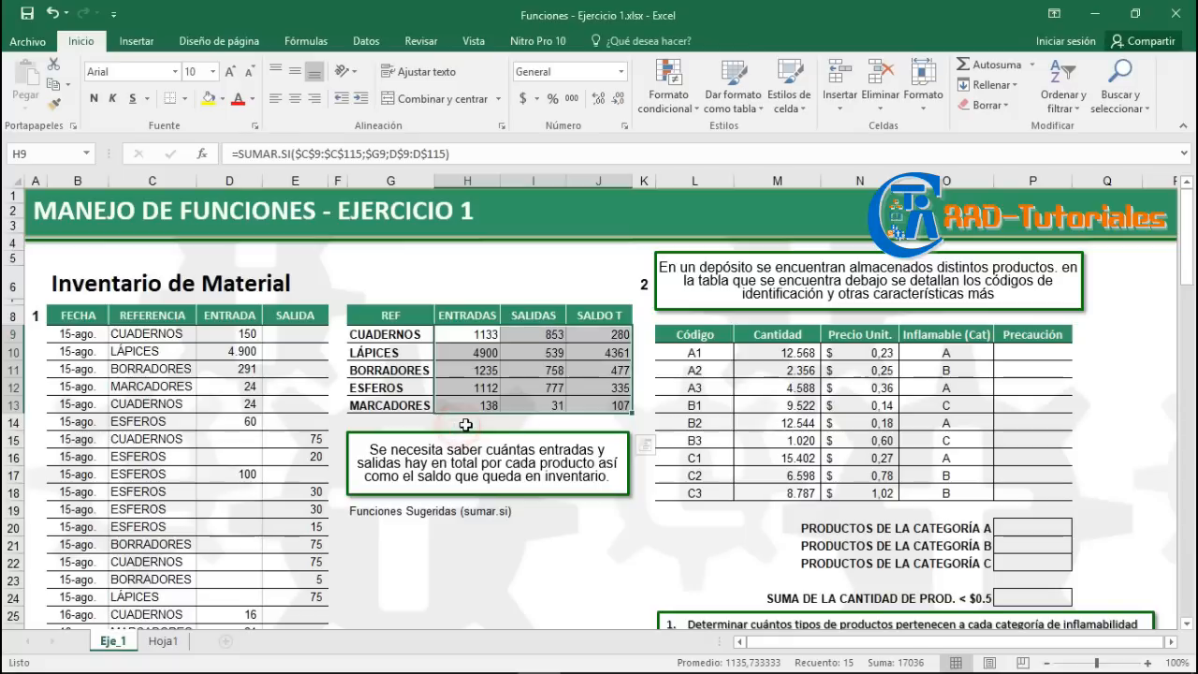
click(610, 421)
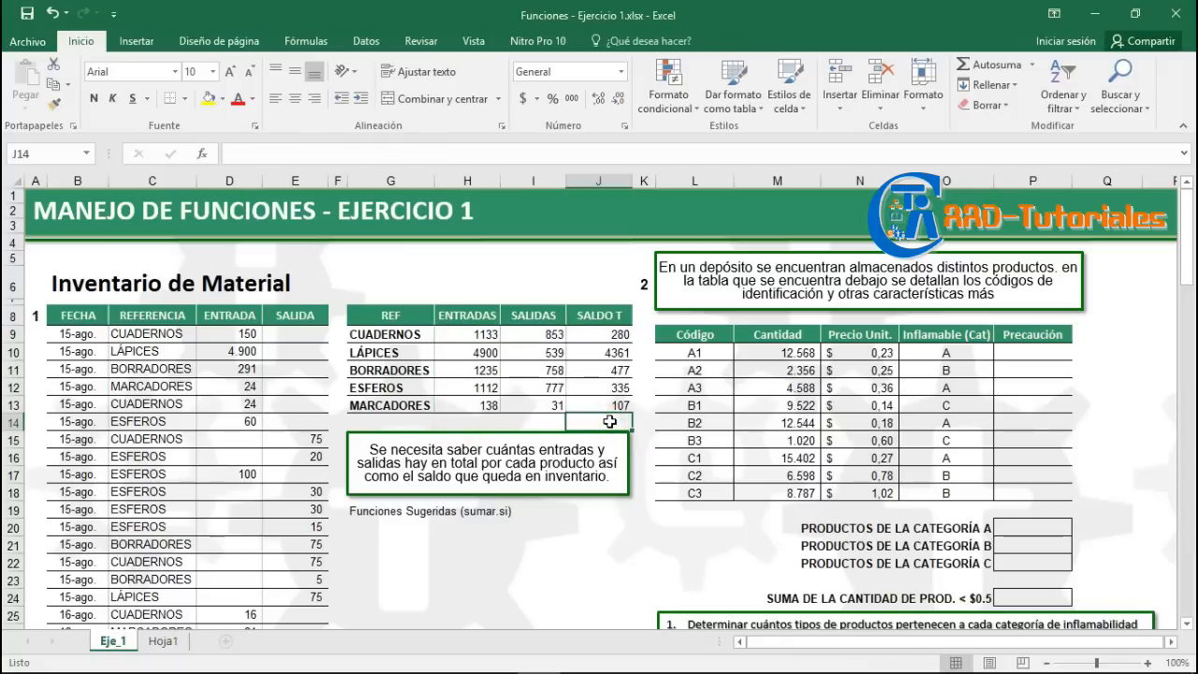
Examine how the Inflamable categories A, B and C relate to the empty Precaución cells in the exercise 2 table.
click(1097, 335)
click(1067, 348)
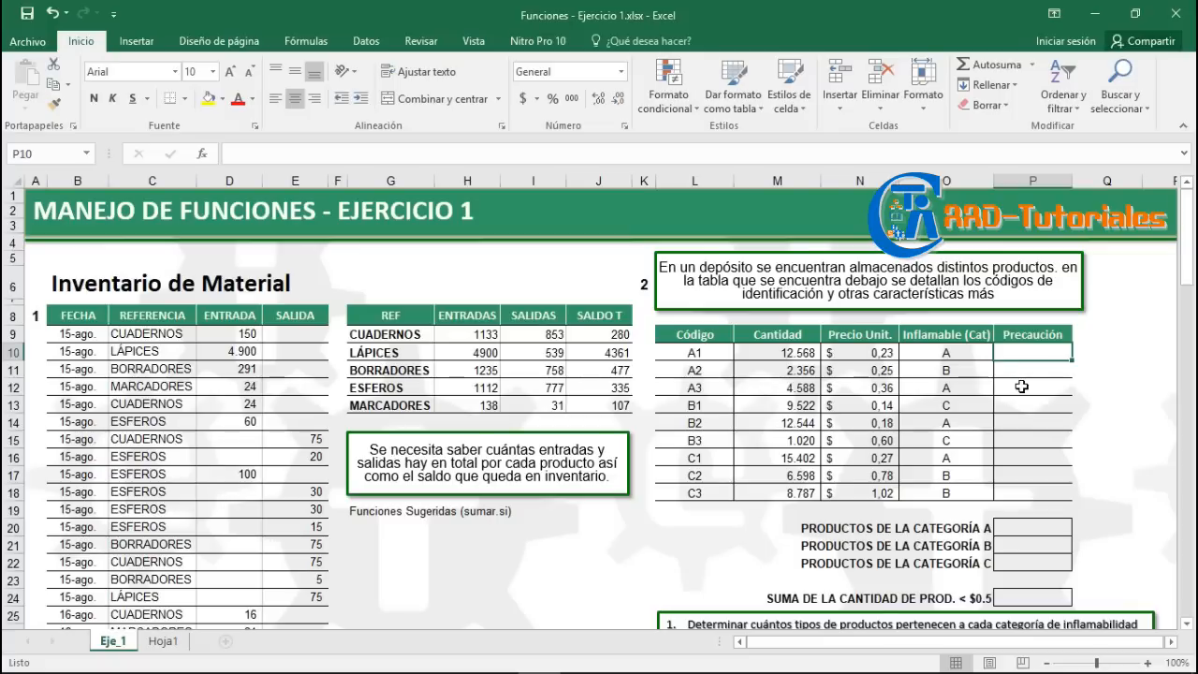
click(953, 354)
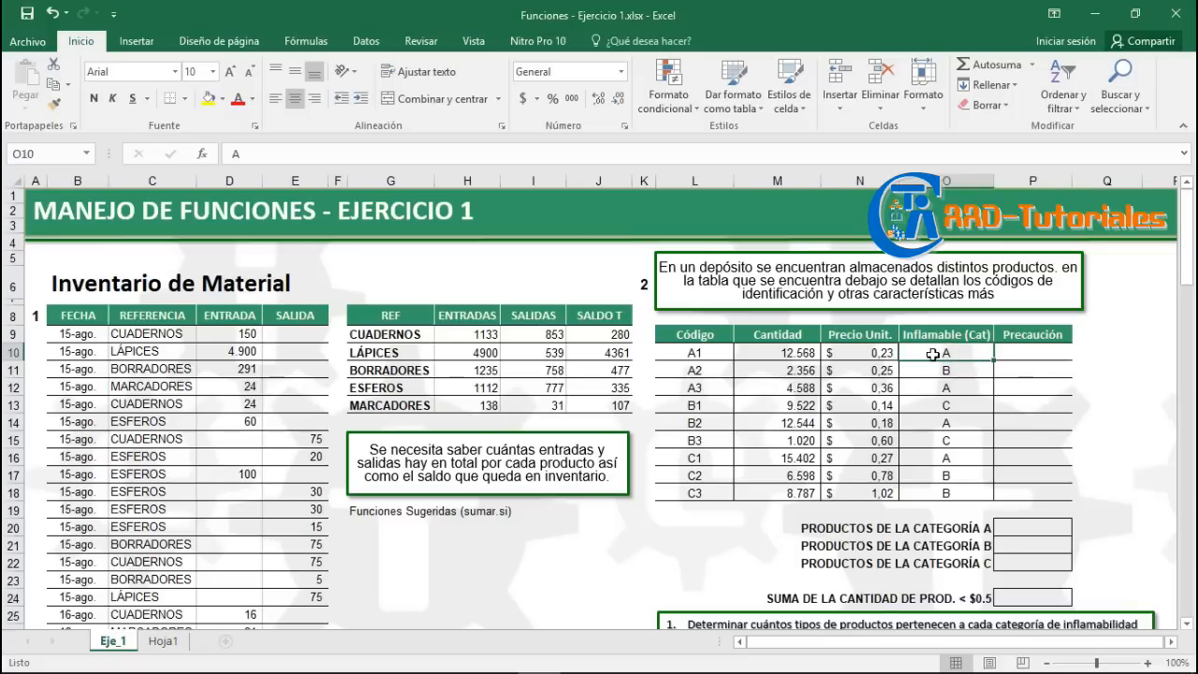
click(1037, 352)
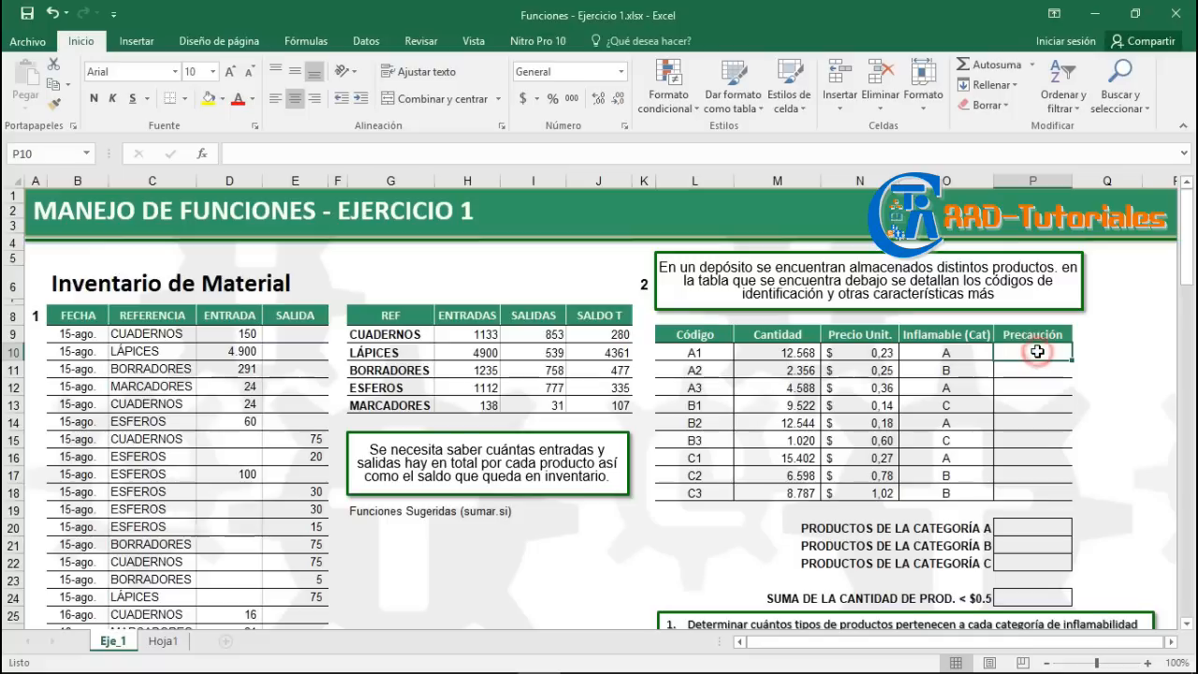
click(948, 371)
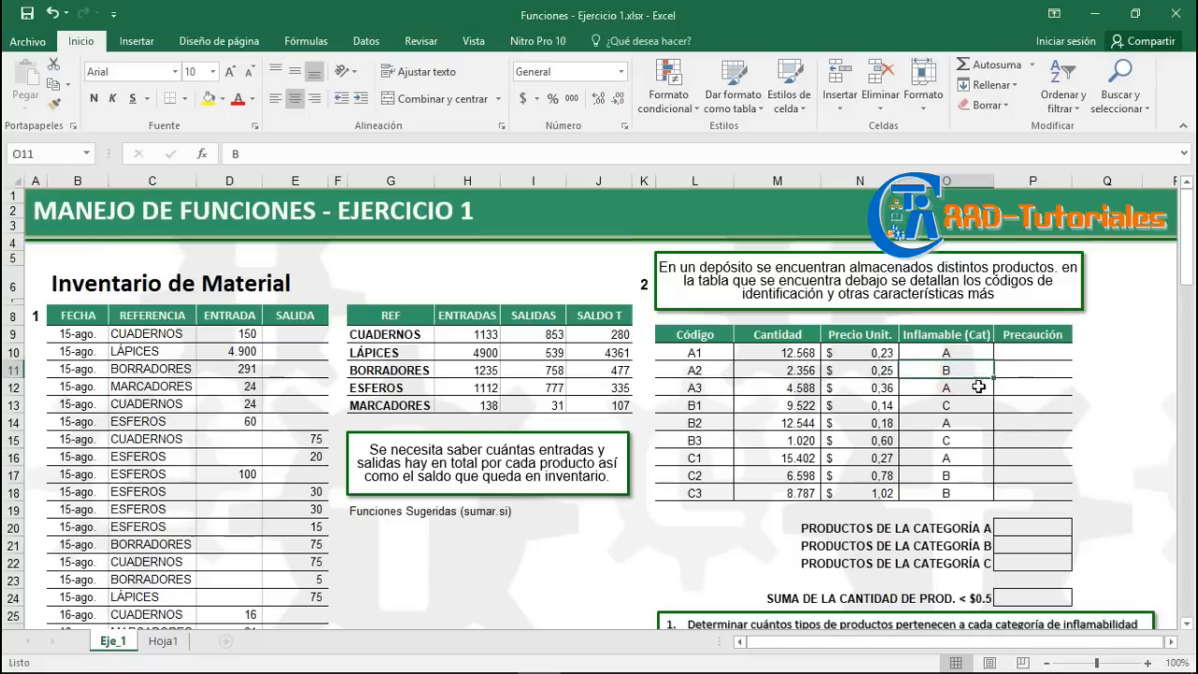
click(1036, 374)
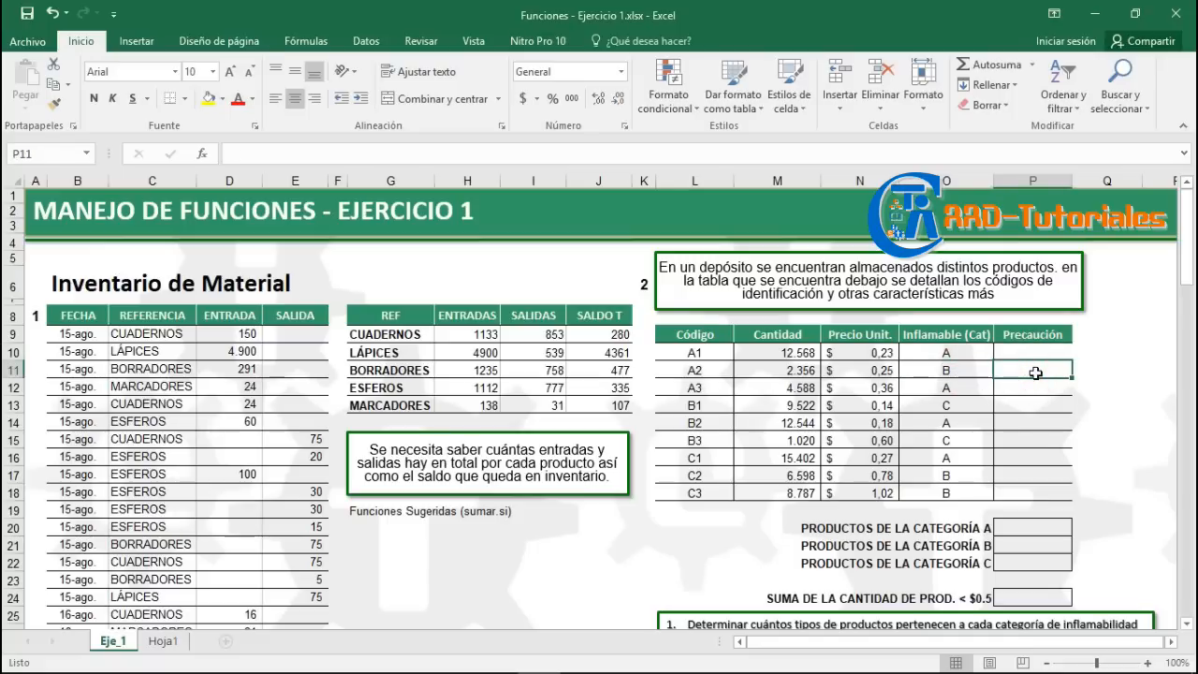
click(947, 409)
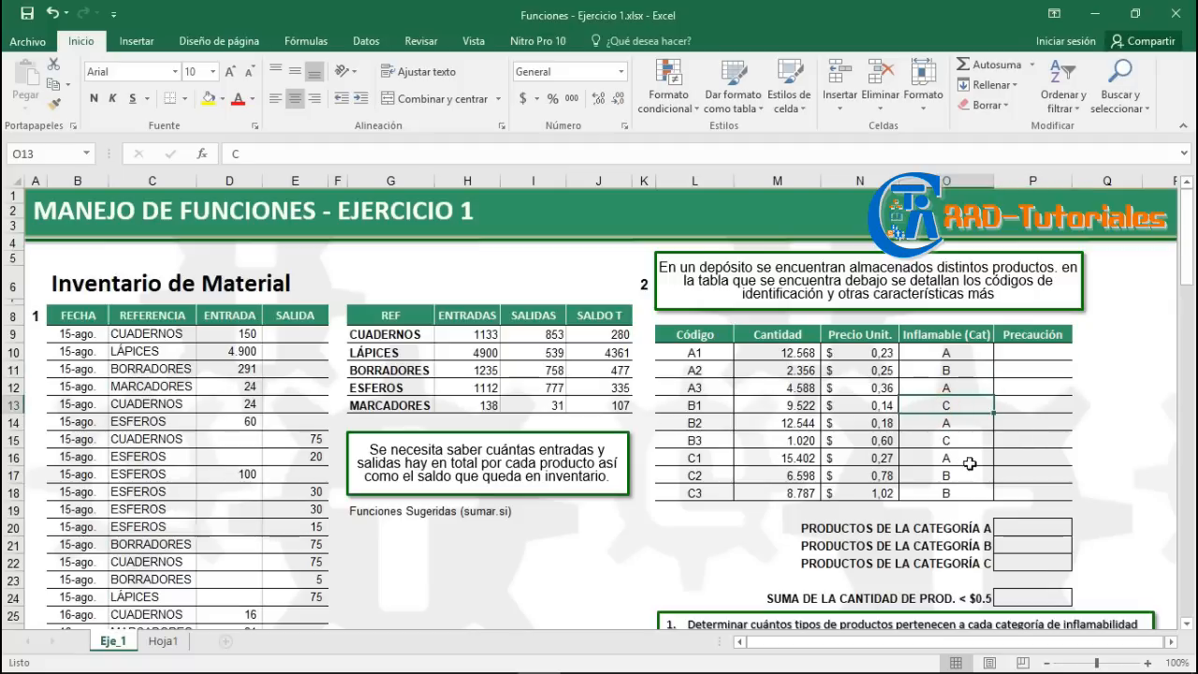
click(1029, 408)
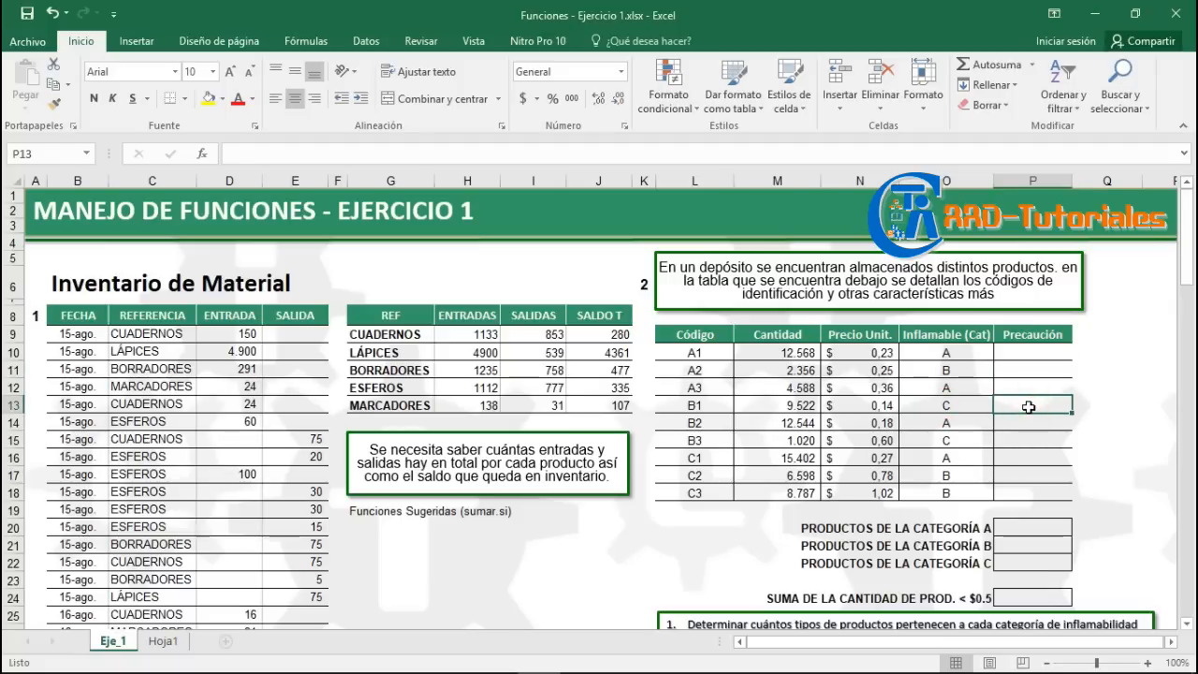
Start an SI formula in the Precaución cell P10 with the logical test O10="A".
click(1029, 352)
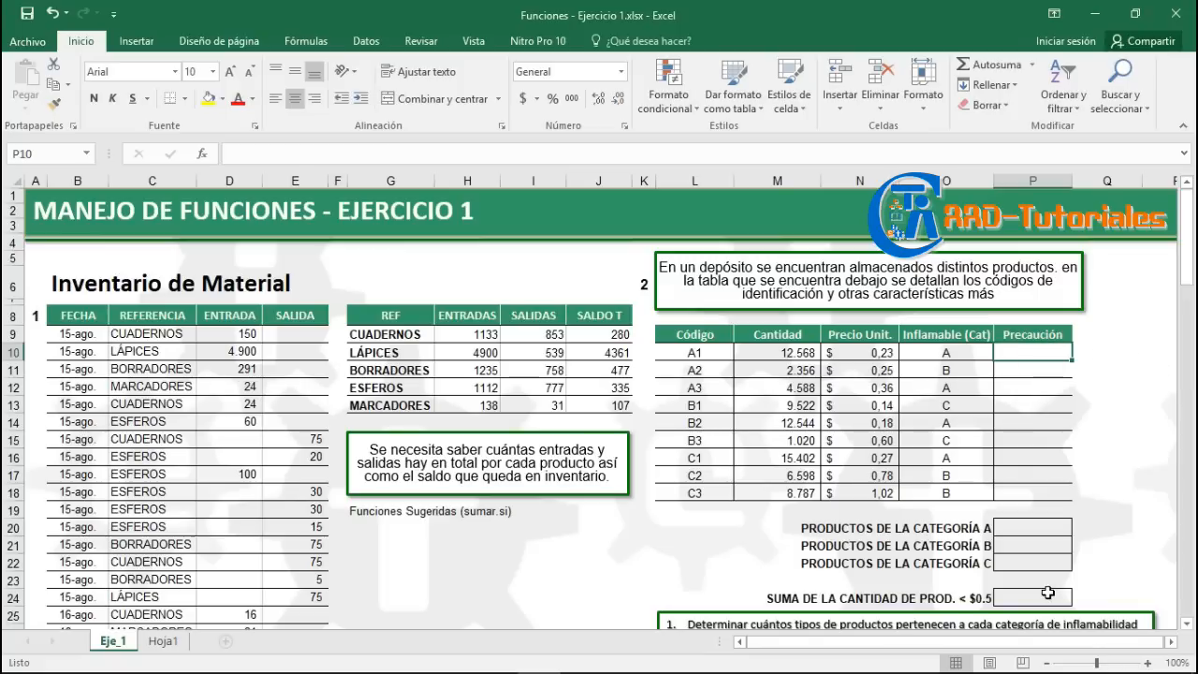
text(=S)
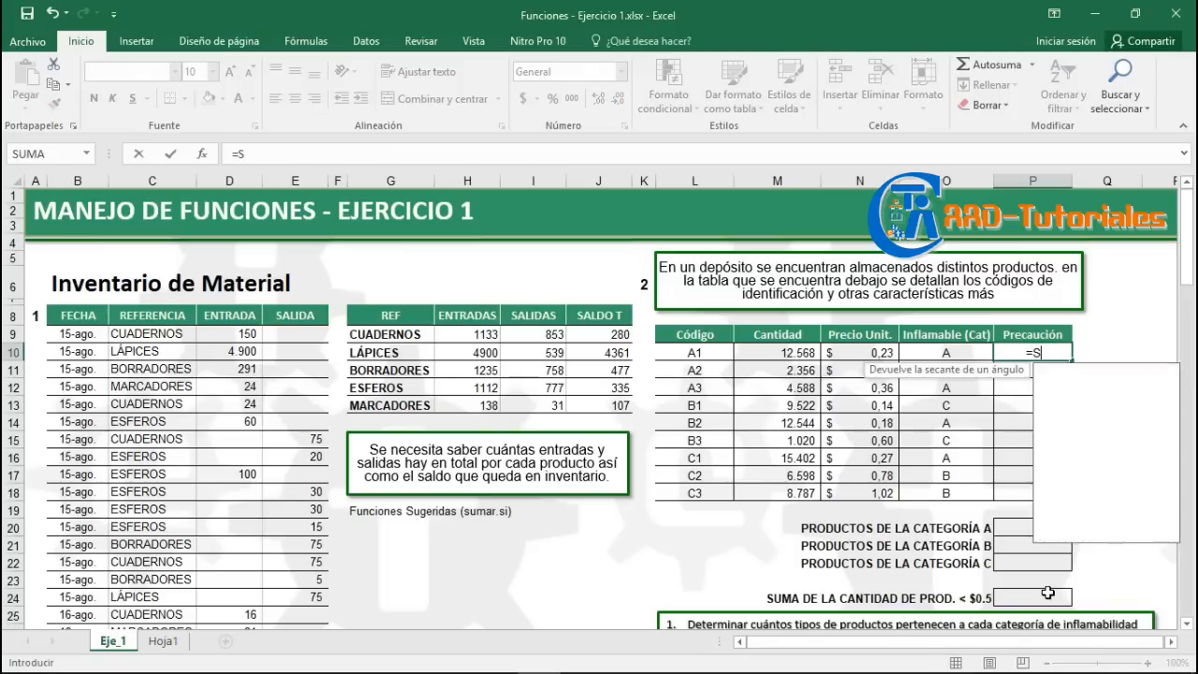
text(I()
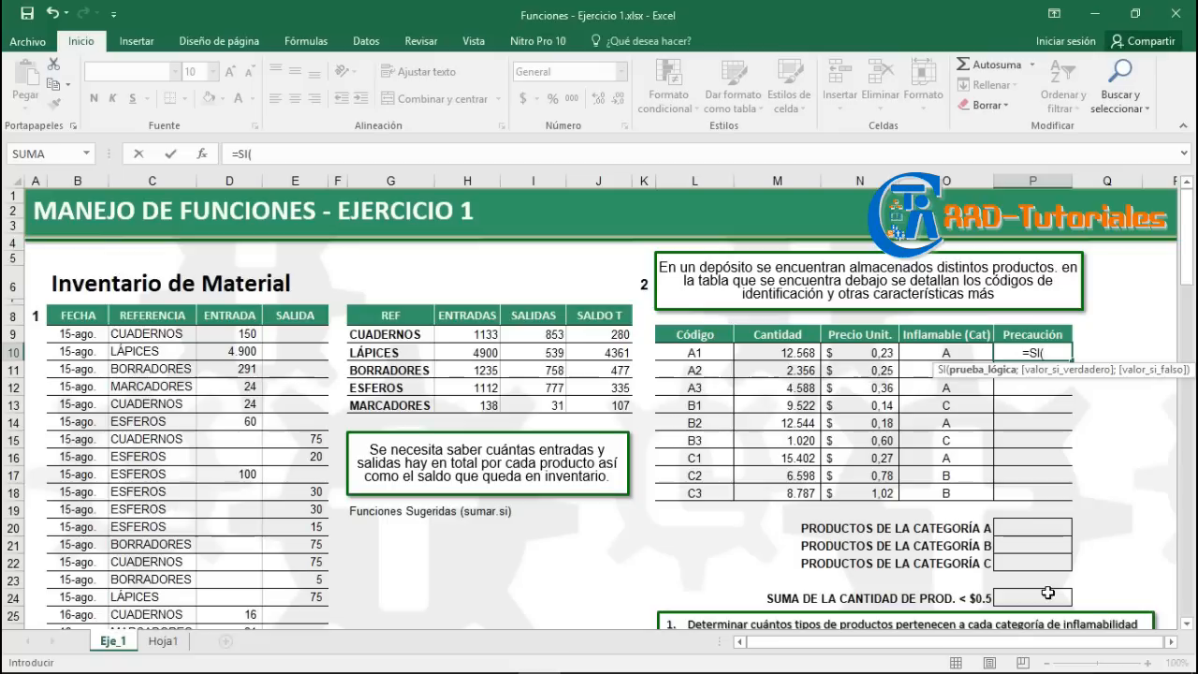
click(1170, 644)
click(1170, 644)
click(1170, 644)
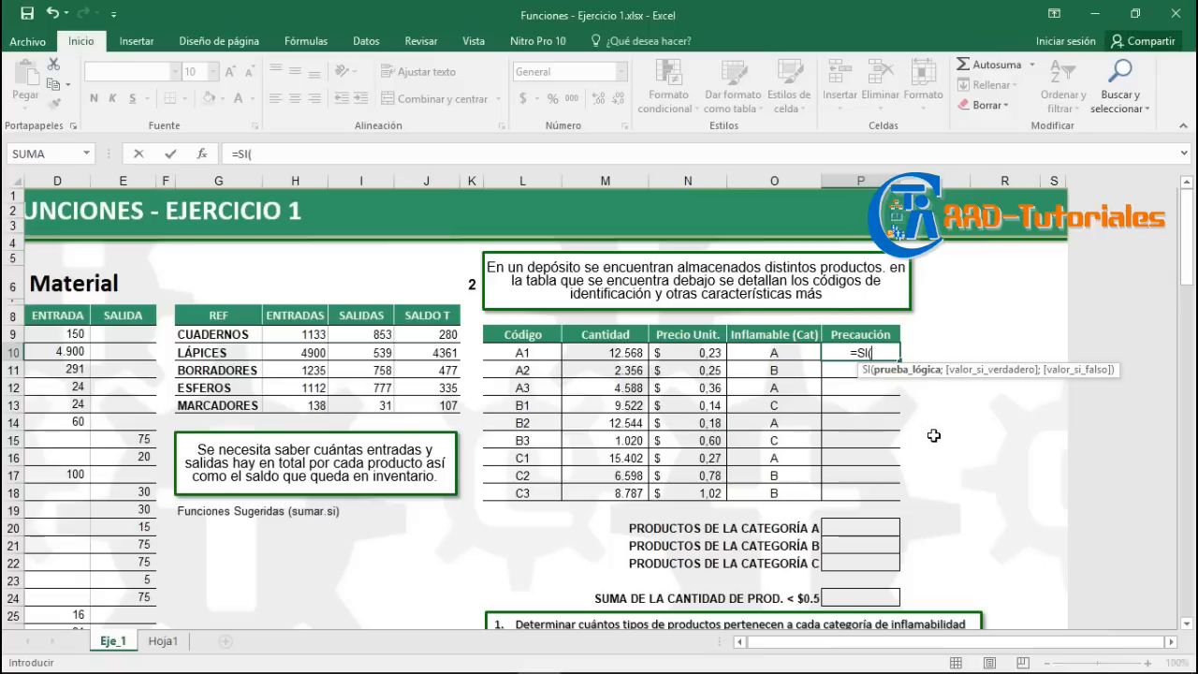
key(Left)
text(="a)
key(BackSpace)
text(A")
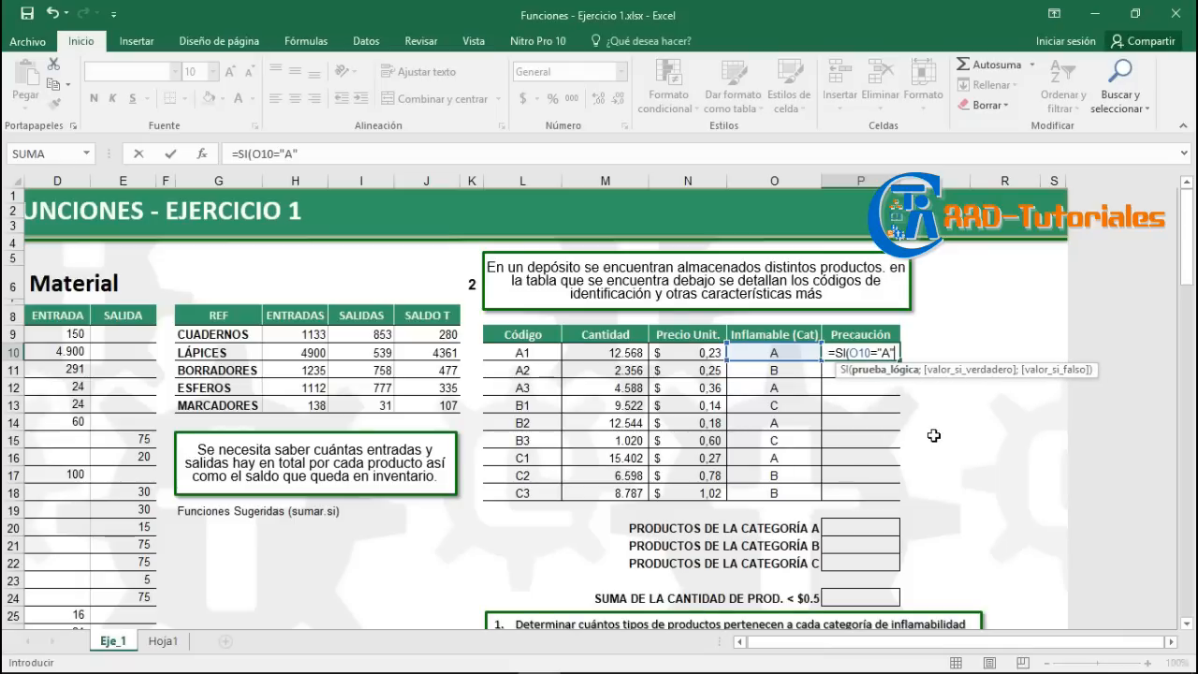
Give the SI formula in P10 the text "MÁXIMO" as its value if true.
text(;)
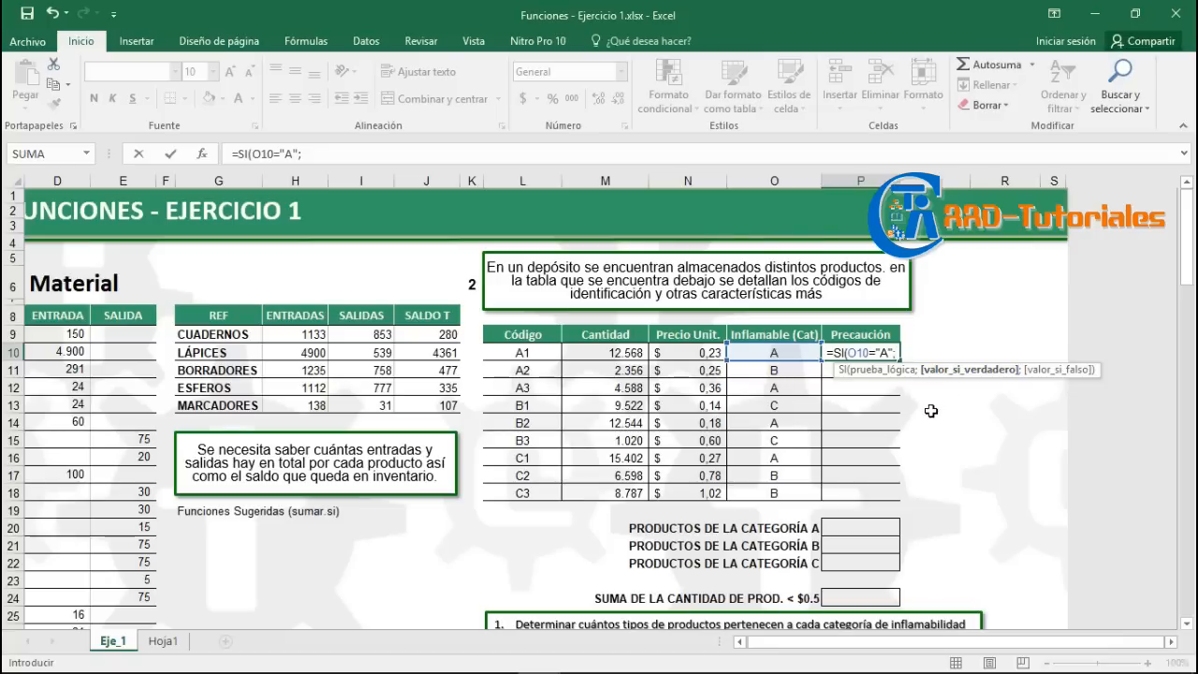
text(")
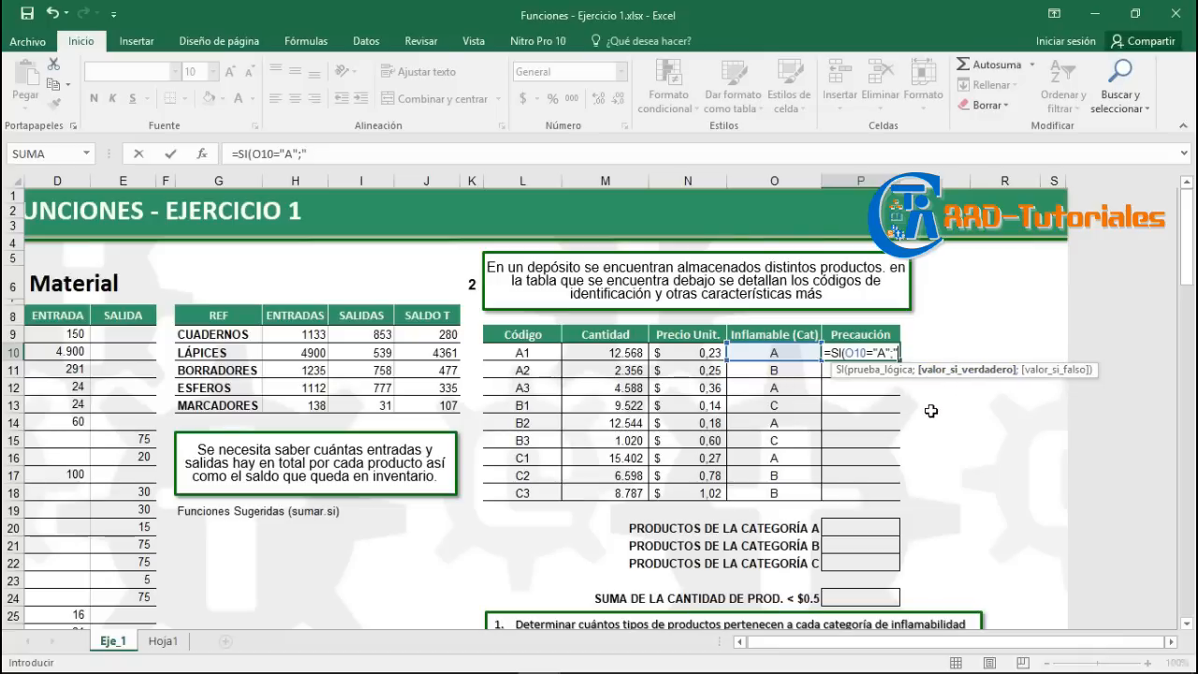
text(MÁXIMO")
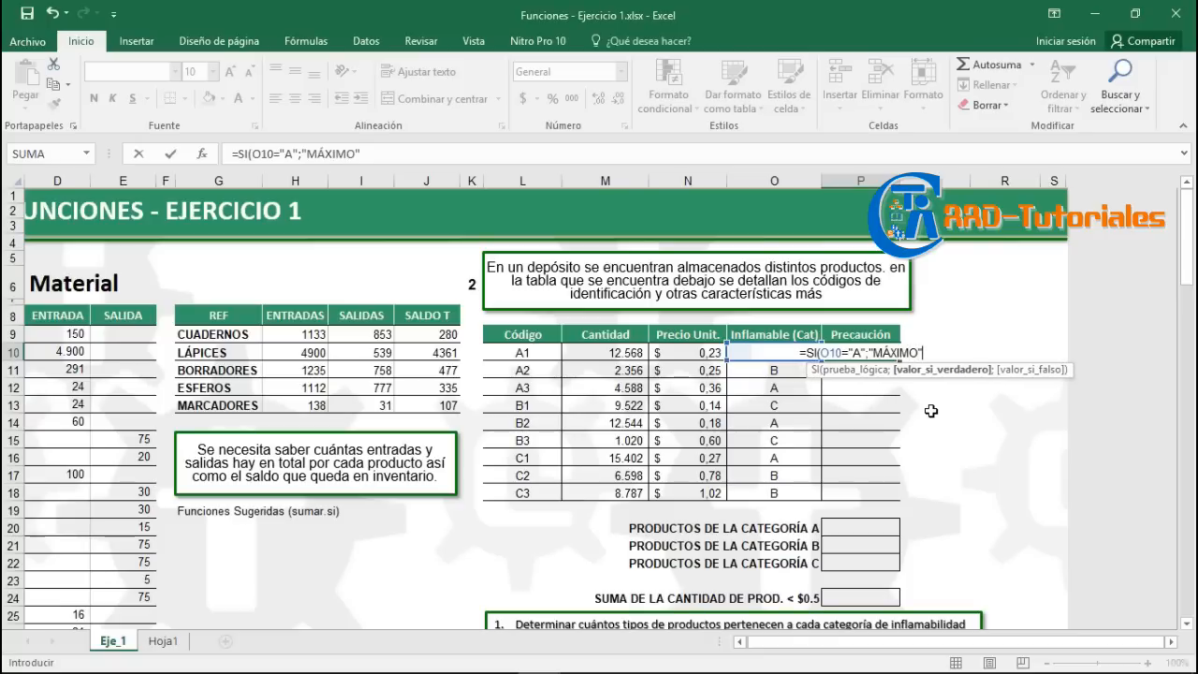
text(;)
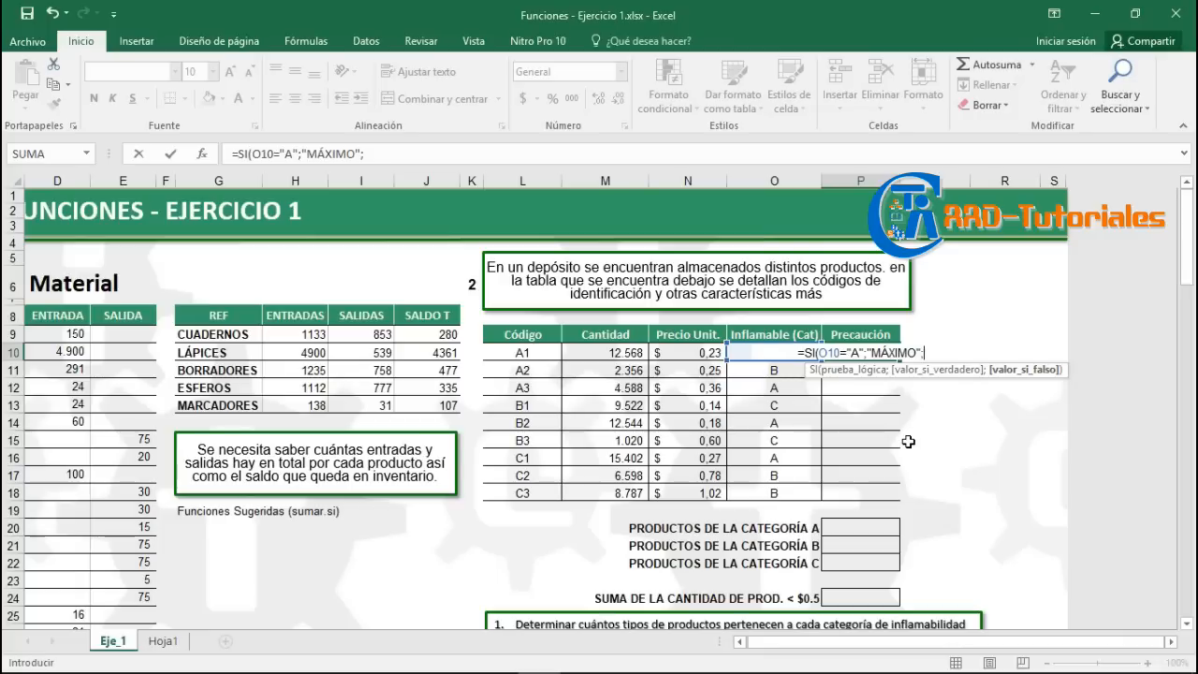
Nest a second SI as the value if false in P10, testing O10="B" and returning "MODERADO" if true.
text(SI()
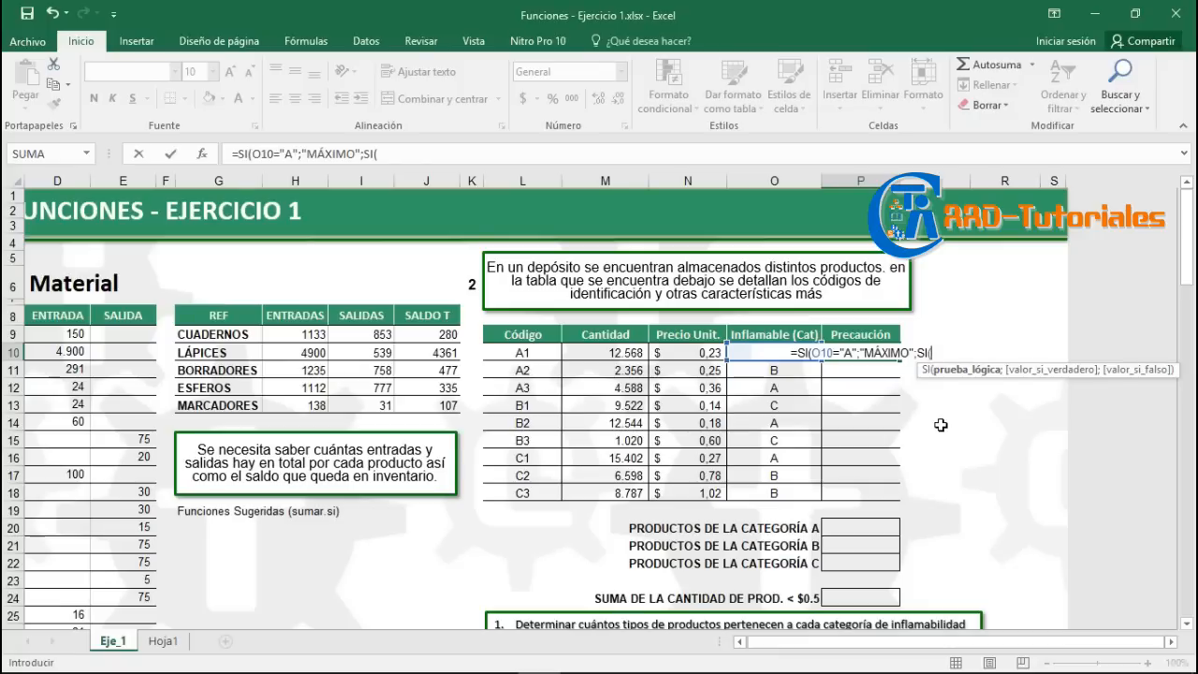
text(O10=")
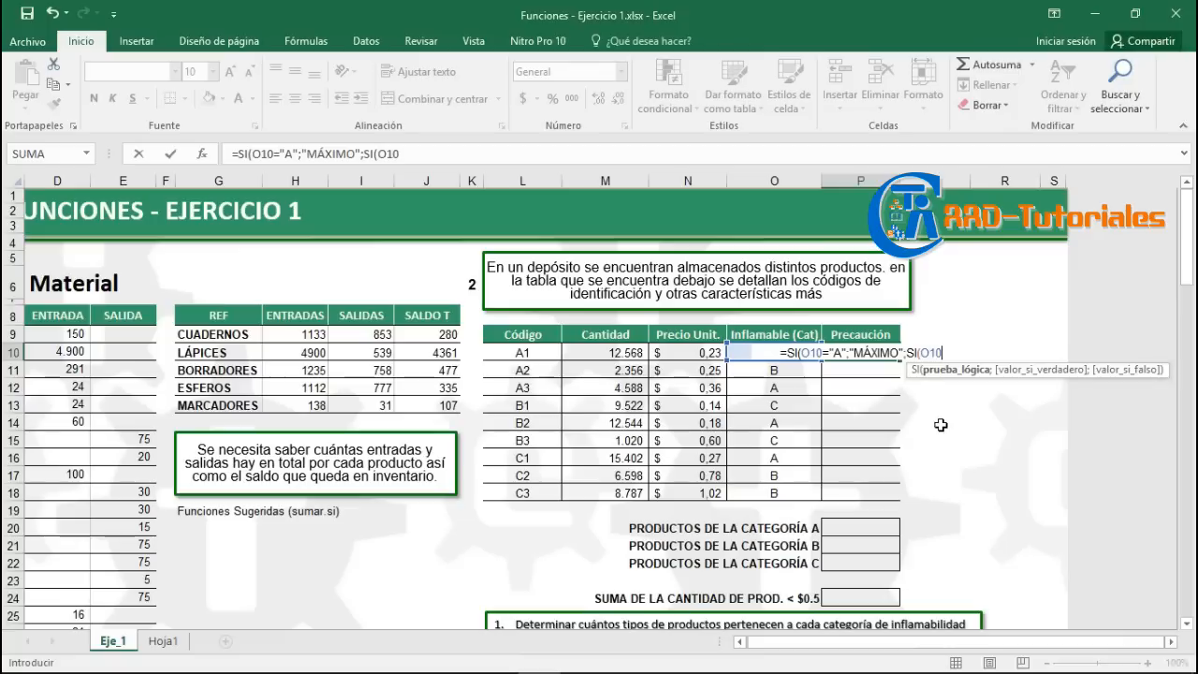
text(B")
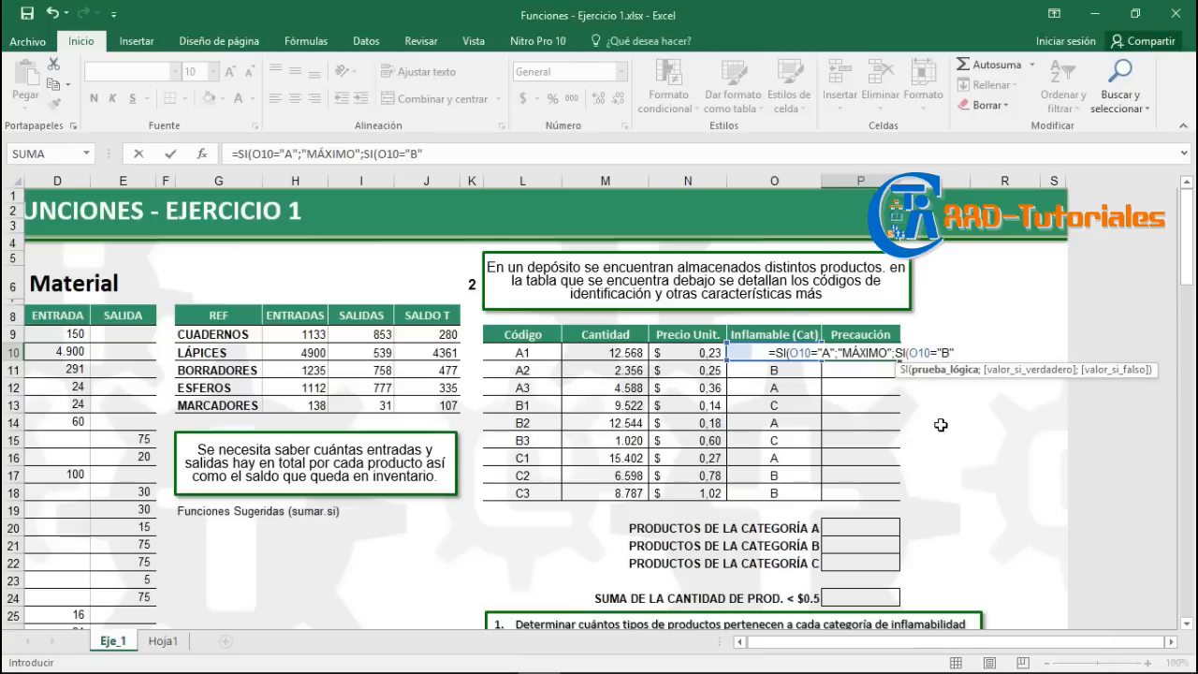
text(;)
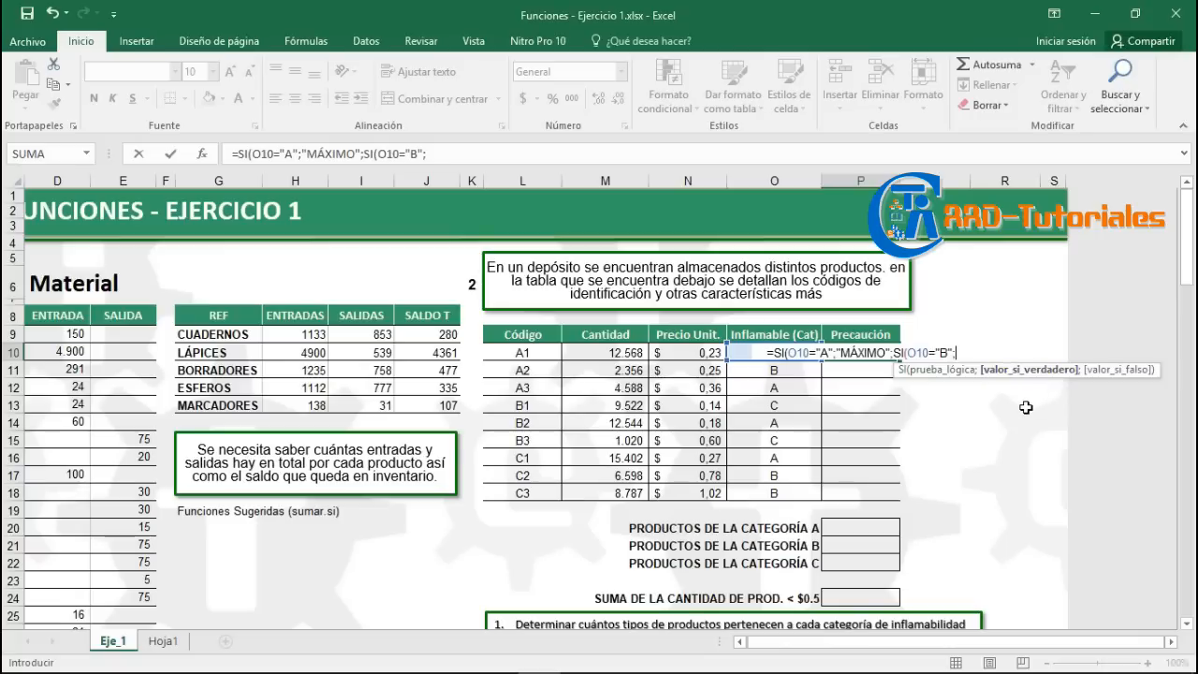
text(")
text(MODE)
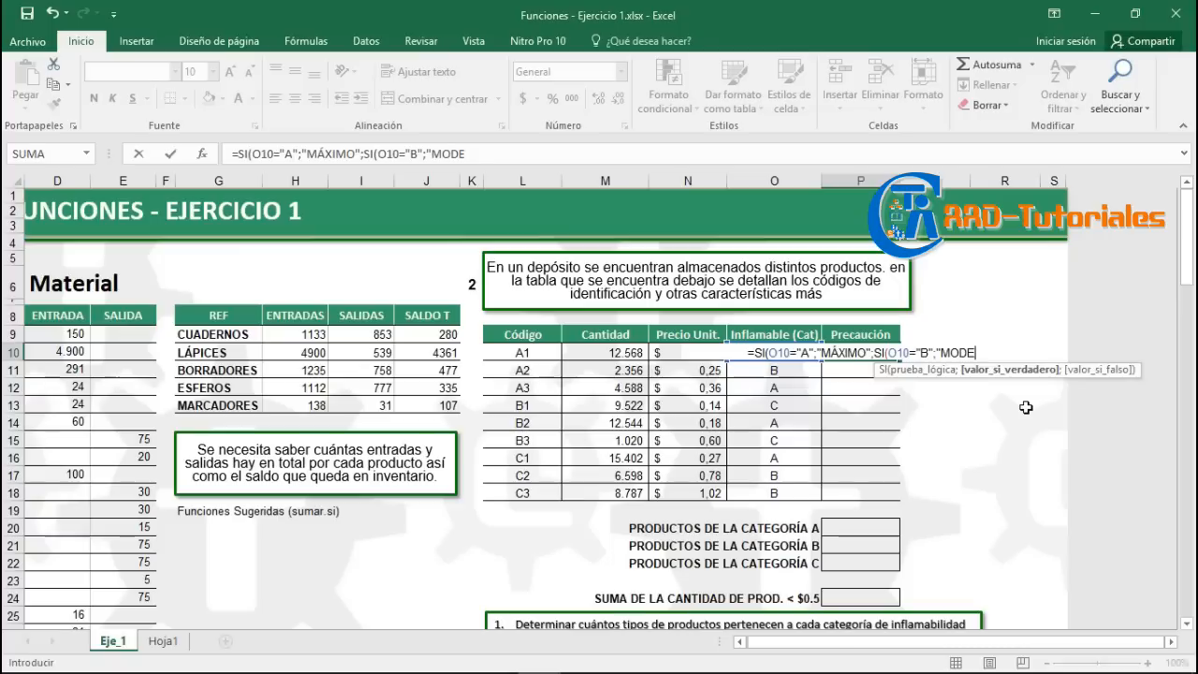
text(RADO";)
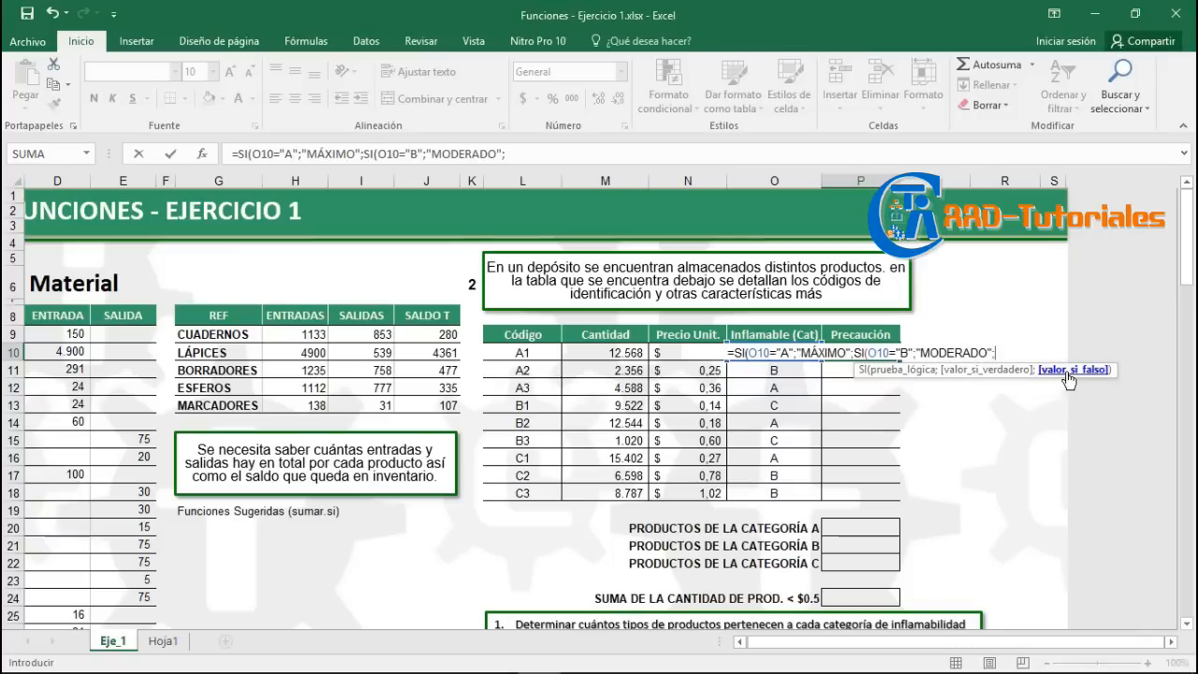
Set "MÍNIMO" as the nested SI's value if false, close both functions and enter the formula in P10.
text("M)
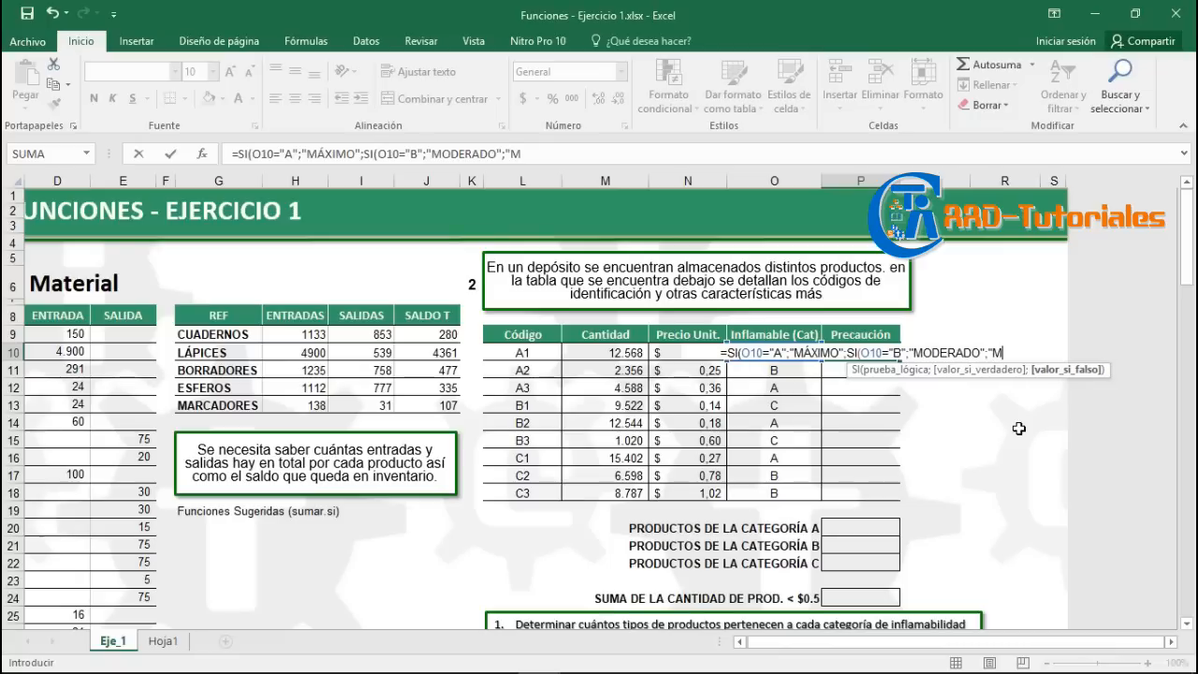
text(ÍNIMO")
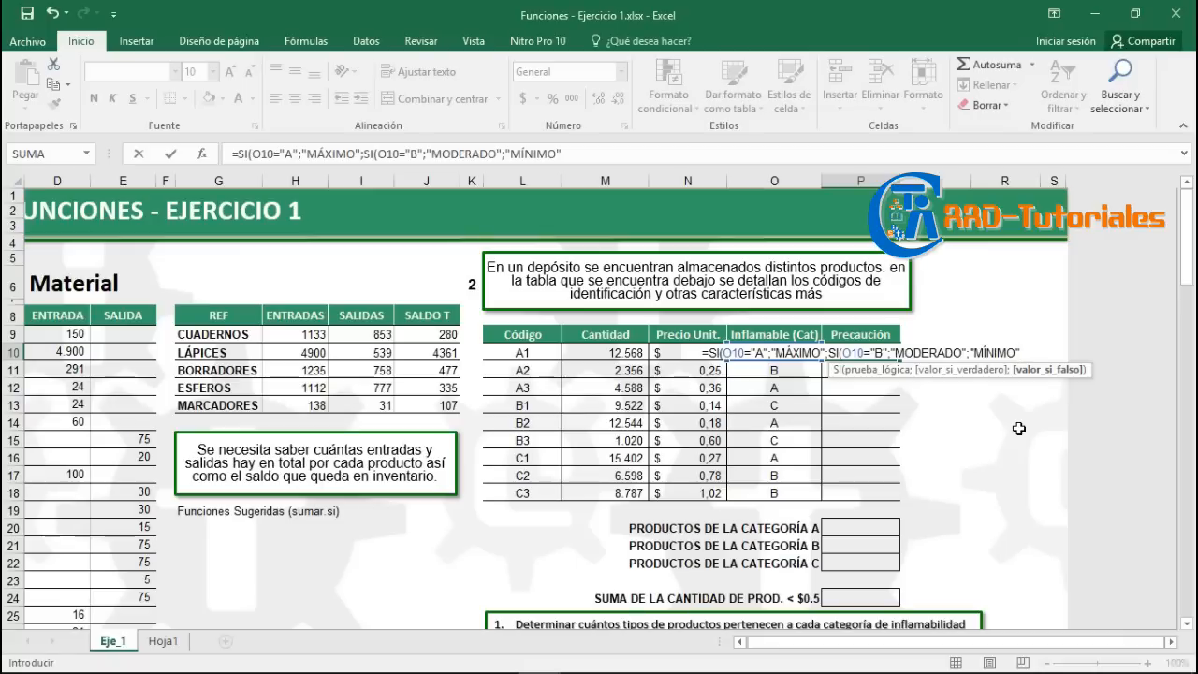
text())
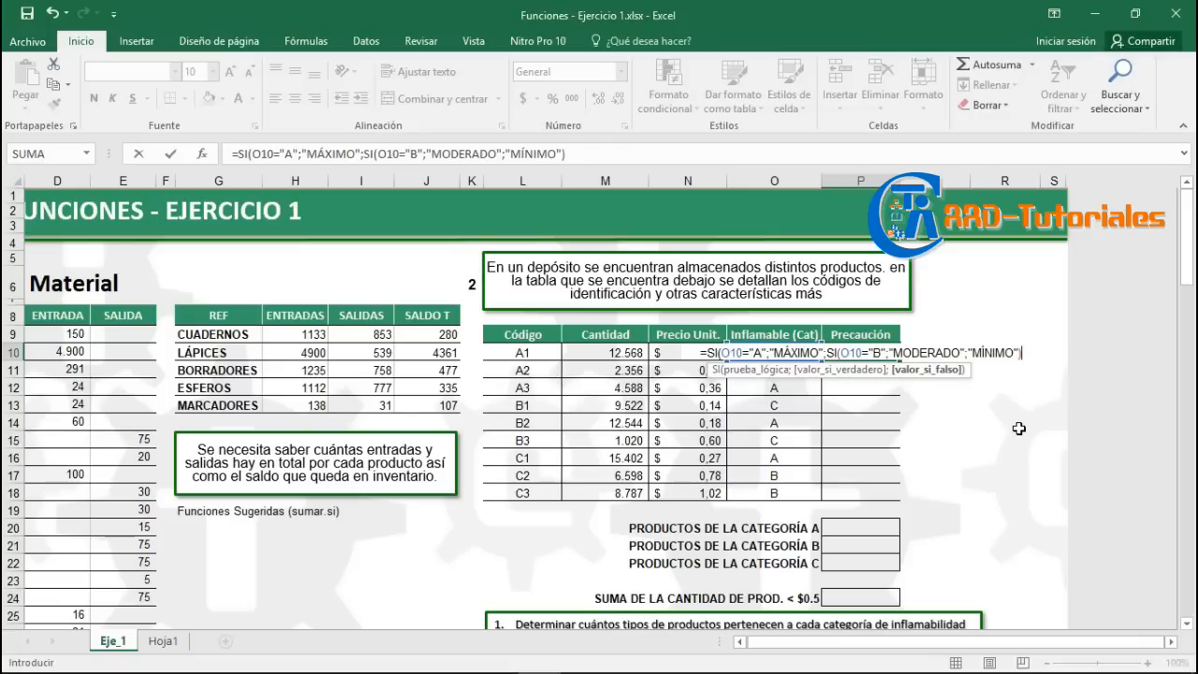
text())
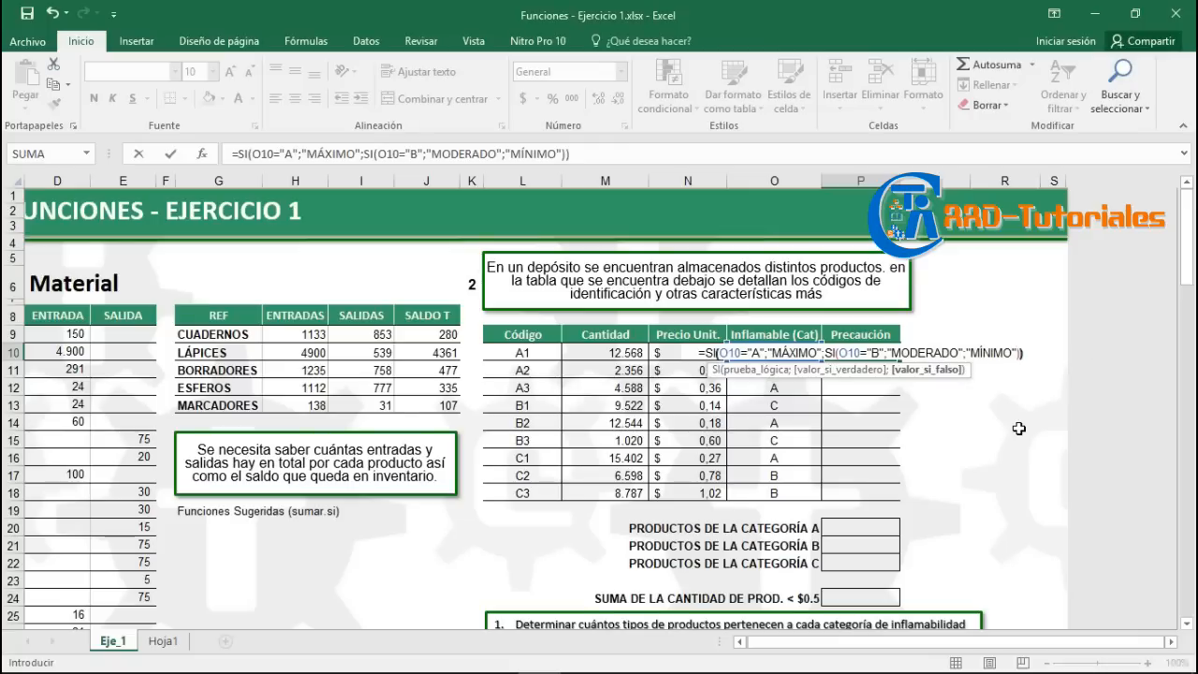
key(Return)
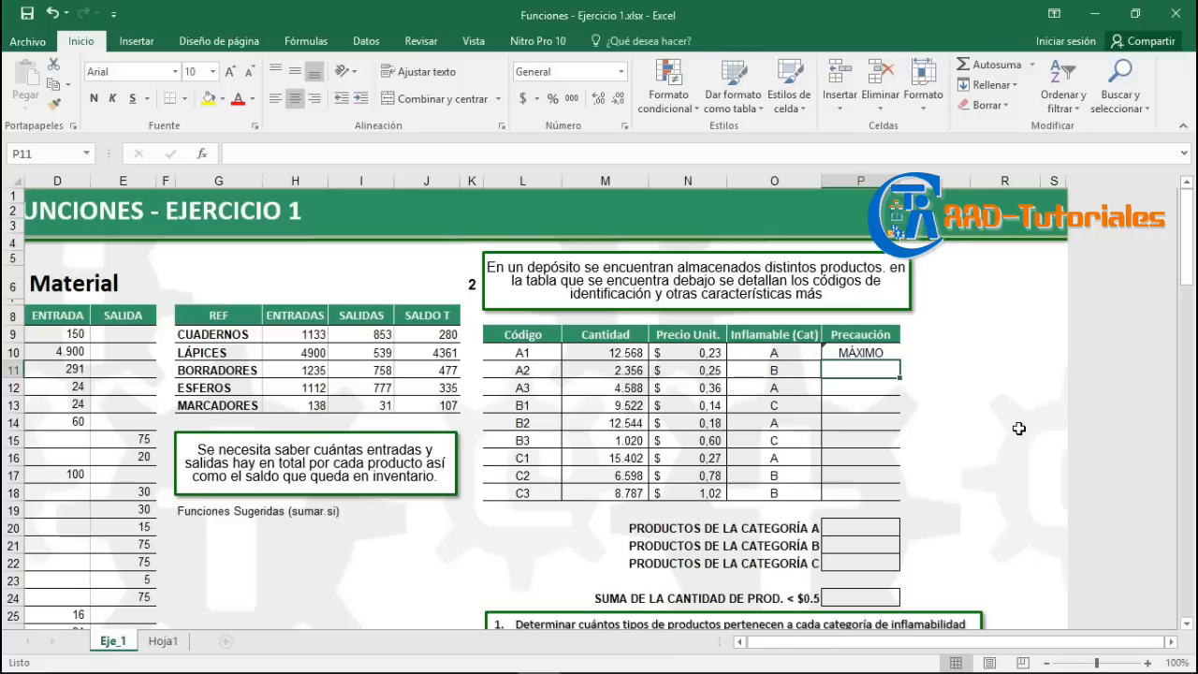
Review the nested SI formula in P10 and copy it down the Precaución column through P18.
key(Up)
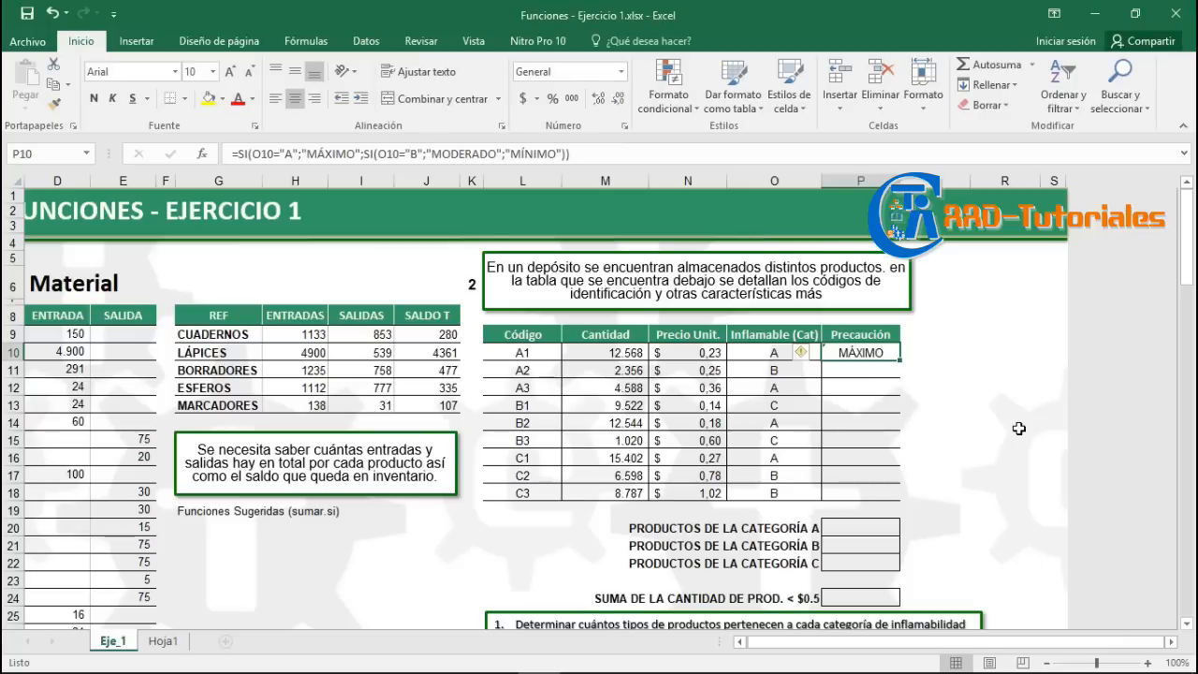
key(F2)
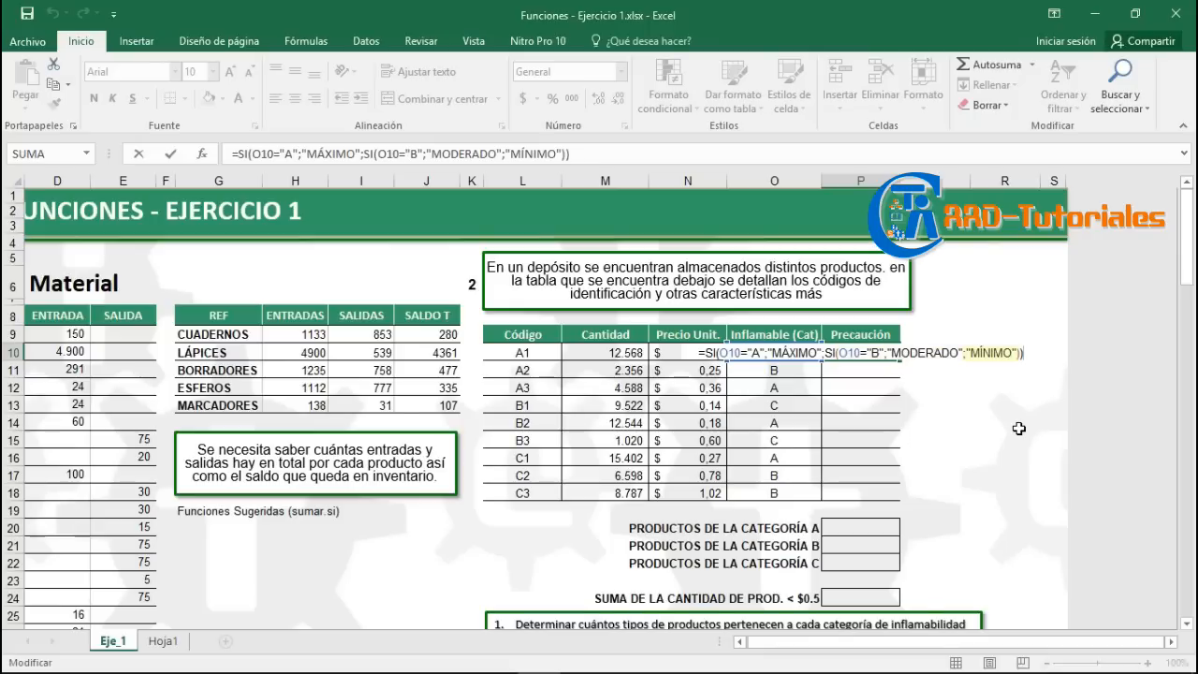
key(Return)
key(Up)
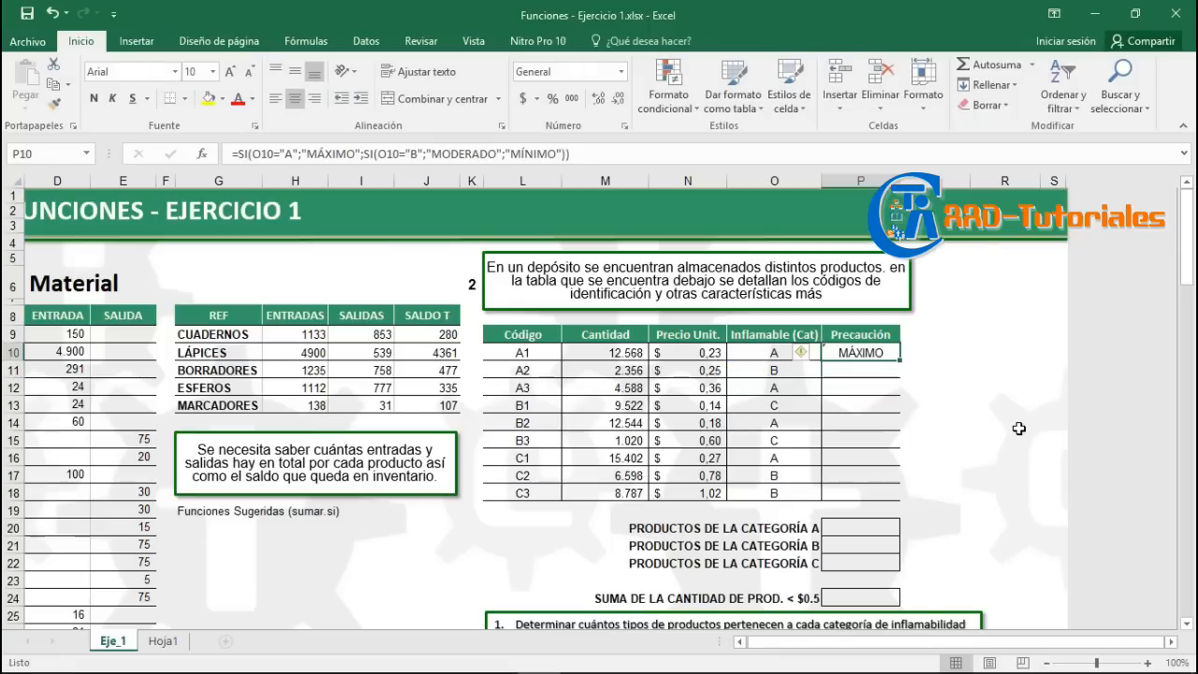
drag(900, 361, 901, 498)
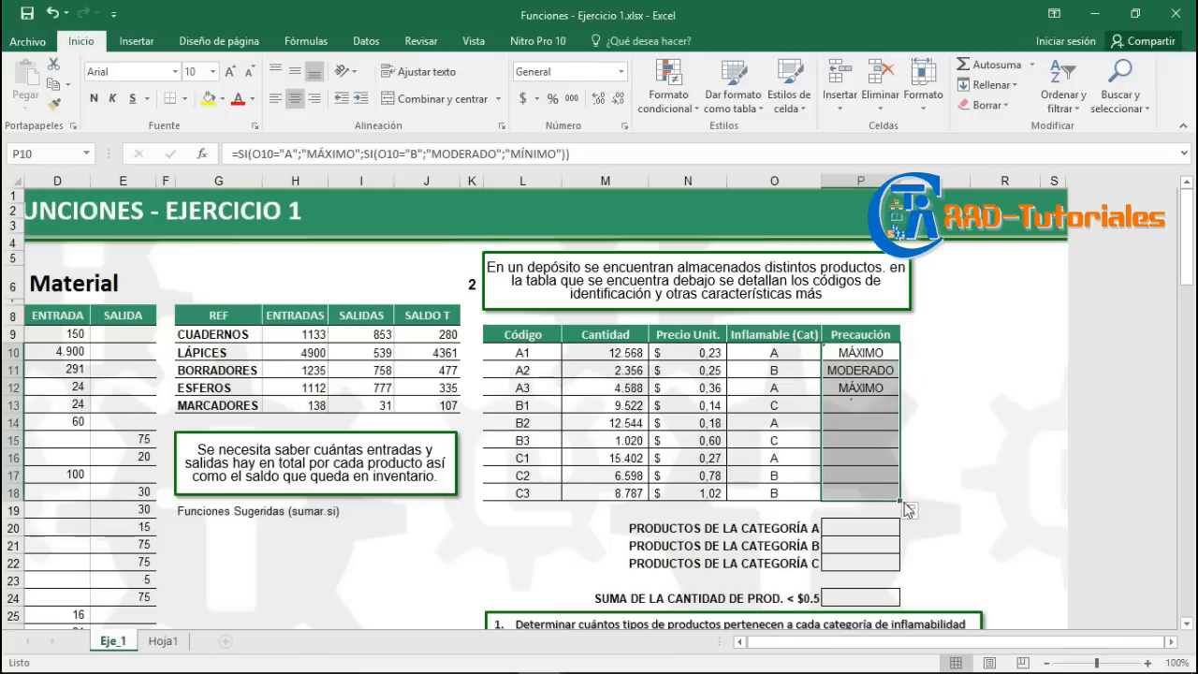
click(974, 522)
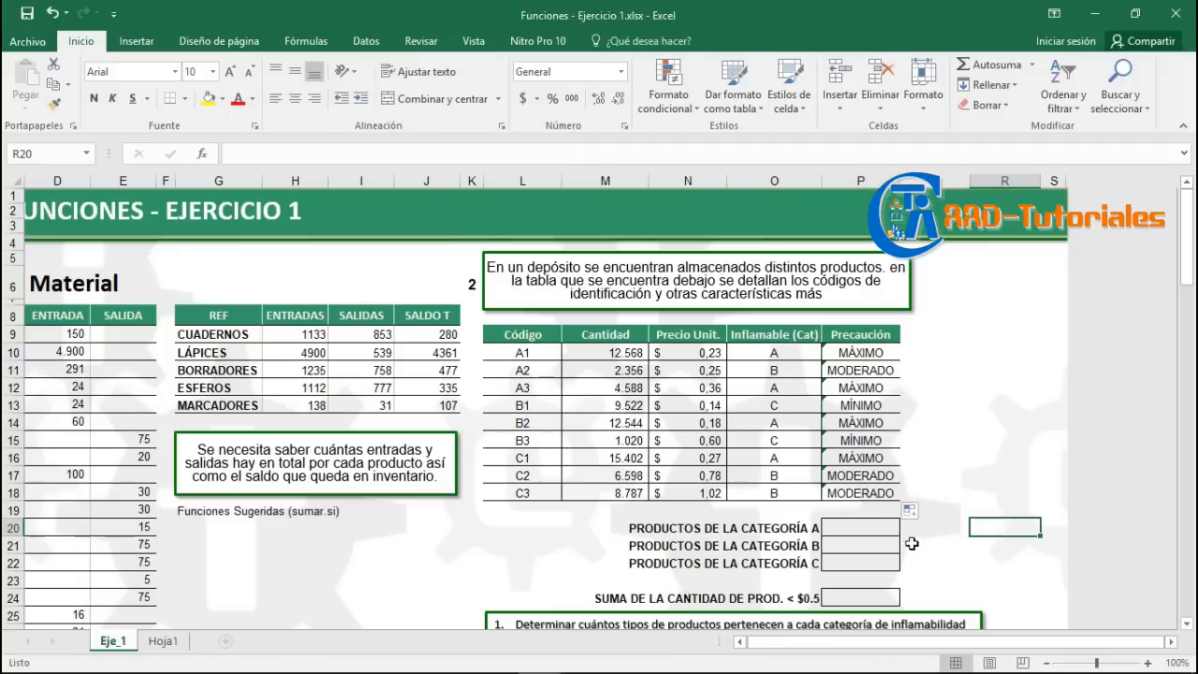
Count the category A products in P20 with the formula =CONTAR.SI(O10:O18;"A").
click(867, 530)
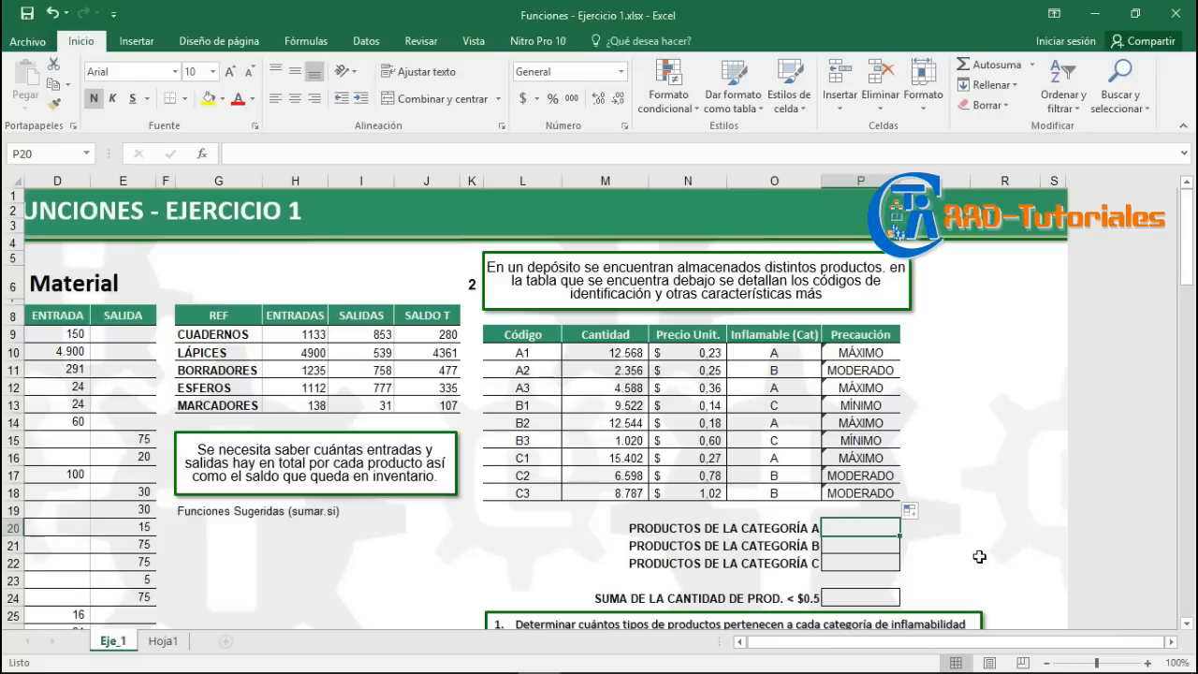
text(=)
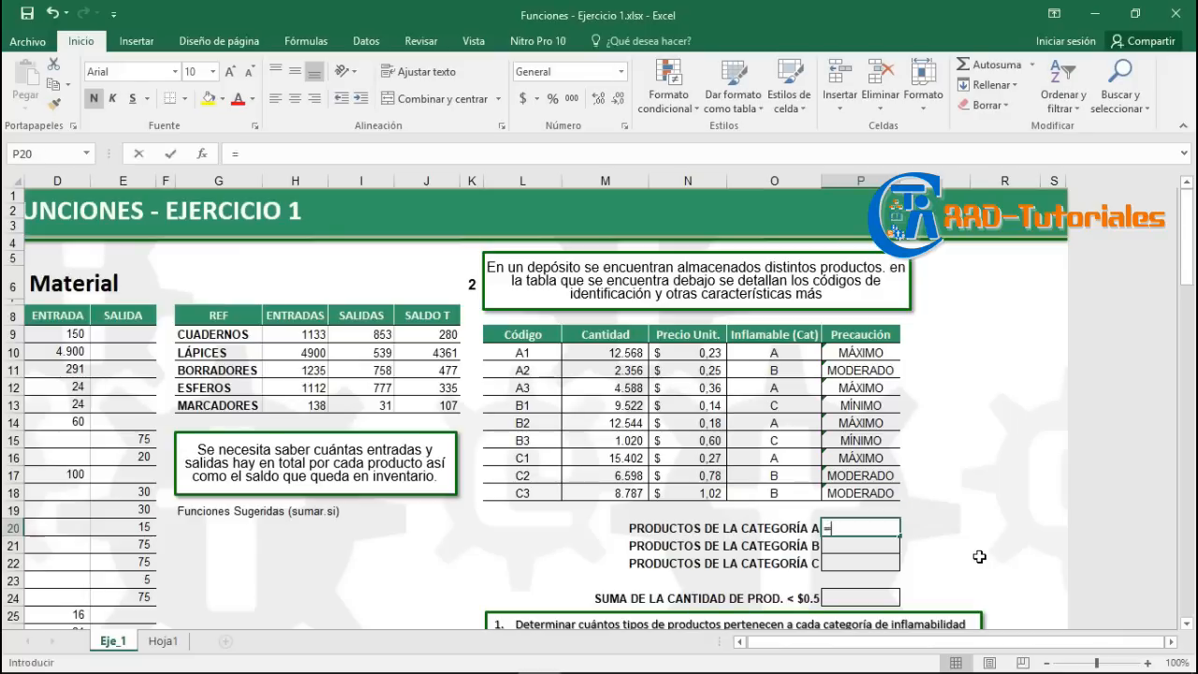
text(CONTAR)
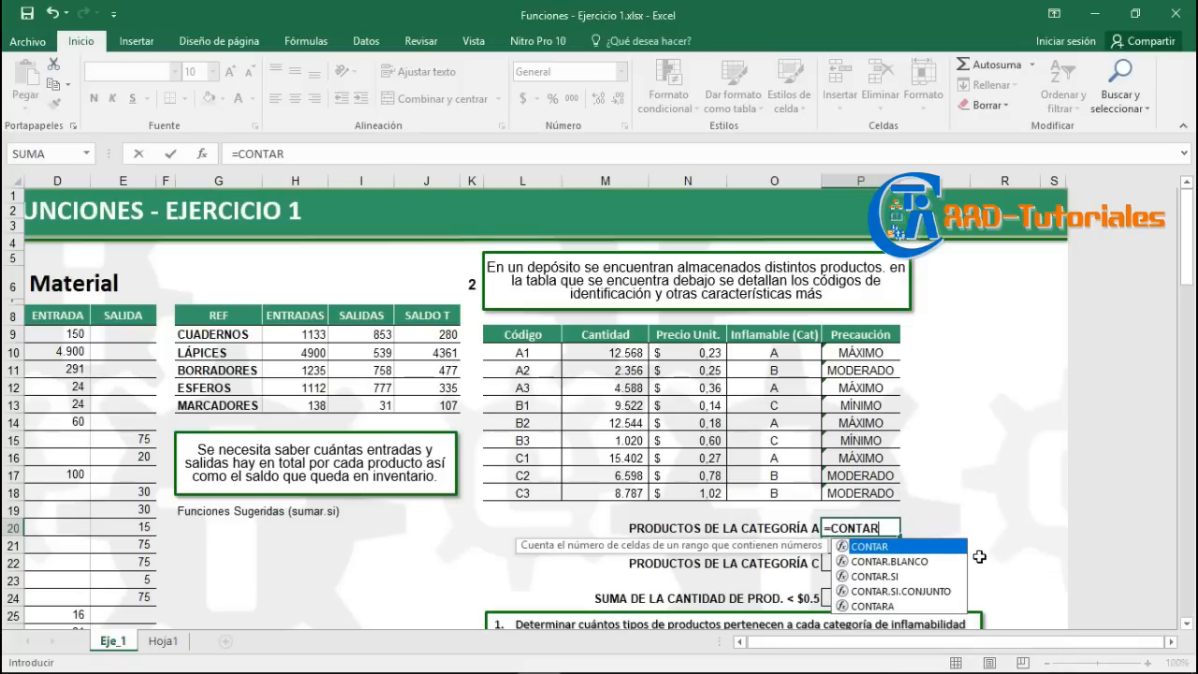
text(.SI()
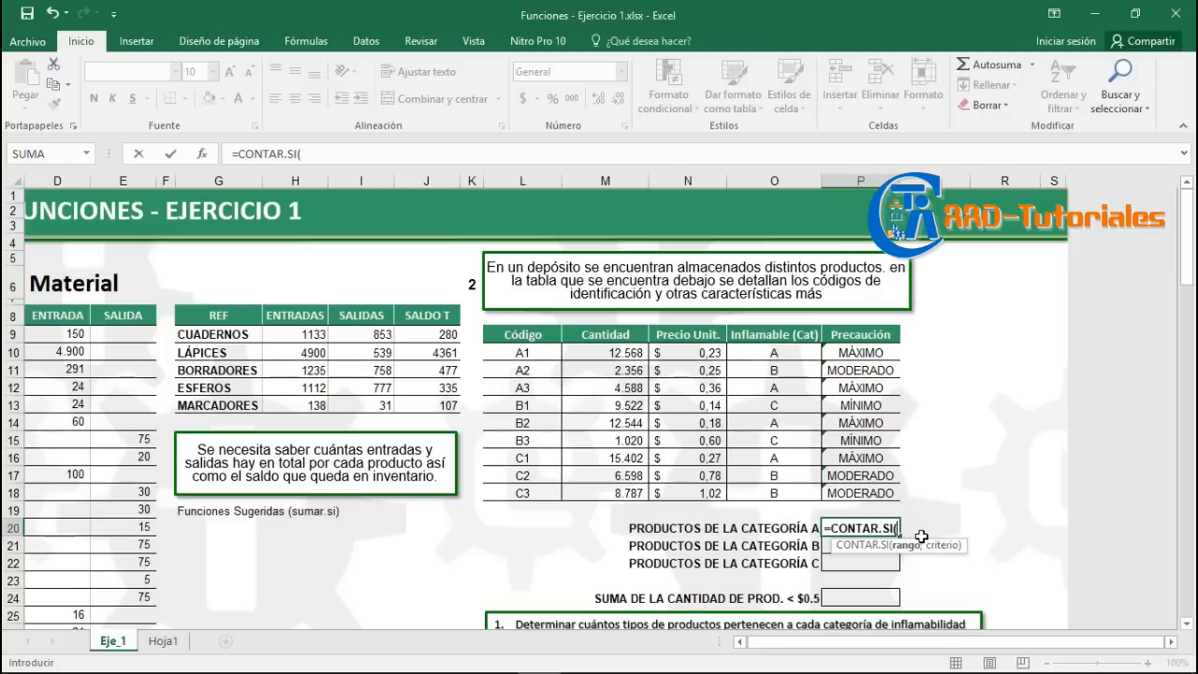
drag(765, 352, 813, 507)
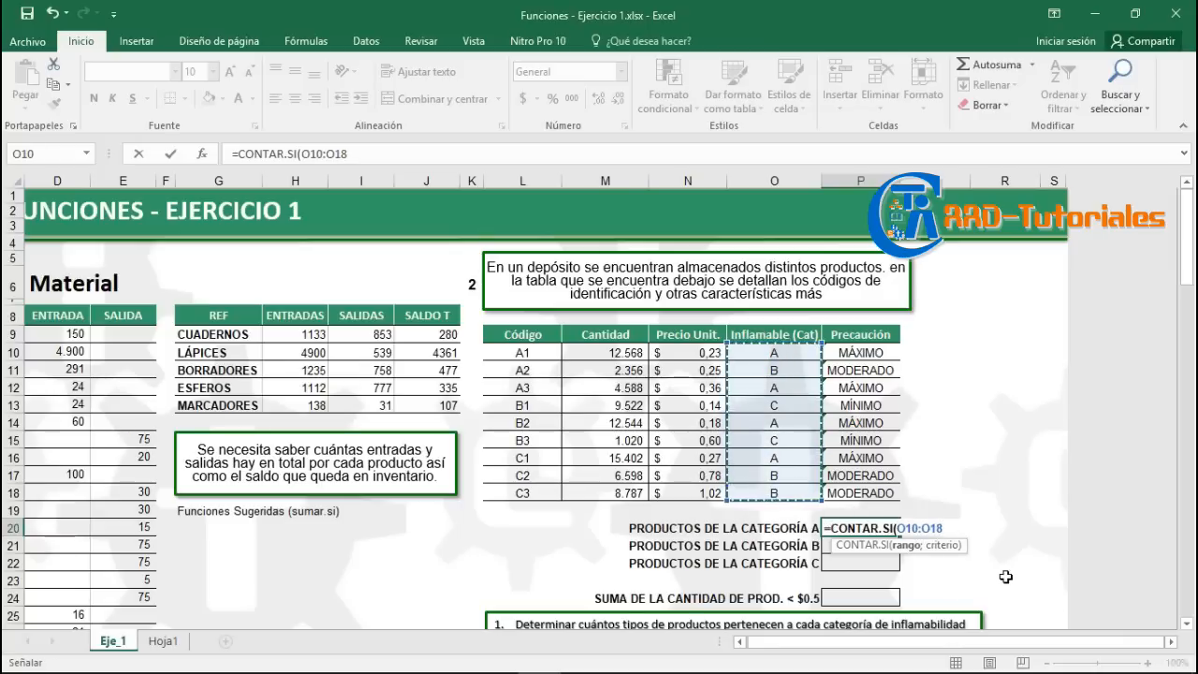
text(;)
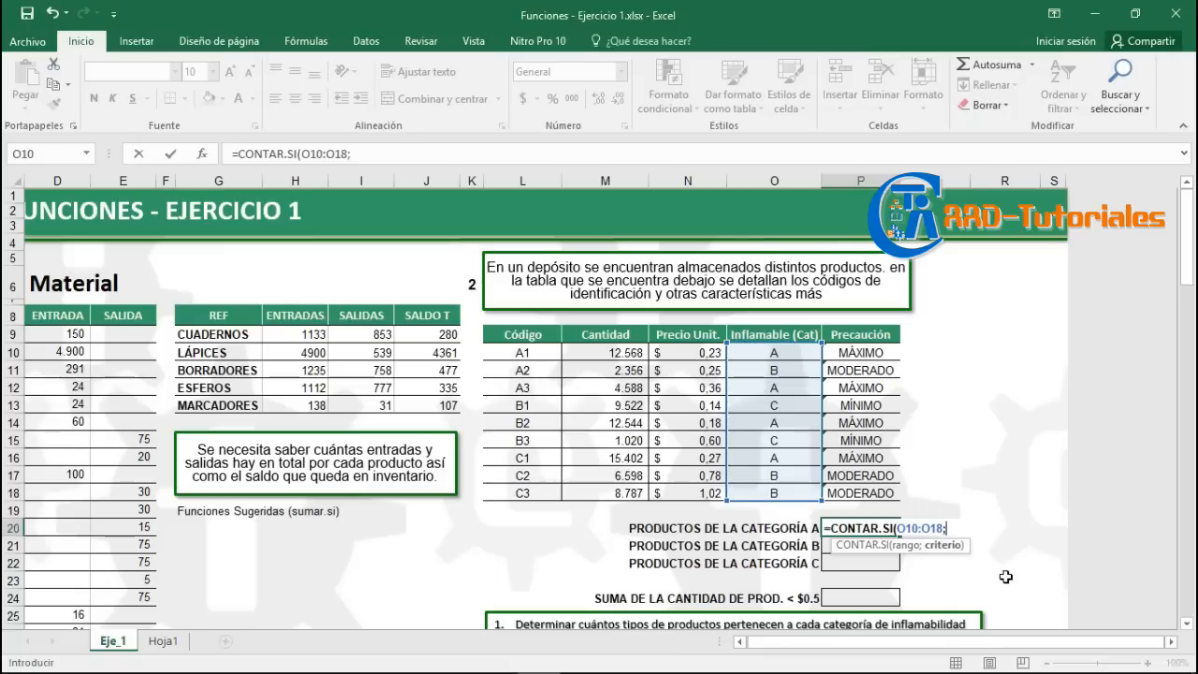
text("A"))
key(Return)
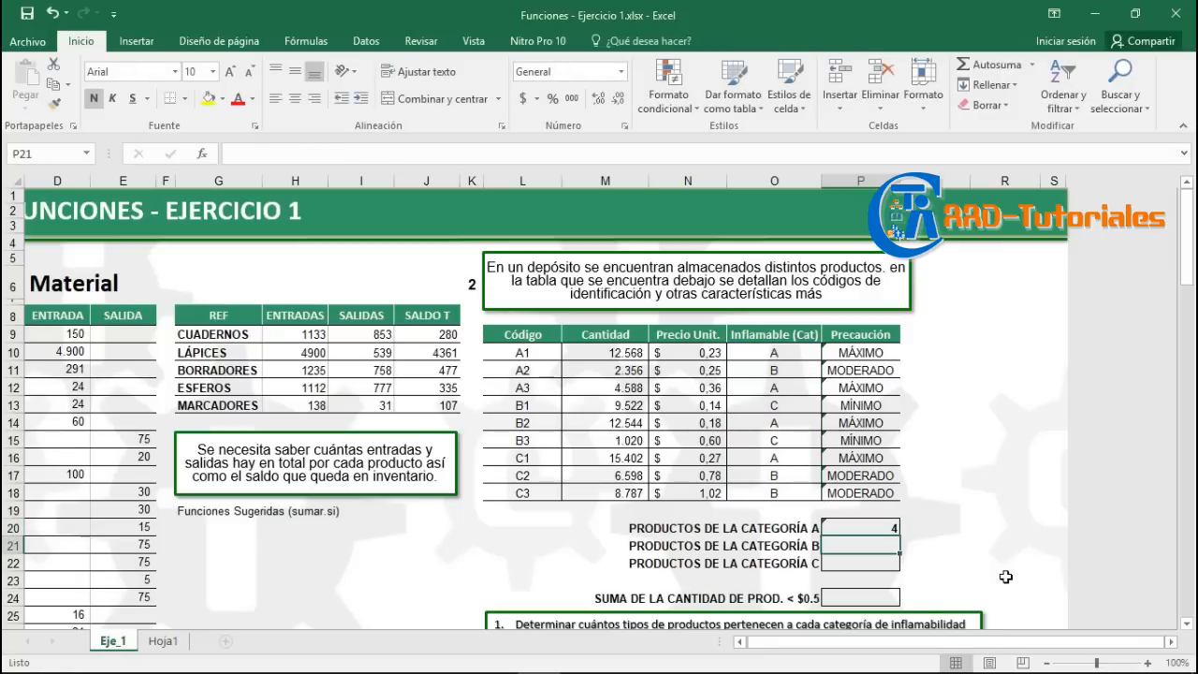
Fix the rows of the counting range in P20's CONTAR.SI formula, making it O$10:O$18.
key(Up)
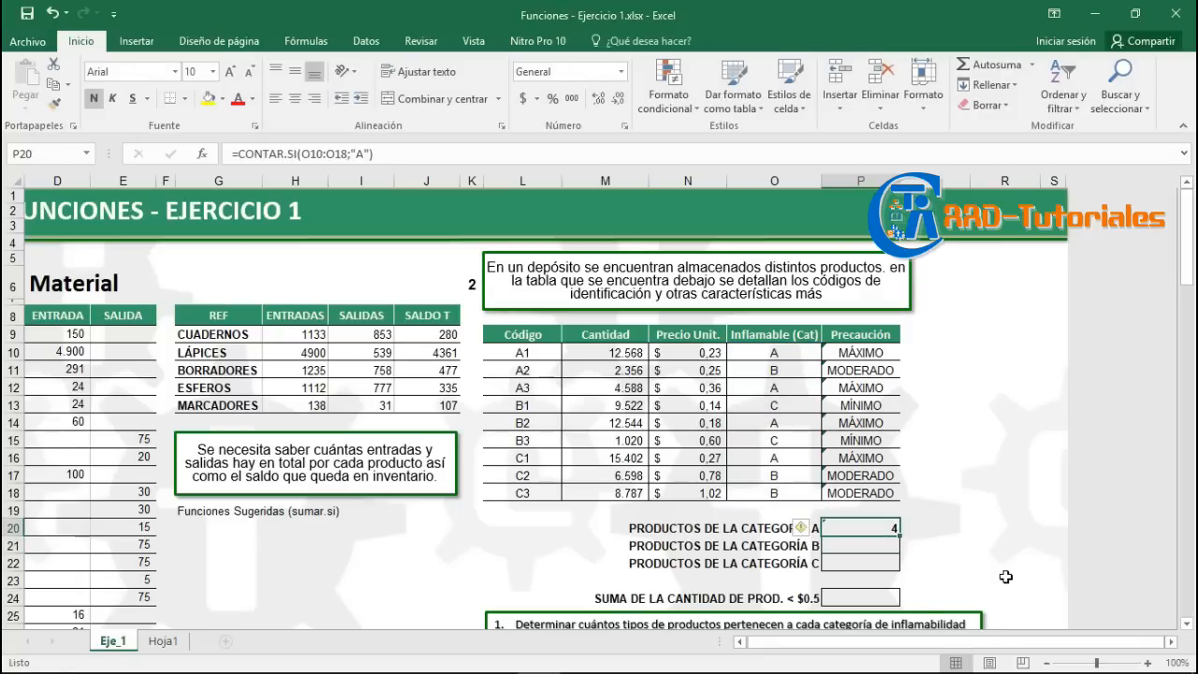
key(F2)
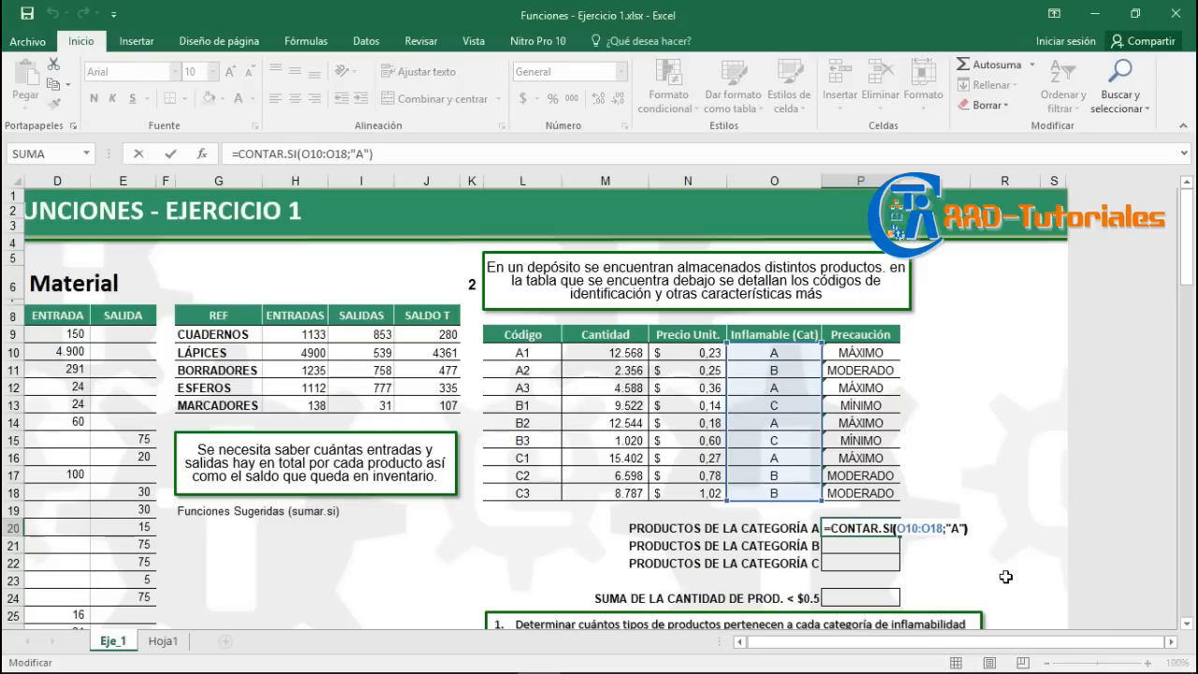
key(Left)
key(Left)
key(Left)
key(Left)
key(Left)
key(Left)
key(Left)
key(Left)
key(Left)
key(Left)
key(Left)
key(Left)
key(Left)
key(Right)
key(Right)
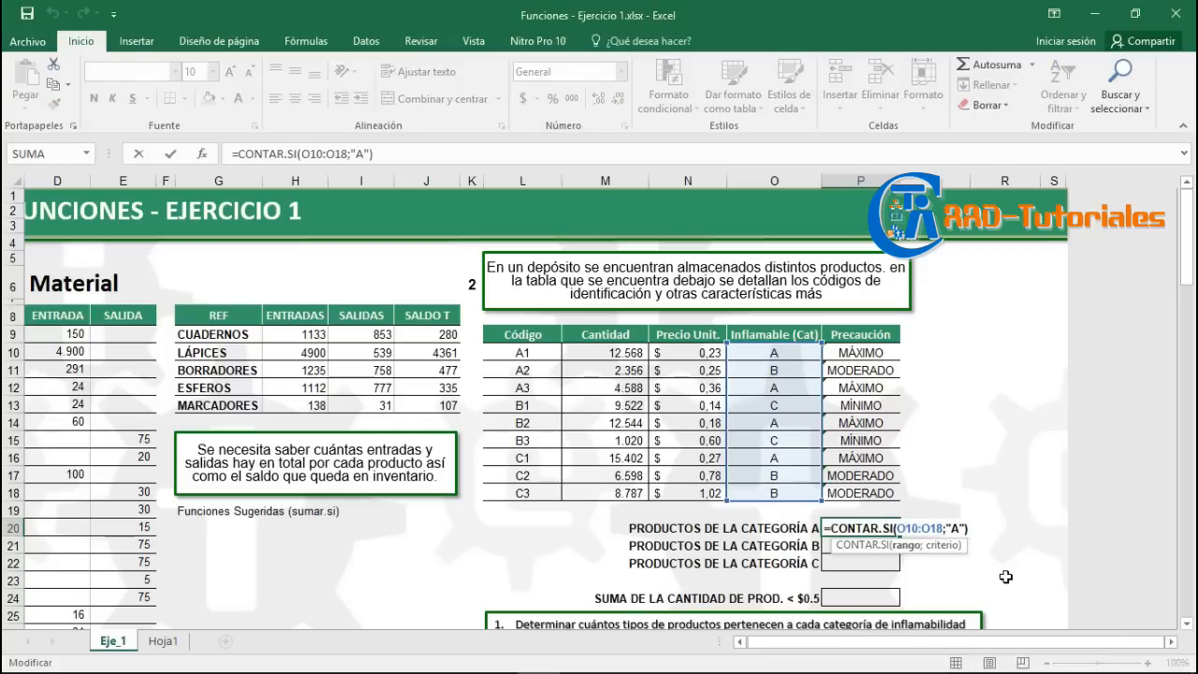
key(F4)
key(F4)
key(Right)
key(Right)
key(F4)
key(F4)
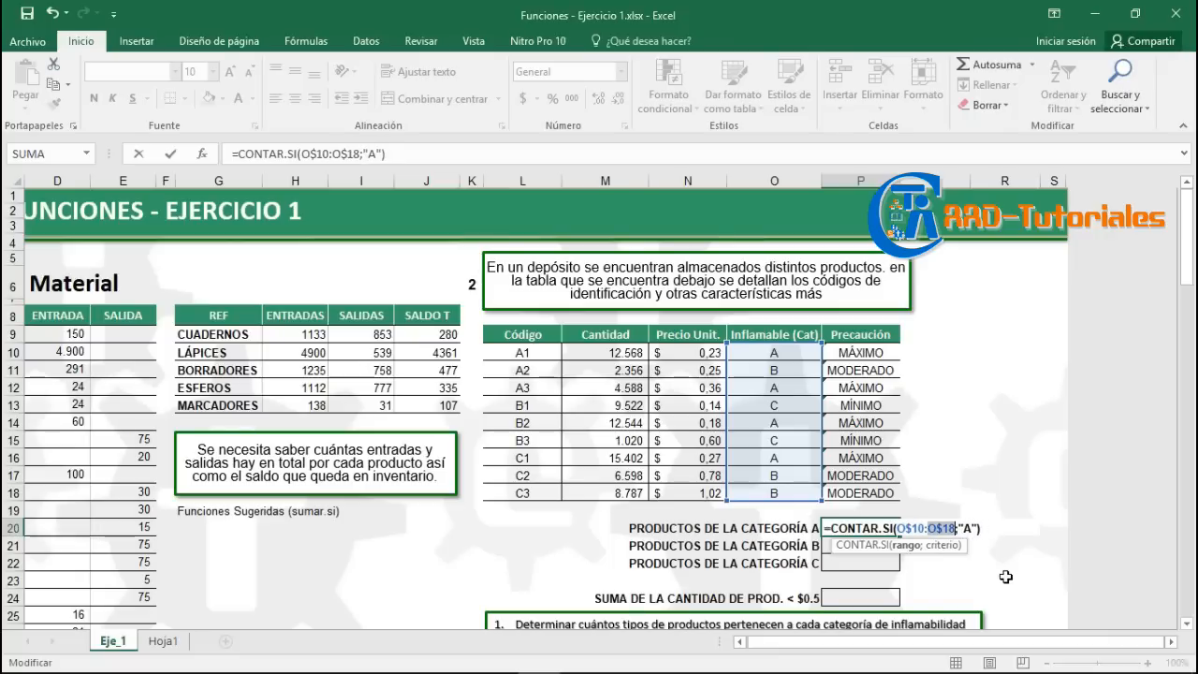
key(Return)
Copy the CONTAR.SI formula from P20 down to the category B and C cells, P21 and P22.
key(Up)
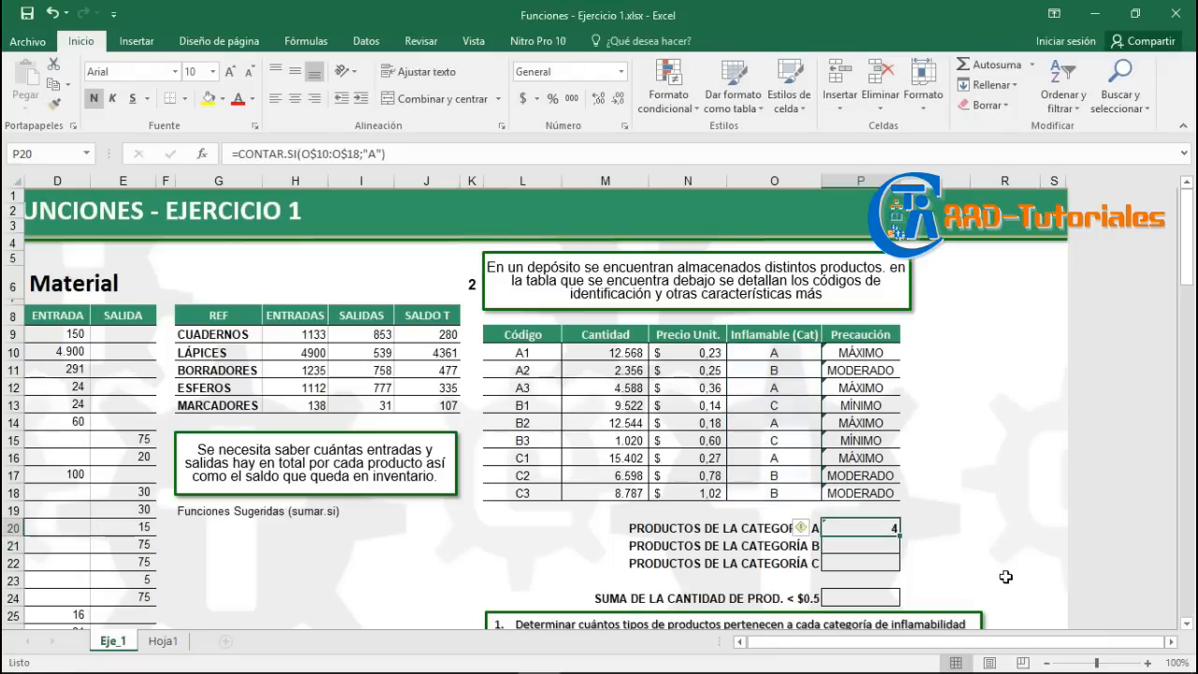
drag(898, 536, 900, 565)
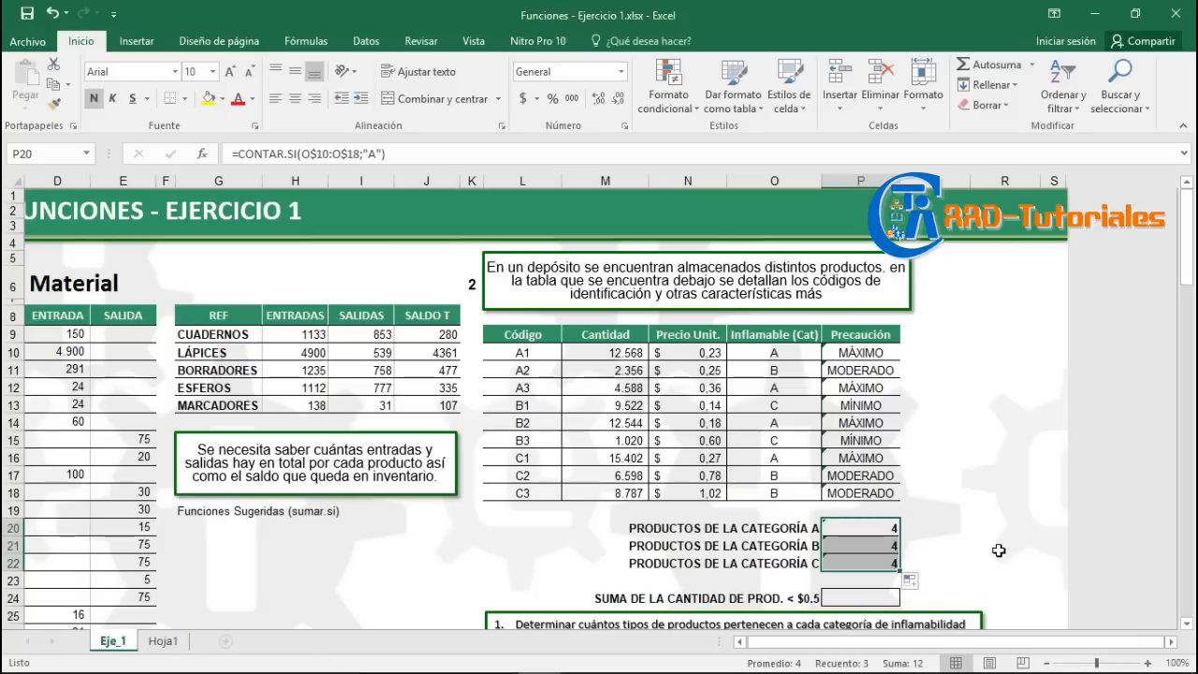
click(950, 540)
Check the range and criterion of the CONTAR.SI formulas in P20, P21 and P22.
click(864, 527)
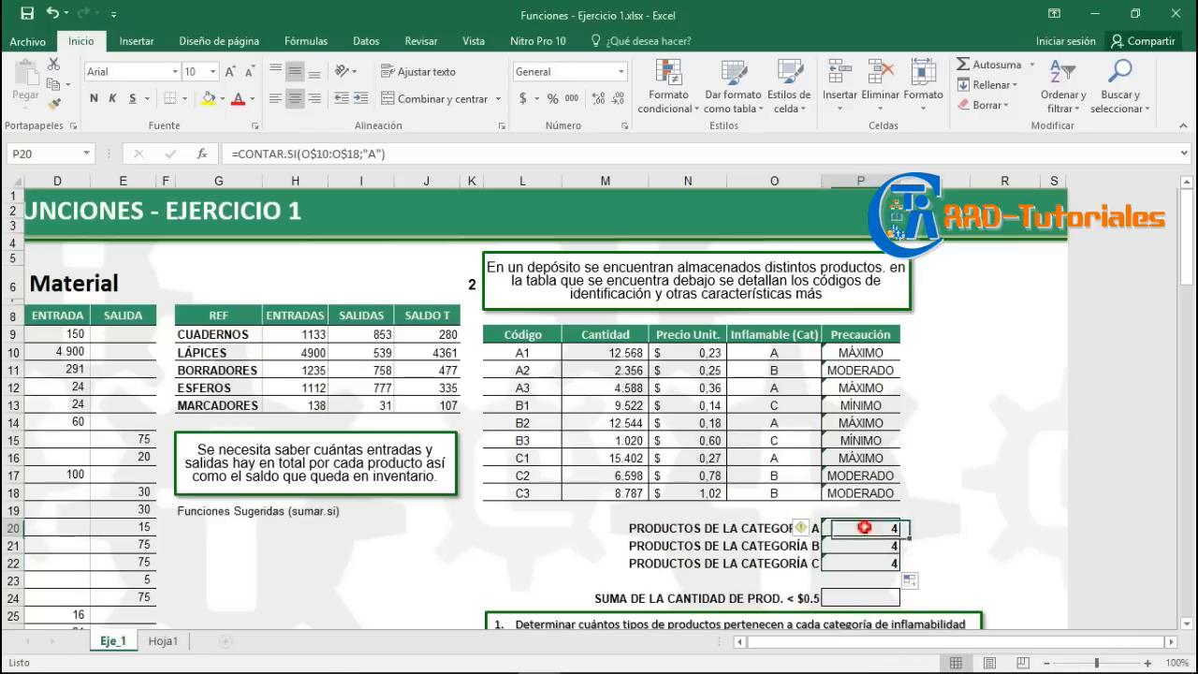
key(F2)
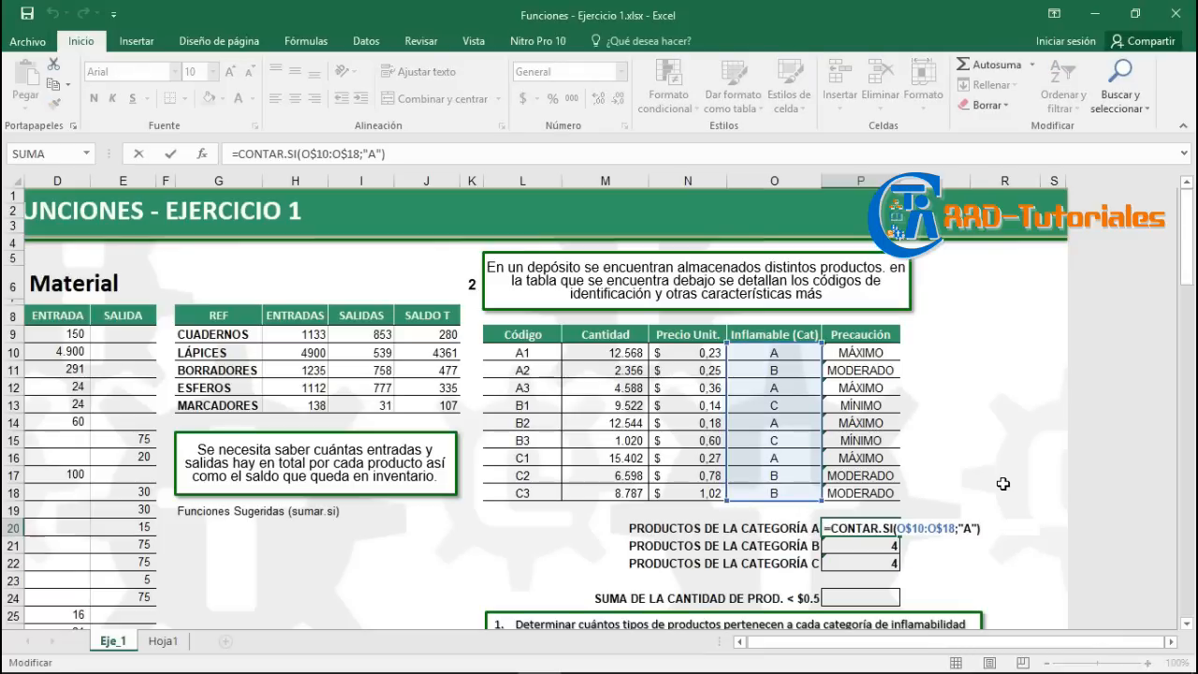
key(Return)
key(F2)
key(Return)
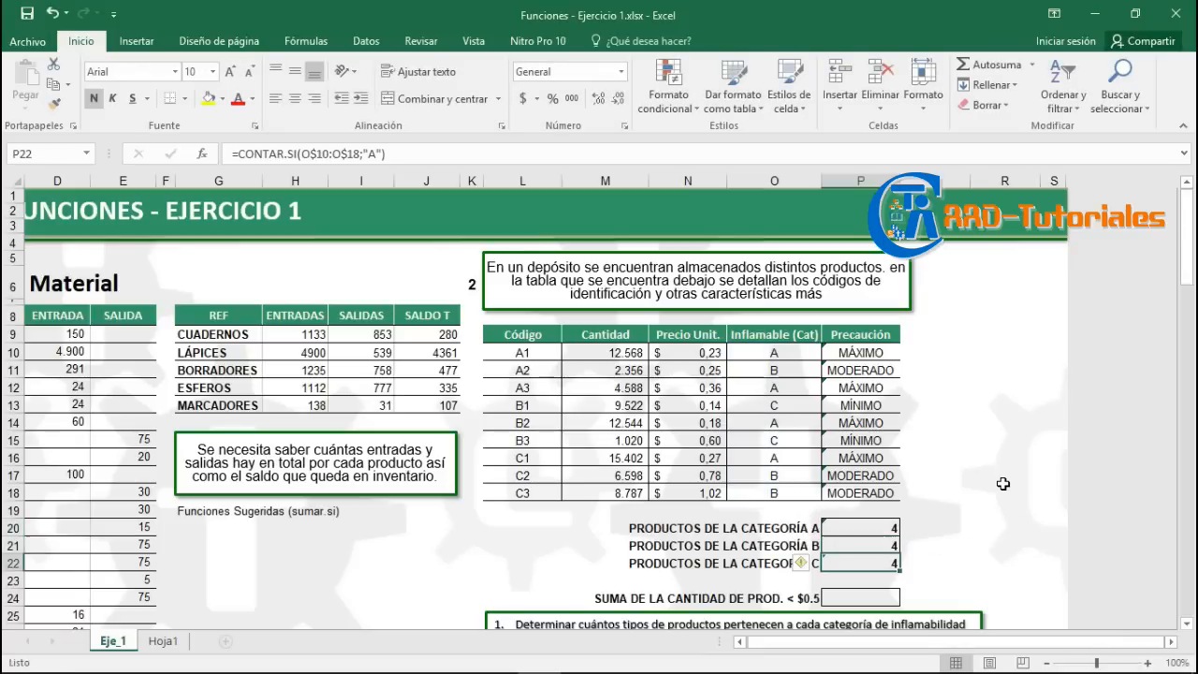
key(F2)
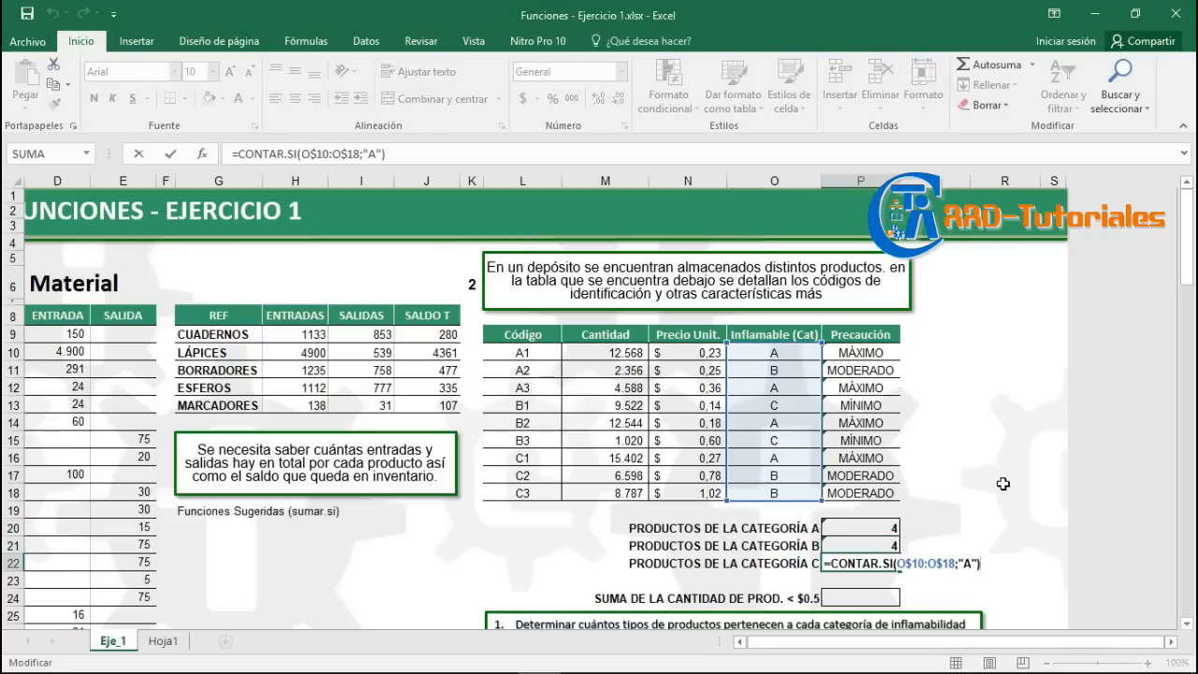
key(Return)
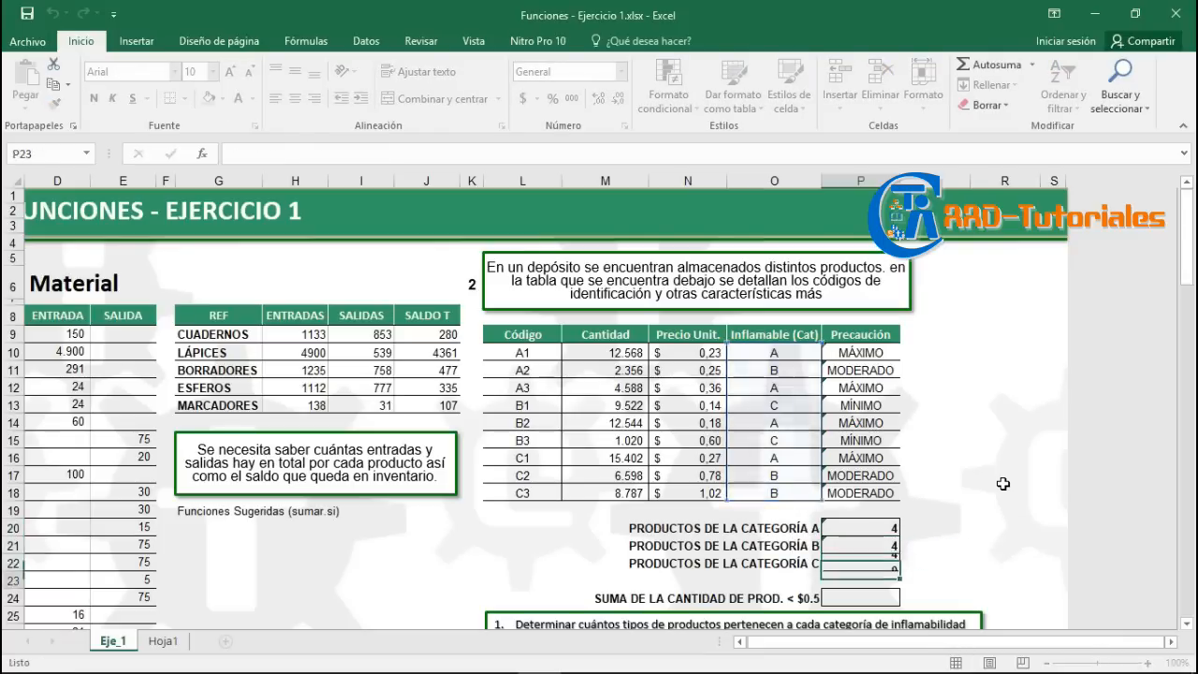
Change the criterion of the CONTAR.SI formula in P21 to "B".
key(Up)
key(Up)
key(F2)
key(Left)
key(Left)
key(BackSpace)
text(B)
key(Return)
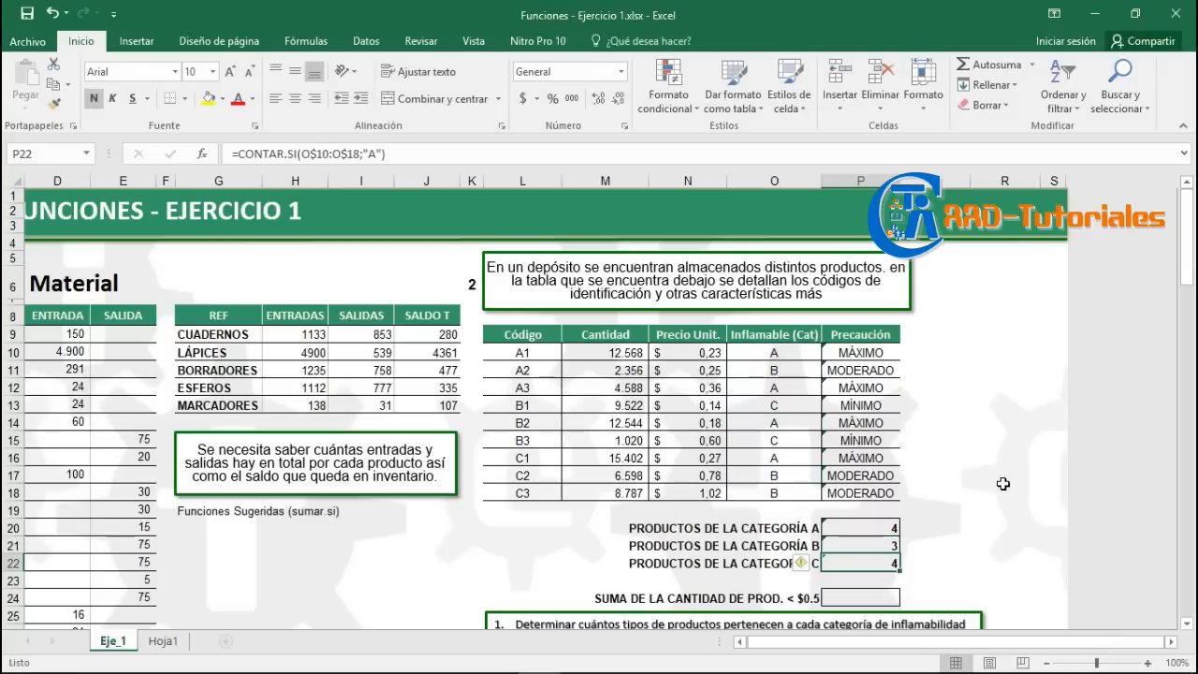
Enter the category letters A, B and C in Q20, Q21 and Q22, beside the category counts.
key(Right)
key(Up)
key(Up)
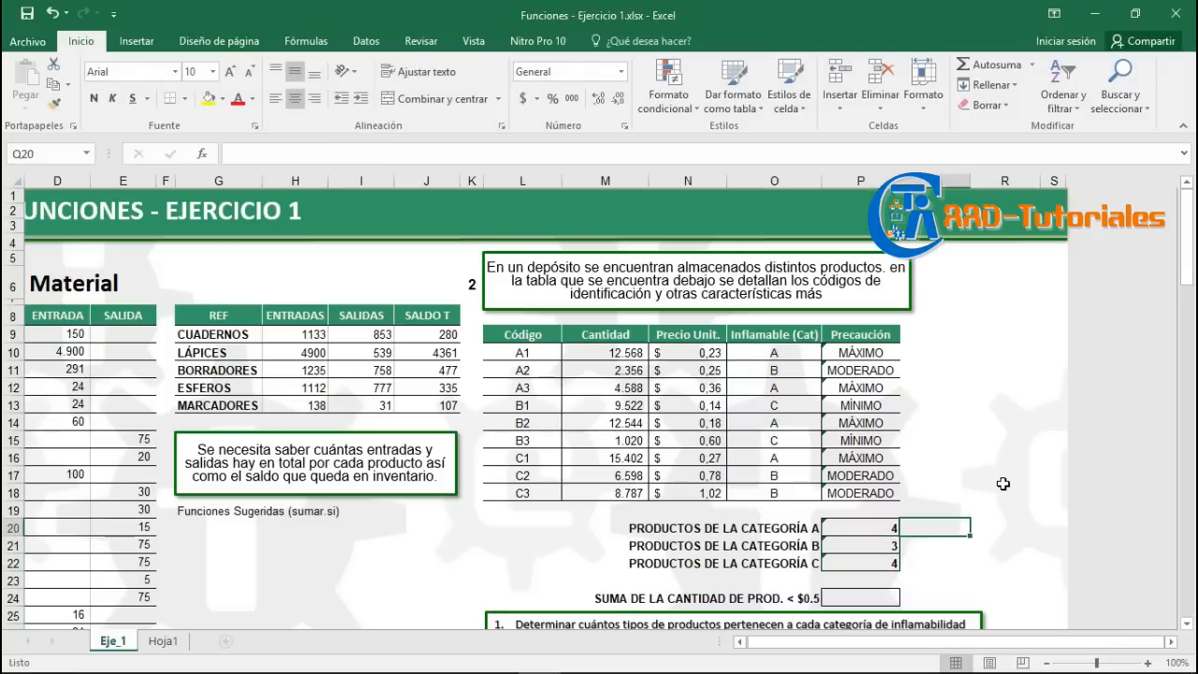
text(A)
key(Return)
text(B)
key(Return)
text(C)
key(Return)
Replace the "A" criterion of P20's CONTAR.SI formula with a reference to cell Q20.
key(Up)
key(Up)
key(Up)
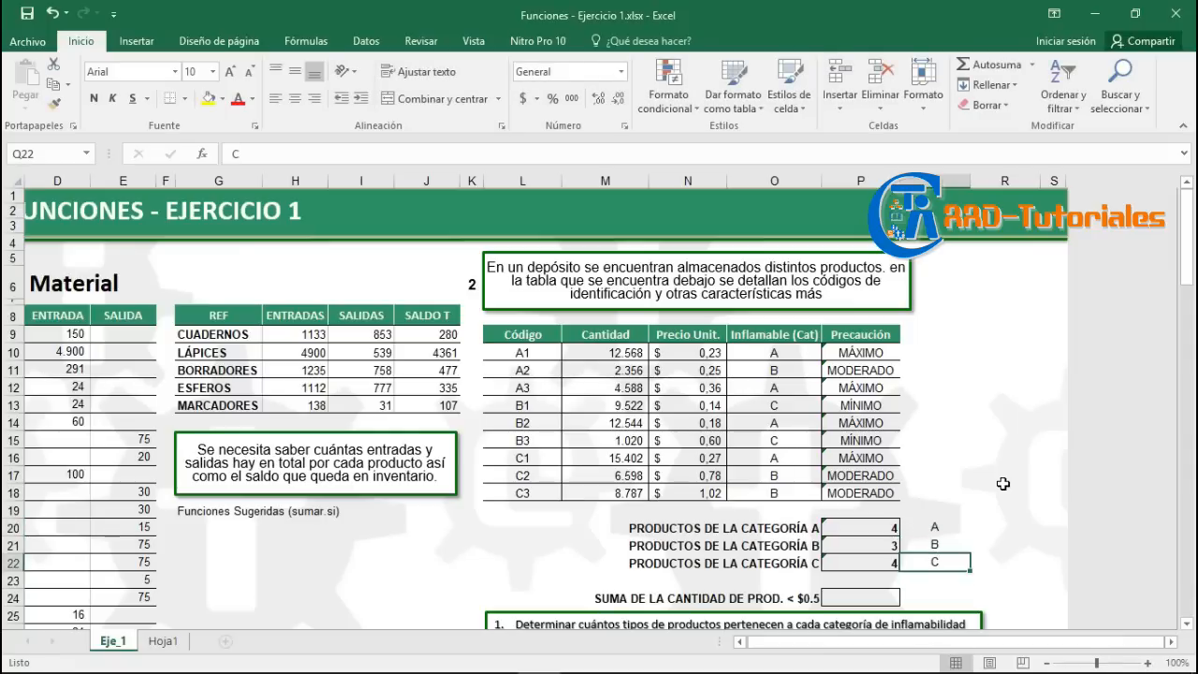
key(Left)
key(F2)
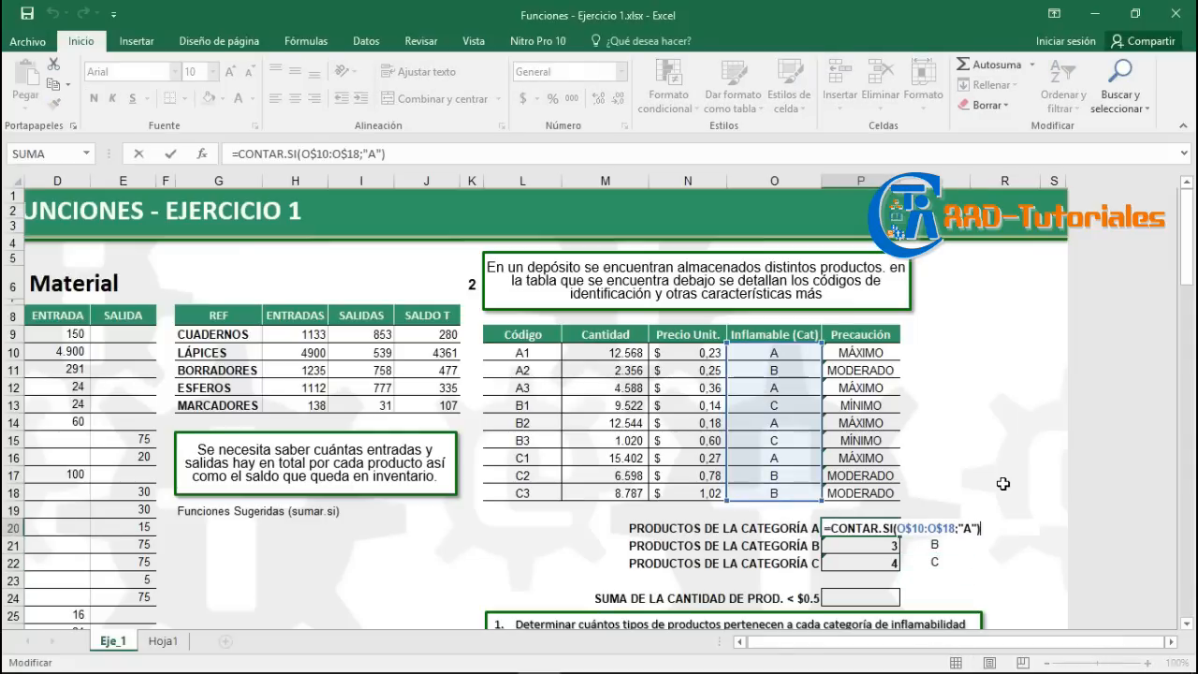
key(Left)
key(Left)
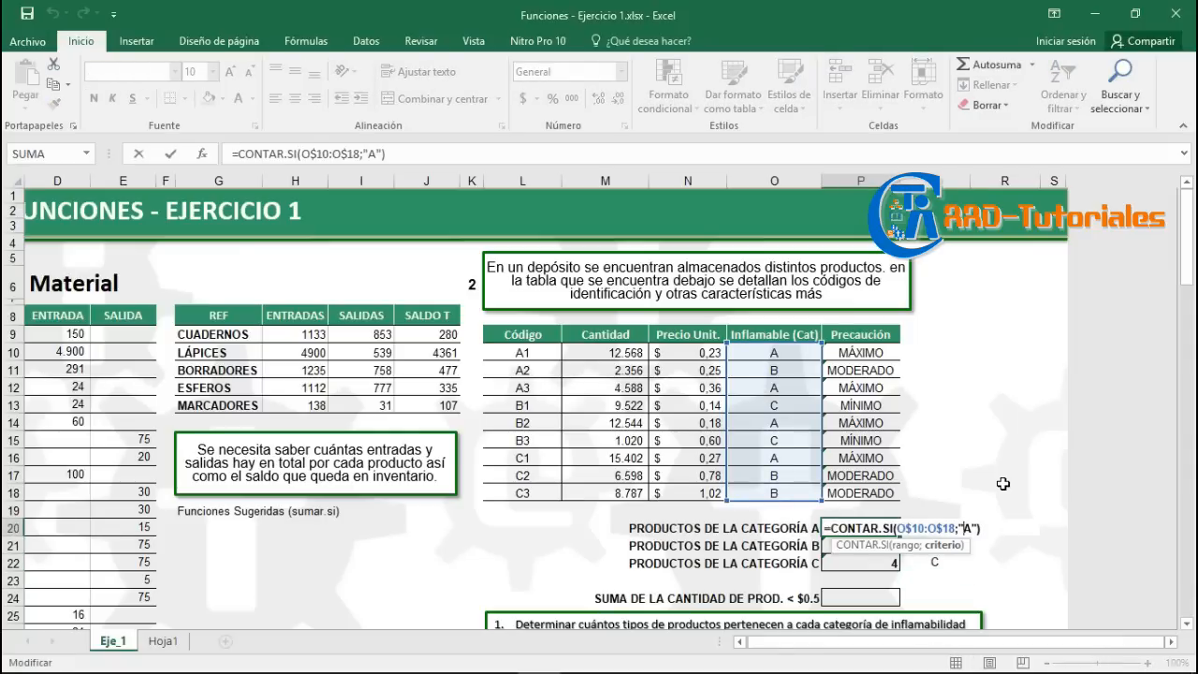
key(BackSpace)
key(Delete)
key(BackSpace)
text(Q20)
key(Return)
key(Up)
Fill the P20 formula down to P21 and P22, and review the formula in P20.
drag(899, 527, 900, 567)
click(980, 583)
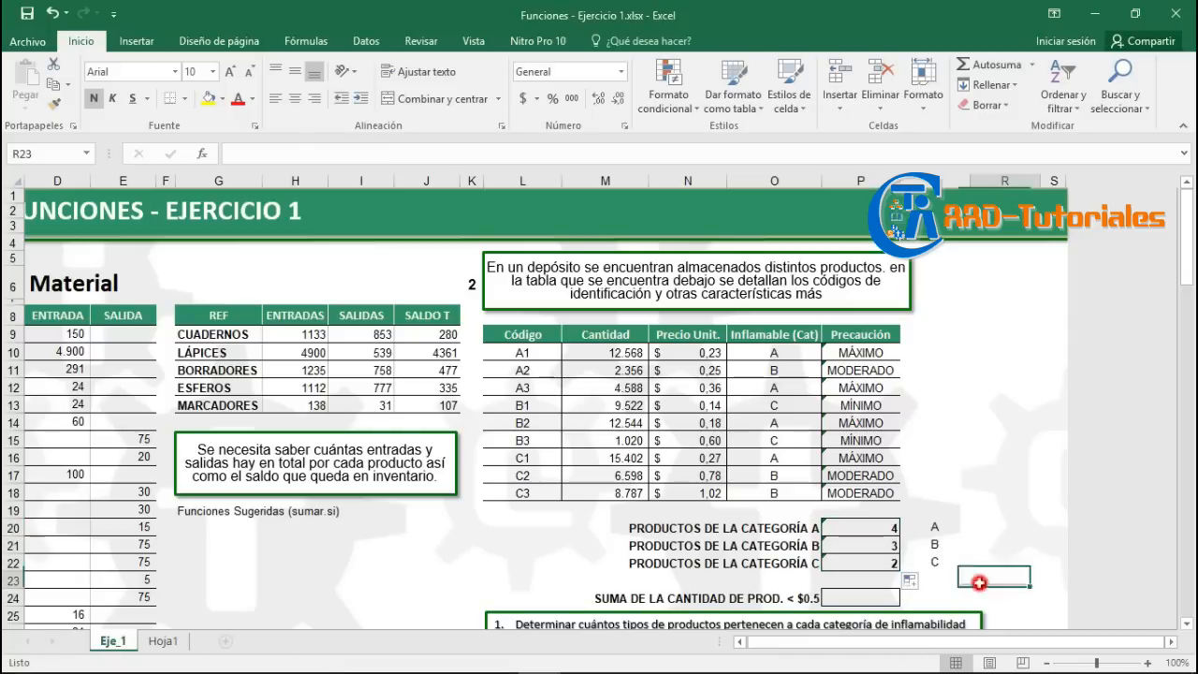
click(881, 528)
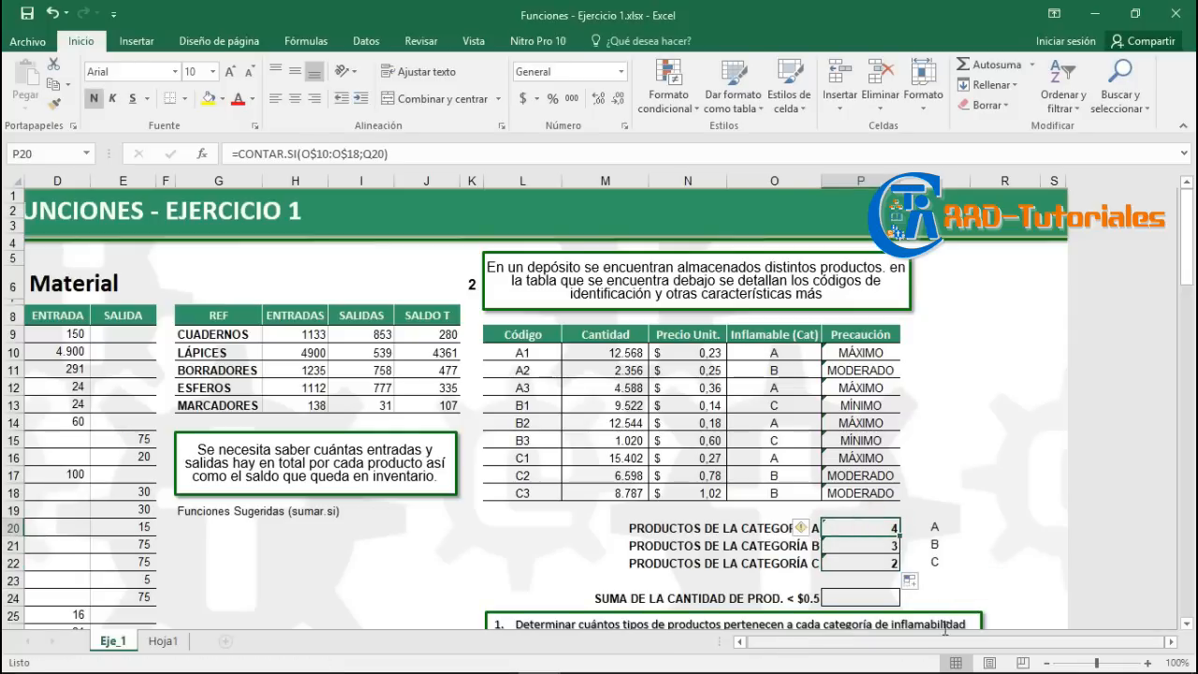
Begin a conditional sum formula in P24 with range N10:N18 and criterion "<0,5".
scroll(880, 565, down, 1)
click(863, 554)
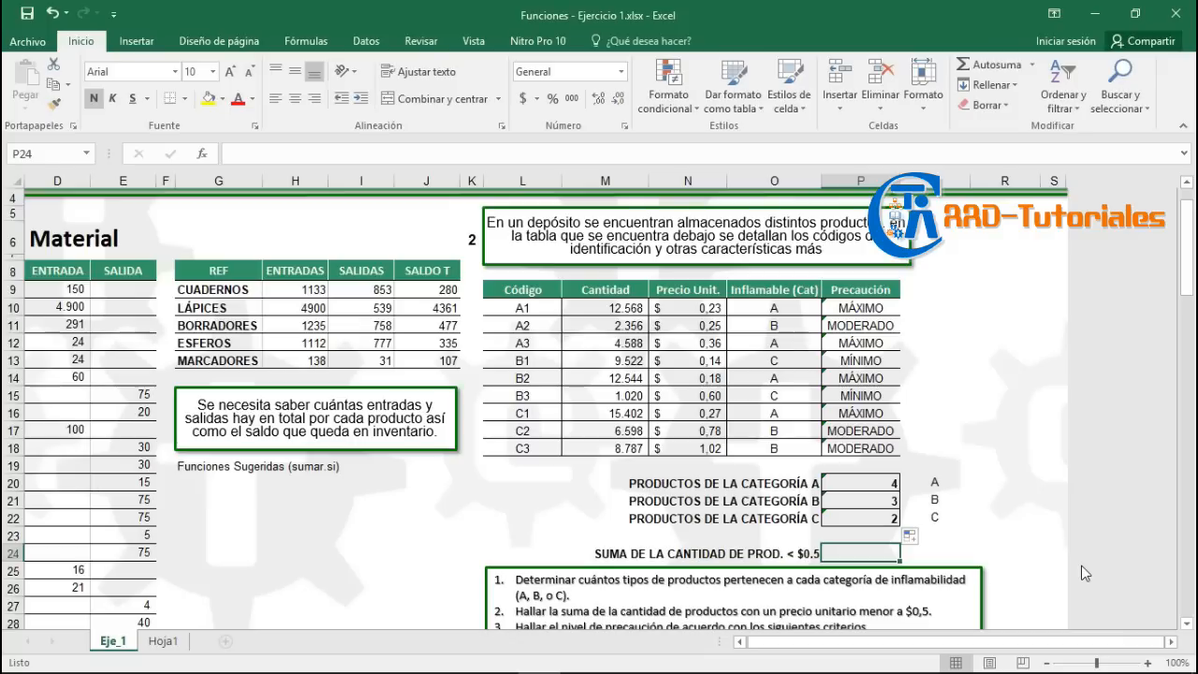
text(=SUMAR)
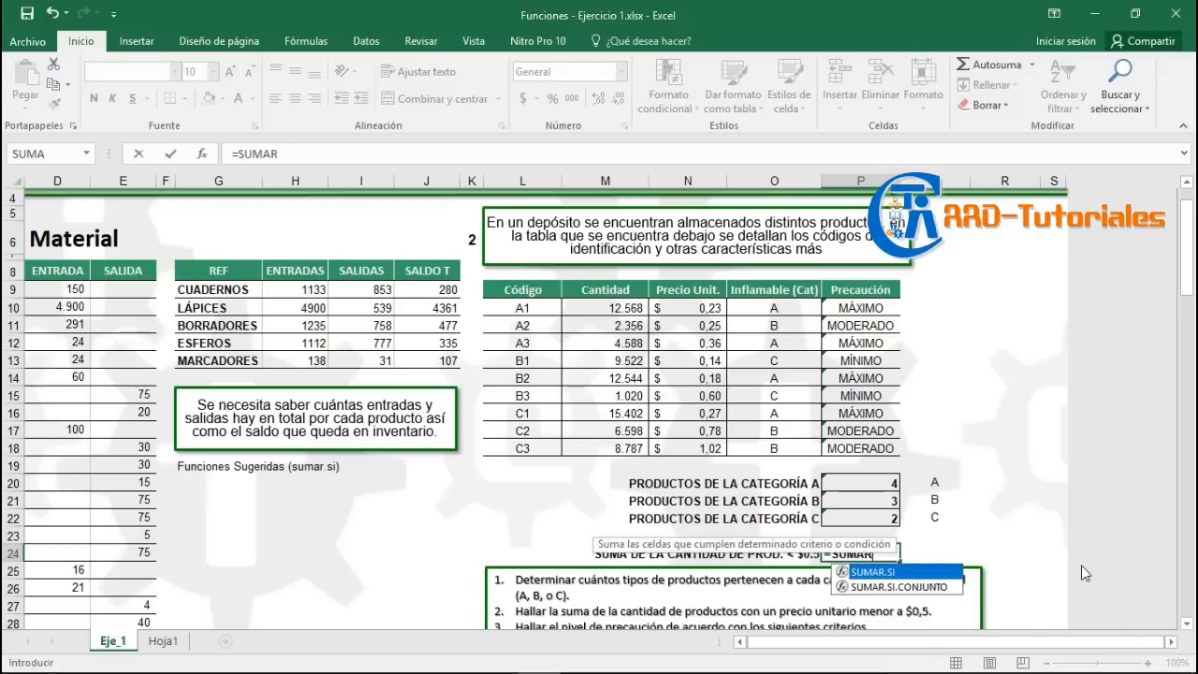
text(ÑSI()
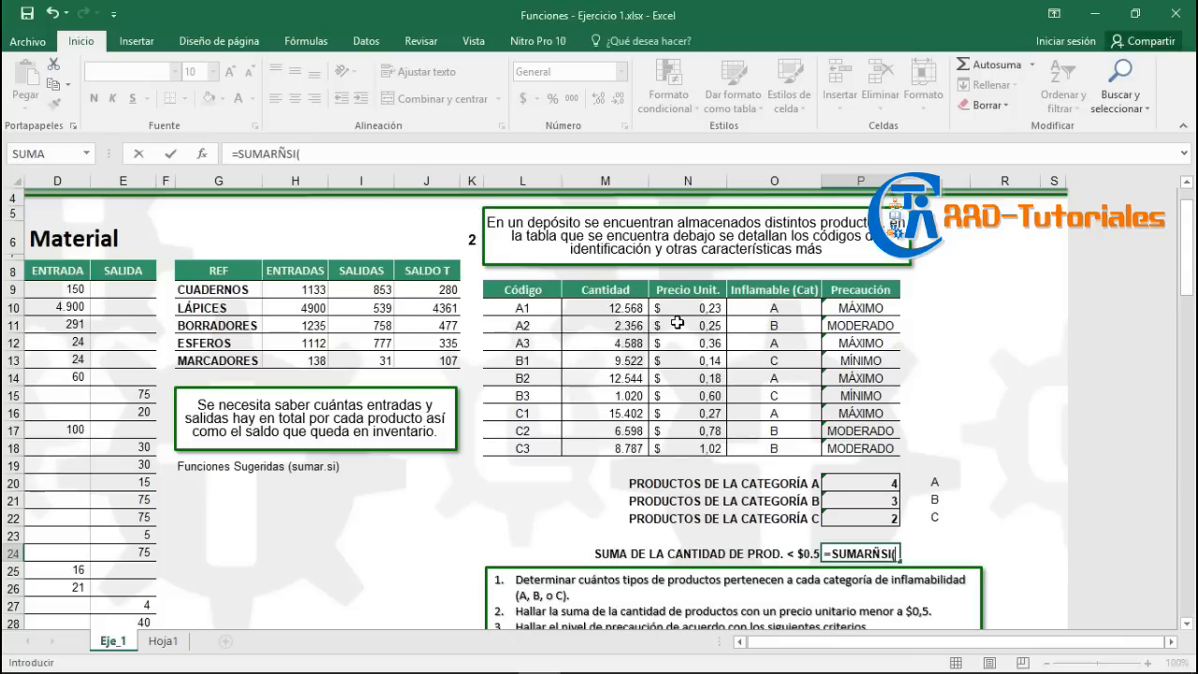
drag(694, 312, 720, 449)
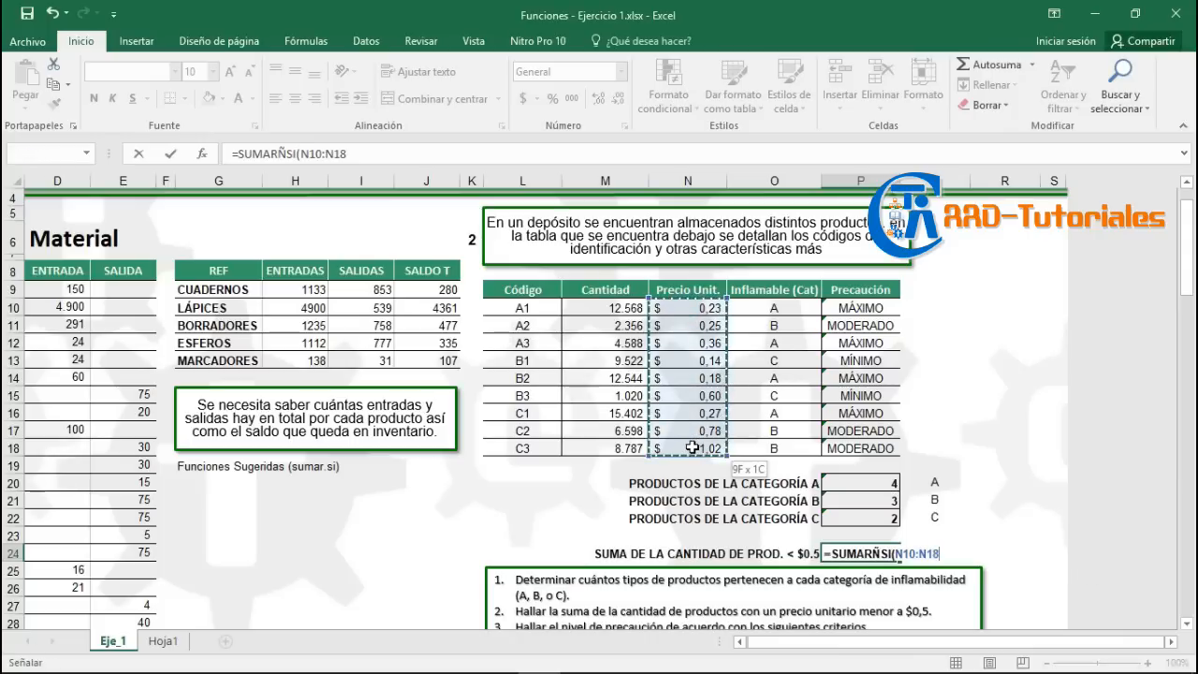
text(;)
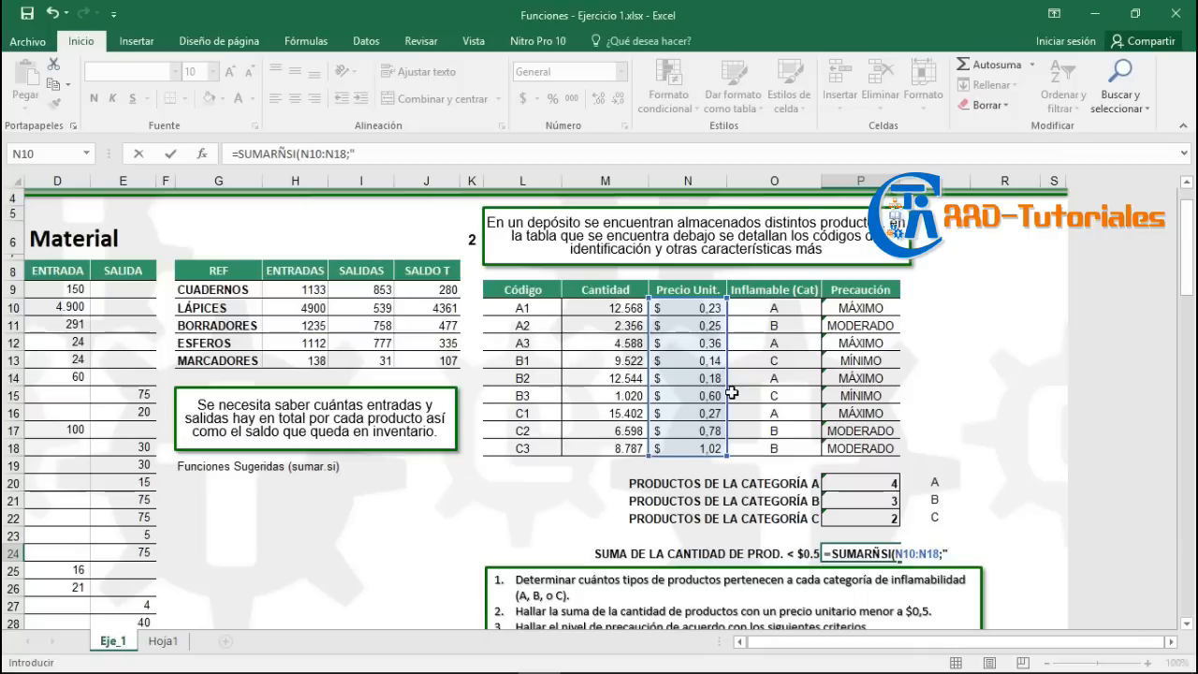
text(<0,5";)
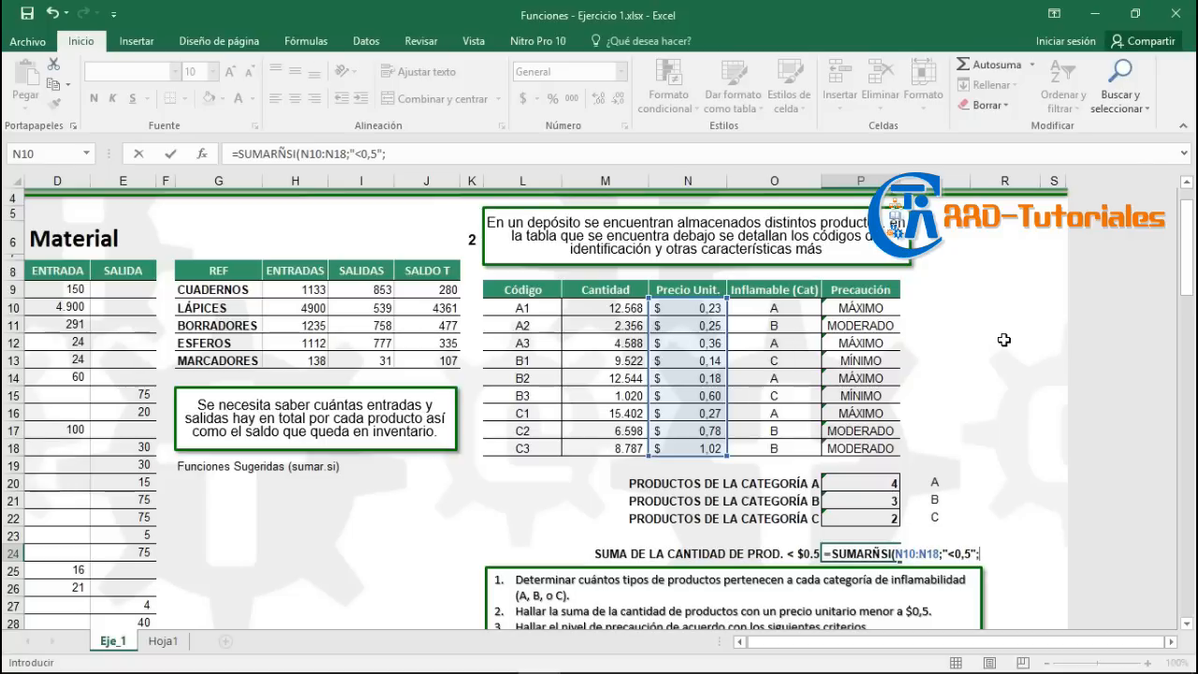
Correct the function name in P24 to SUMAR.SI and complete the formula with the sum range M10:M18.
click(890, 553)
key(BackSpace)
text(.)
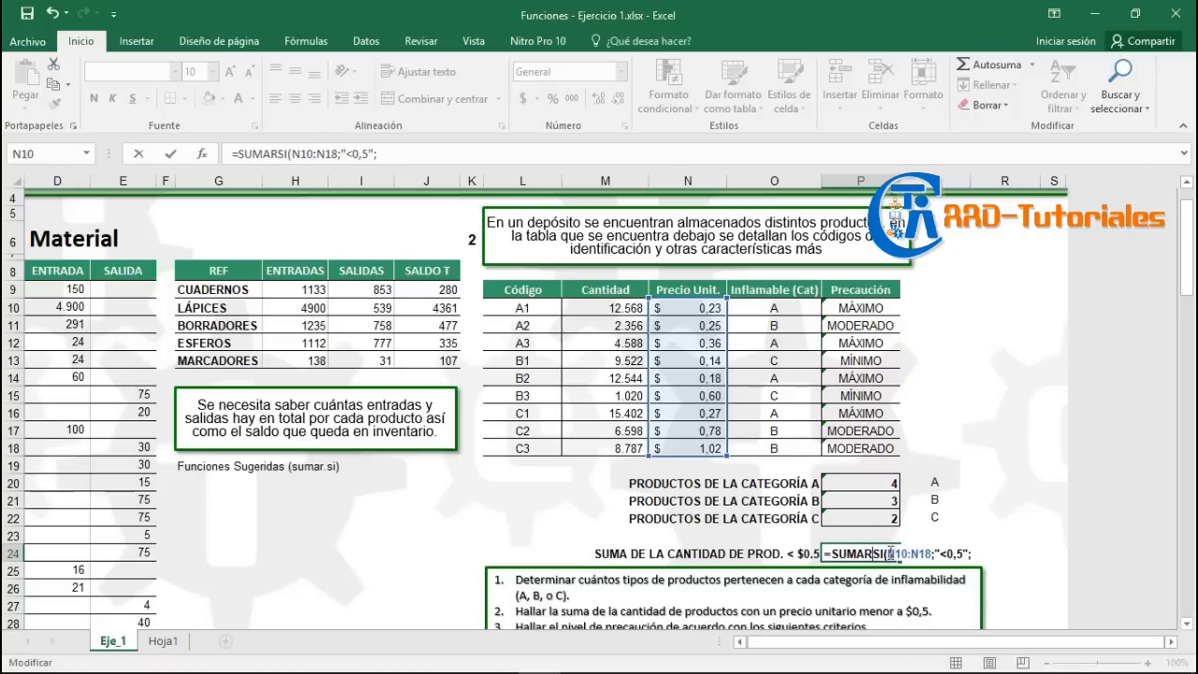
click(980, 553)
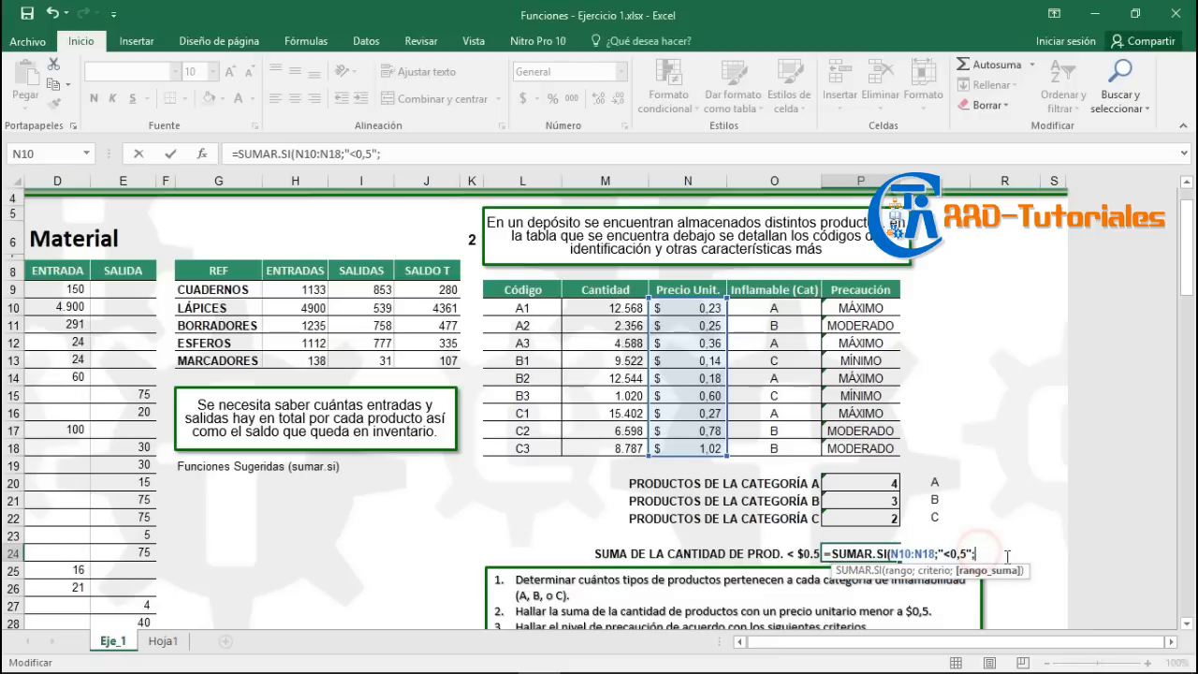
drag(626, 308, 624, 450)
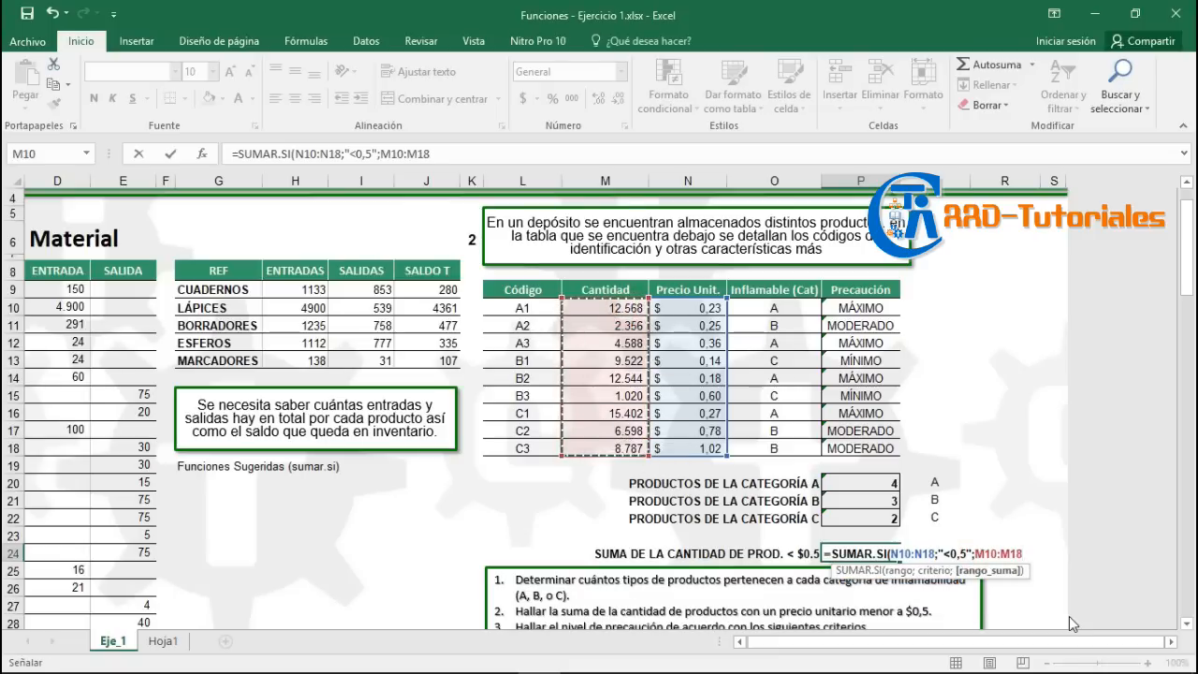
text())
key(Return)
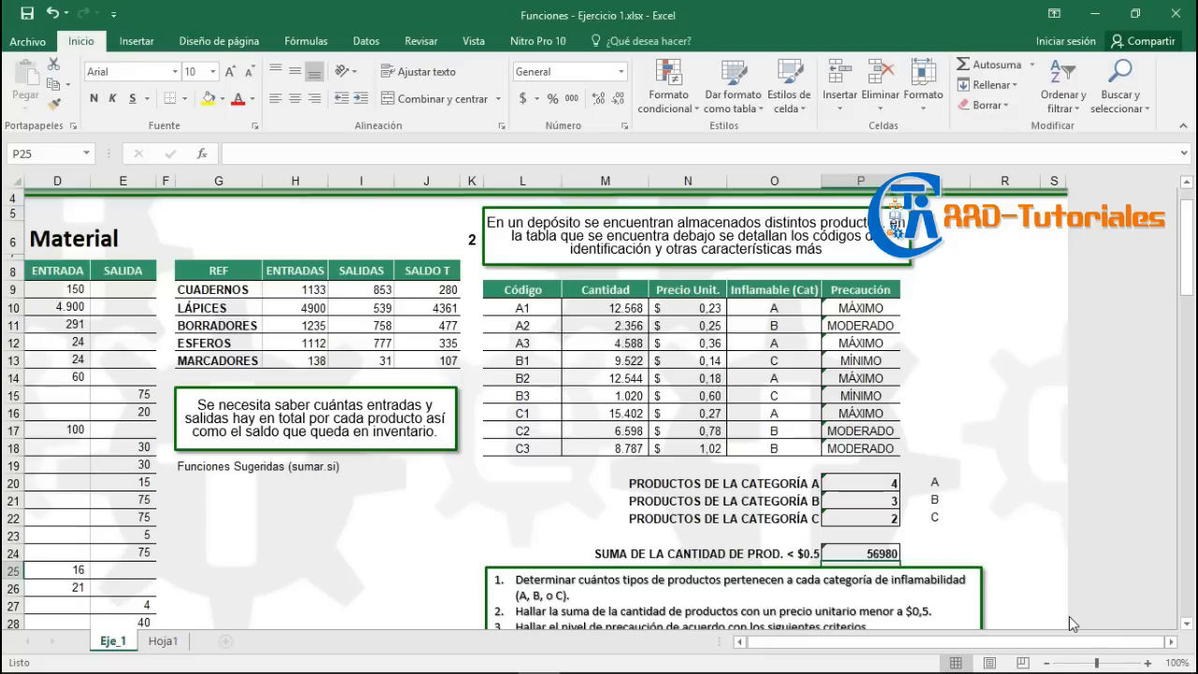
Try a decimal point in the criterion of P24's SUMAR.SI formula, making it "<0.5".
key(Up)
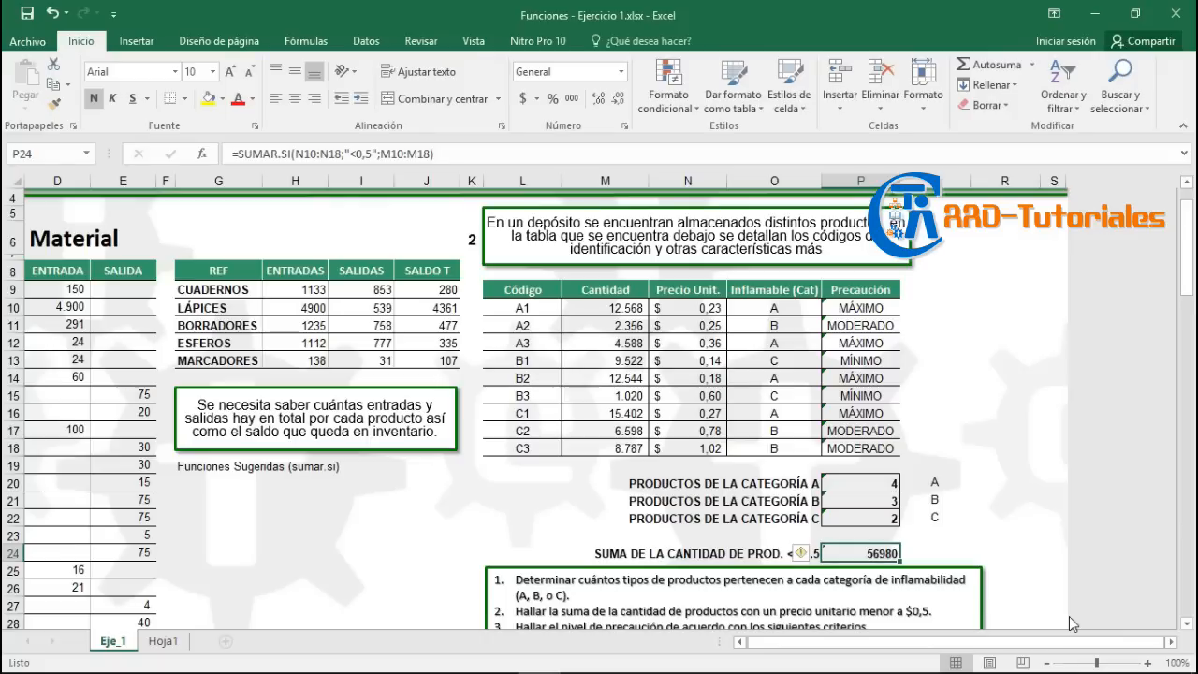
key(F2)
key(Left)
key(Left)
key(Left)
key(Left)
key(Left)
key(Left)
key(Left)
key(Left)
key(Left)
key(Left)
key(Left)
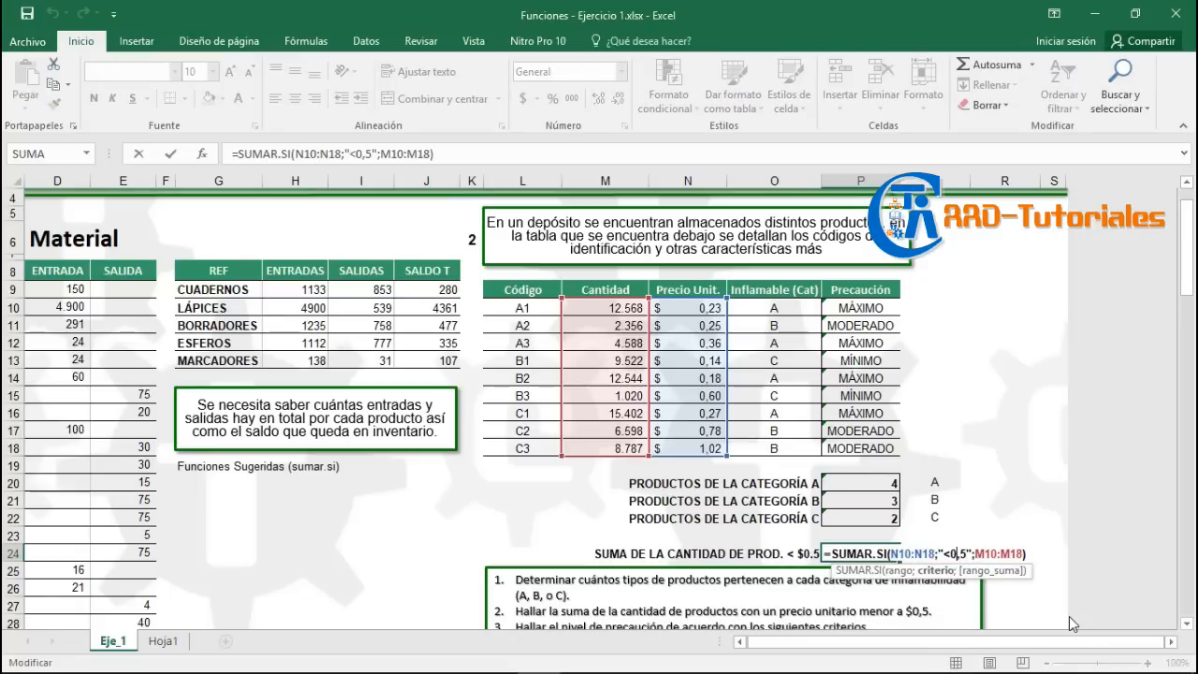
key(BackSpace)
text(.)
key(ctrl+Return)
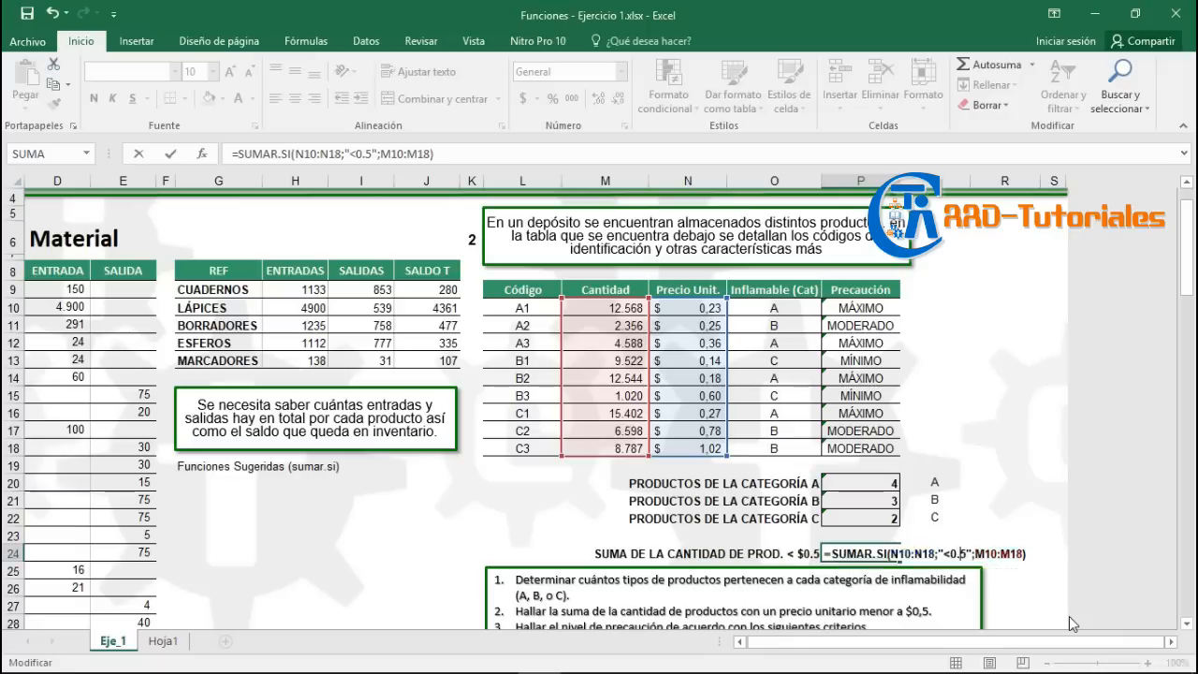
Restore the decimal comma in the criterion of P24's SUMAR.SI formula, making it "<0,5".
key(F2)
key(Left)
key(Left)
key(Left)
key(Left)
key(Left)
key(Left)
key(Left)
key(Left)
key(Left)
key(Left)
key(Left)
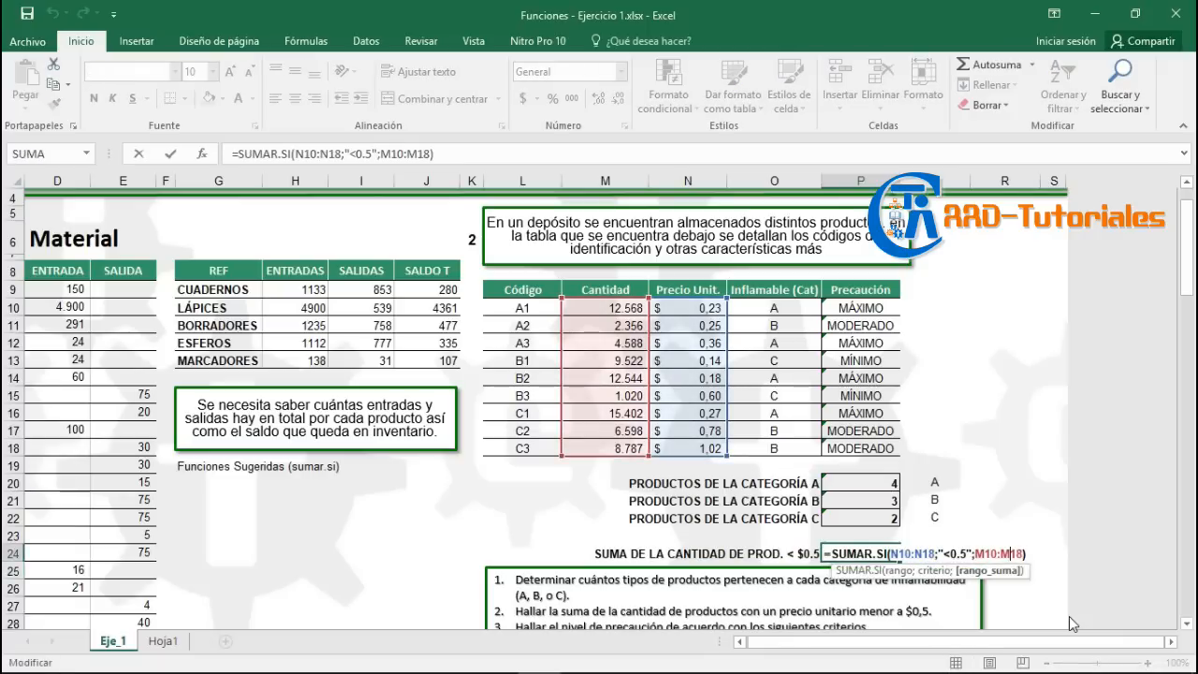
key(BackSpace)
text(,)
key(Return)
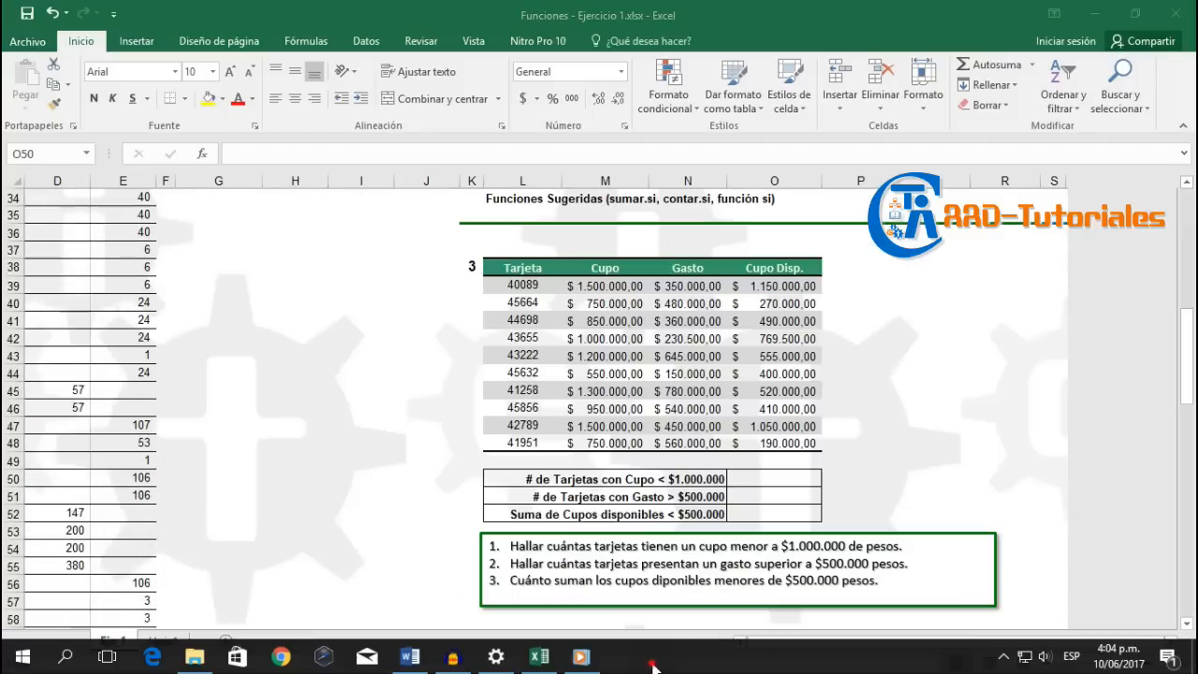
In exercise 3, count the cards with Cupo below $1.000.000 in O50 with =CONTAR.SI(M39:M48;"<1000000").
click(794, 480)
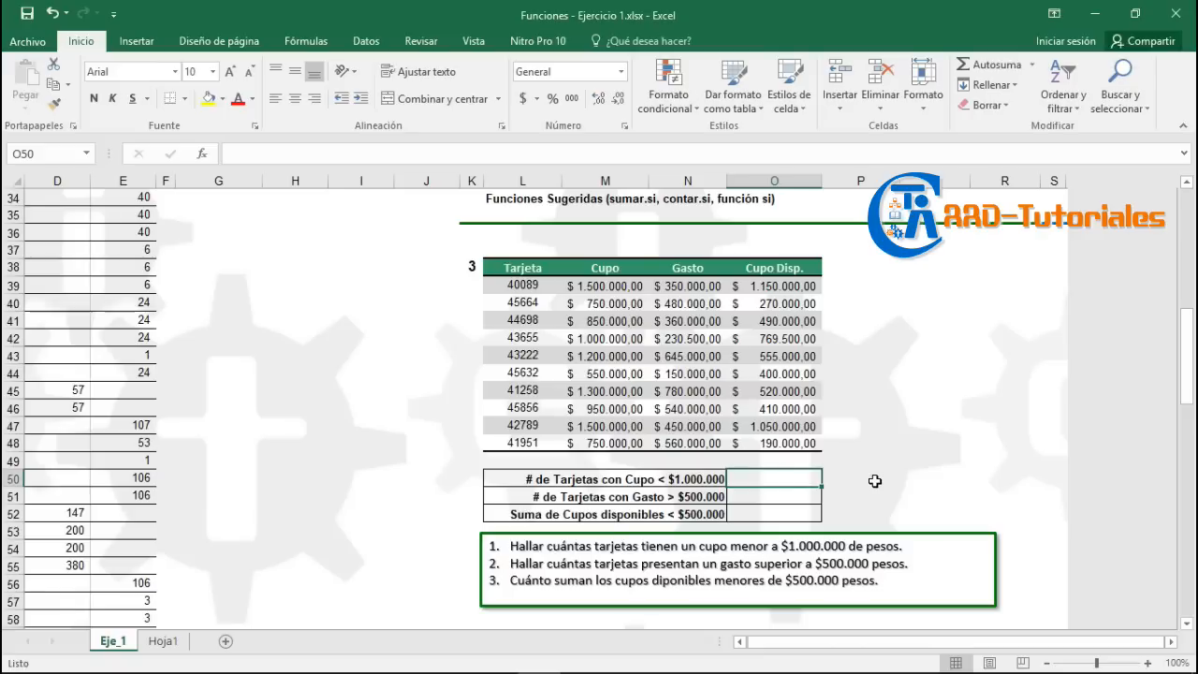
text(=)
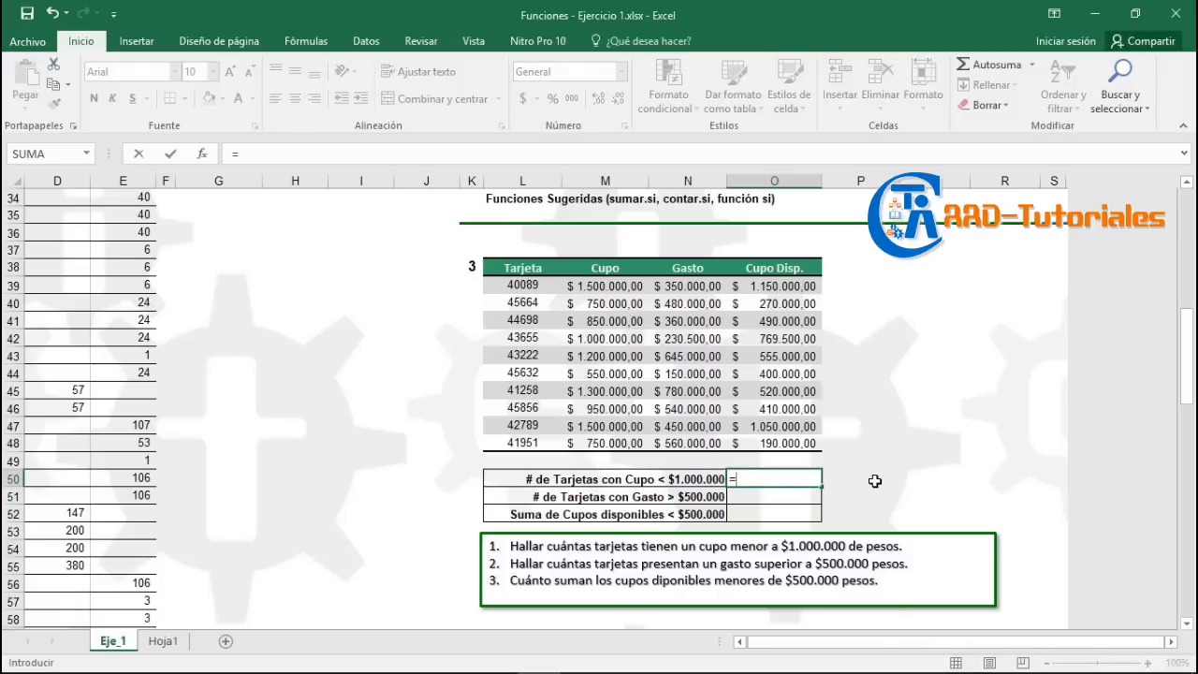
text(CONTAR.SI()
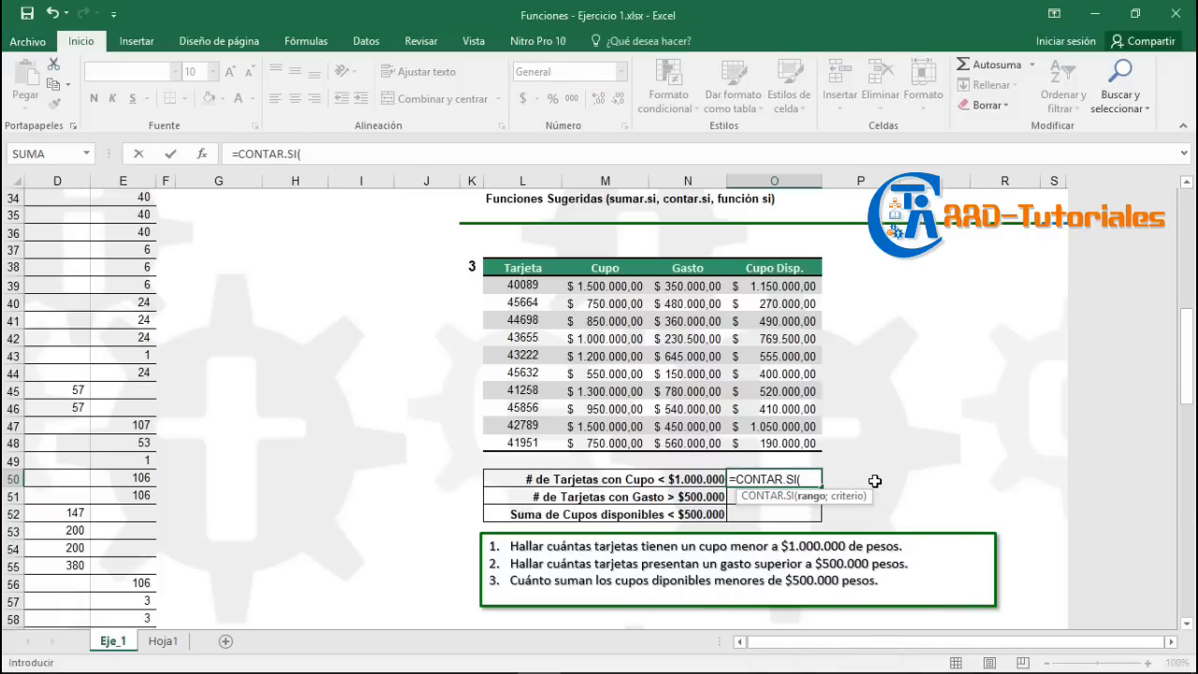
drag(621, 284, 607, 441)
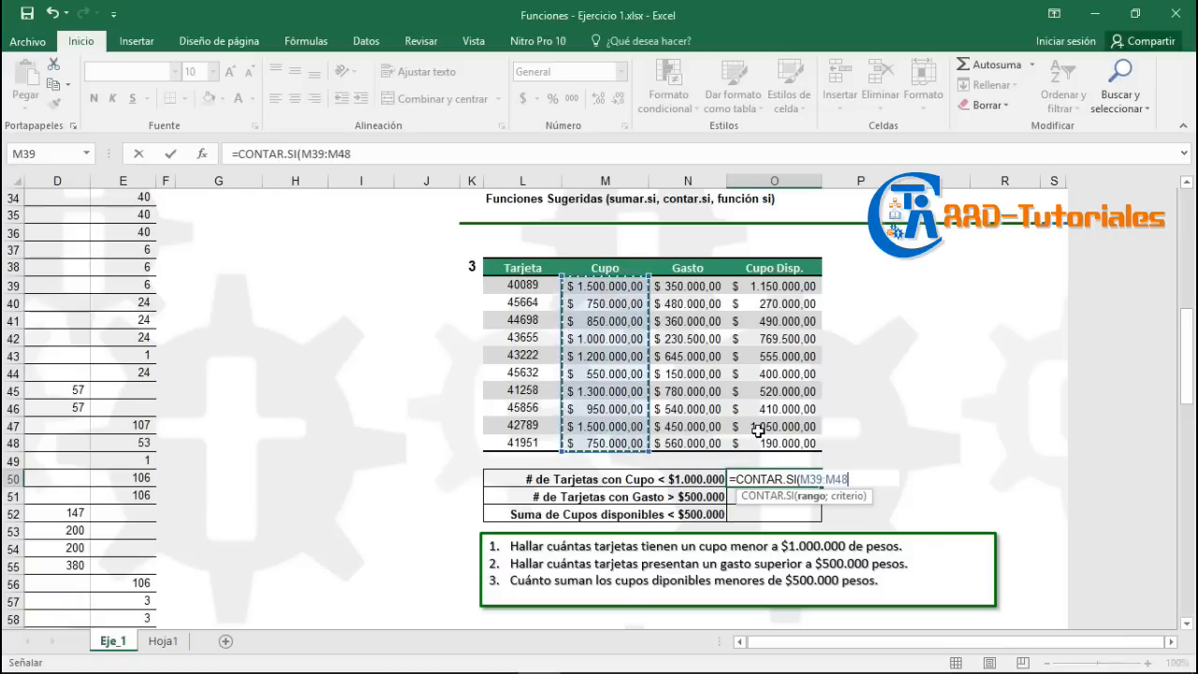
text(;)
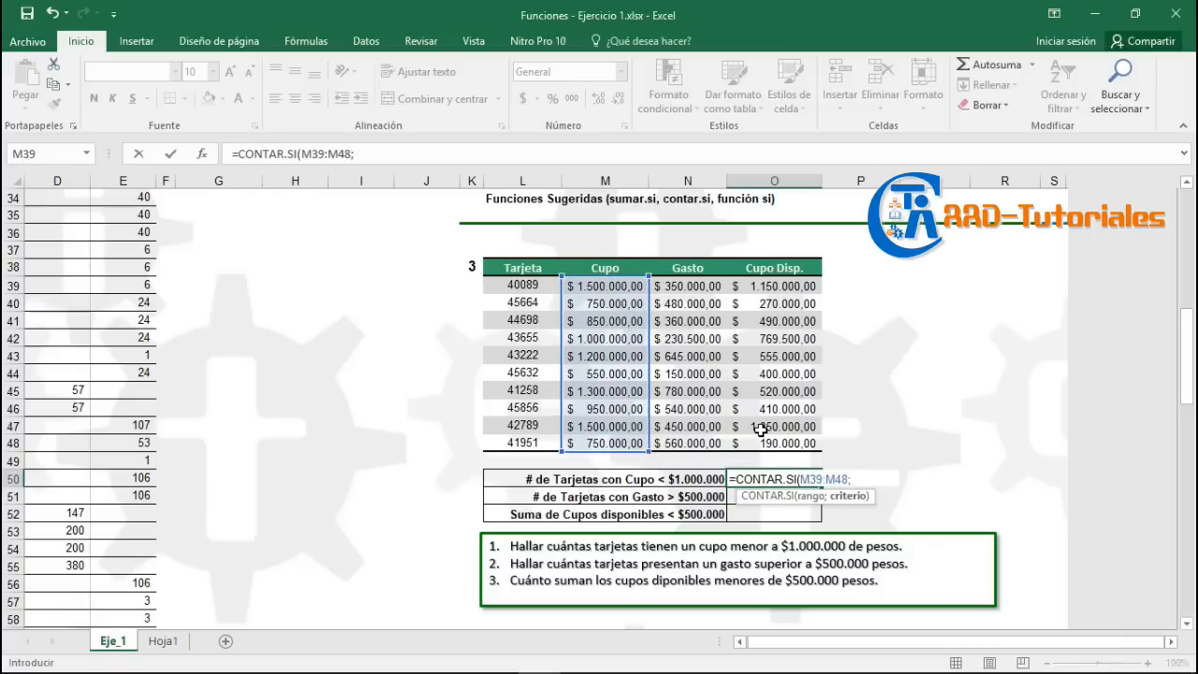
text("<1000000")
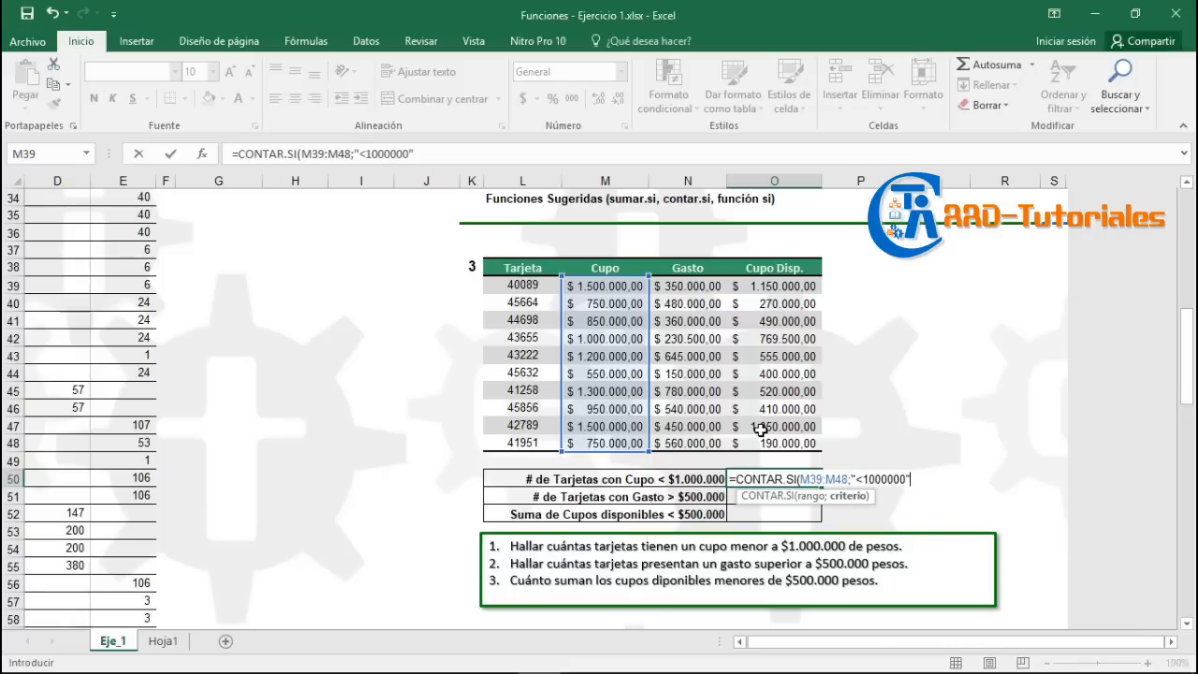
text())
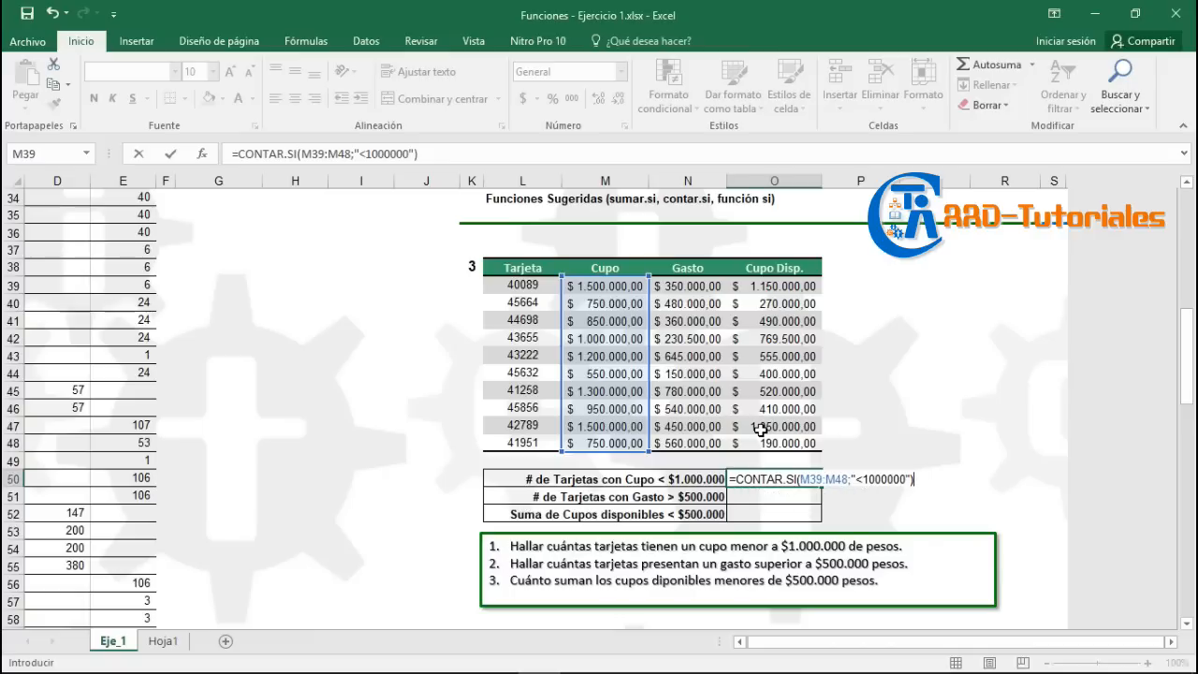
key(Return)
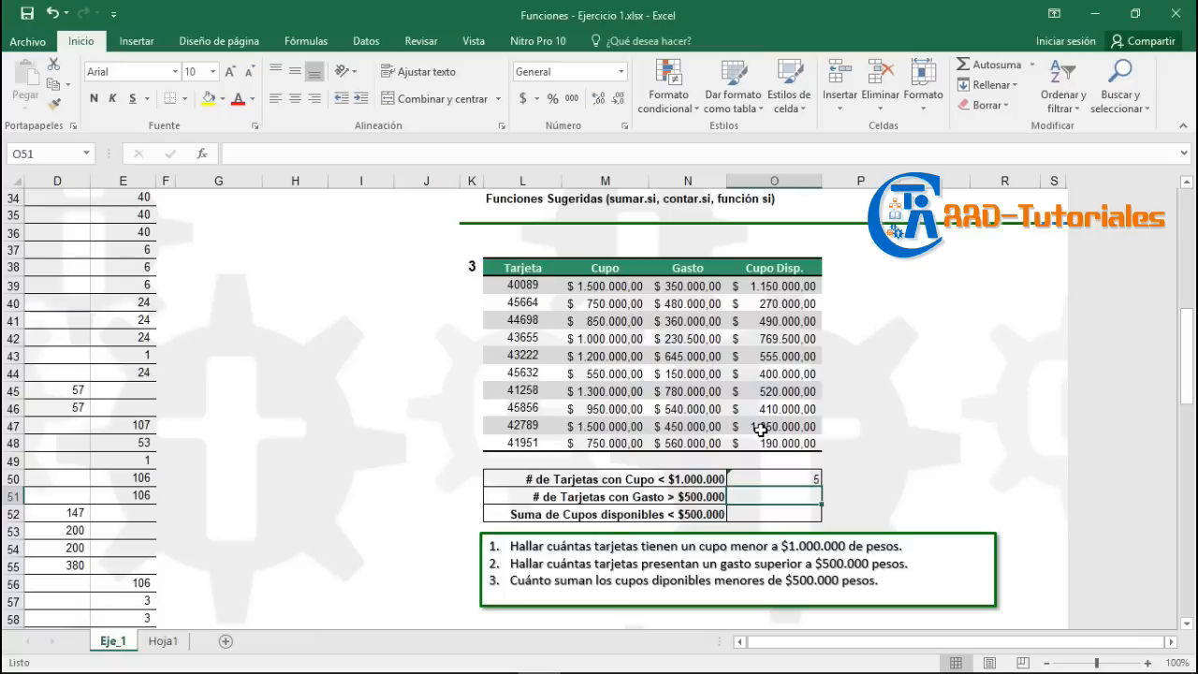
In exercise 3, count the cards with Gasto above $500.000 in O51 with =CONTAR.SI(N39:N48;">500000").
text(=CONTAR)
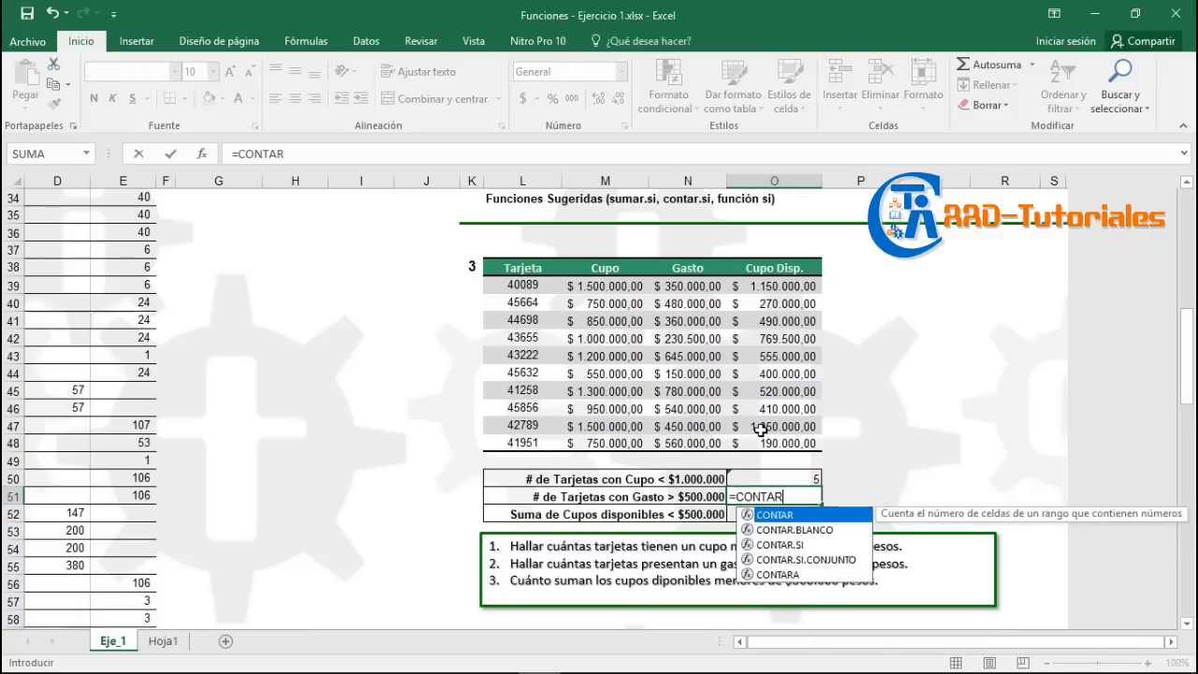
text(.SI)
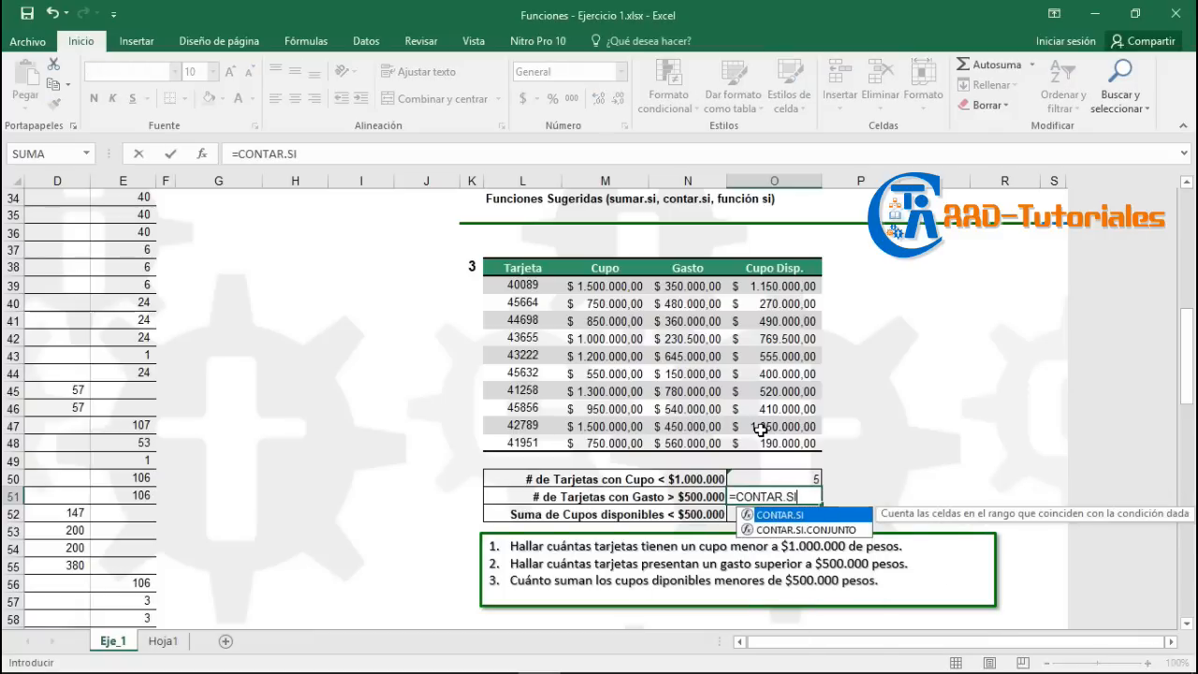
text(()
drag(684, 286, 686, 443)
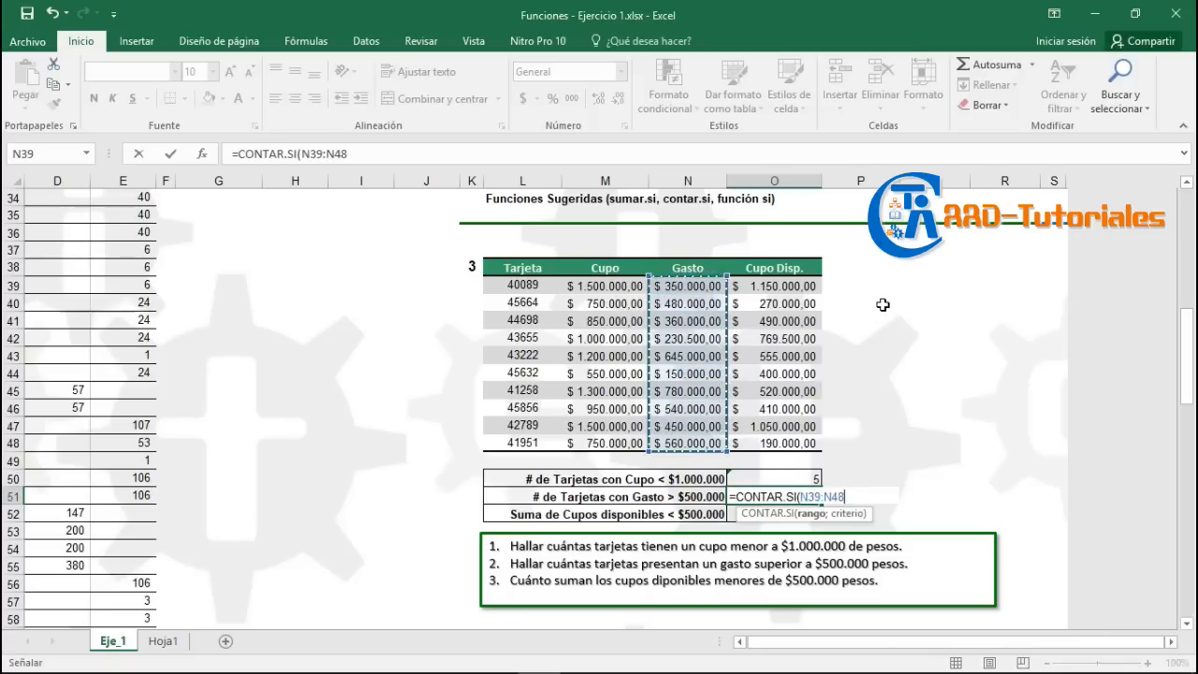
text(;)
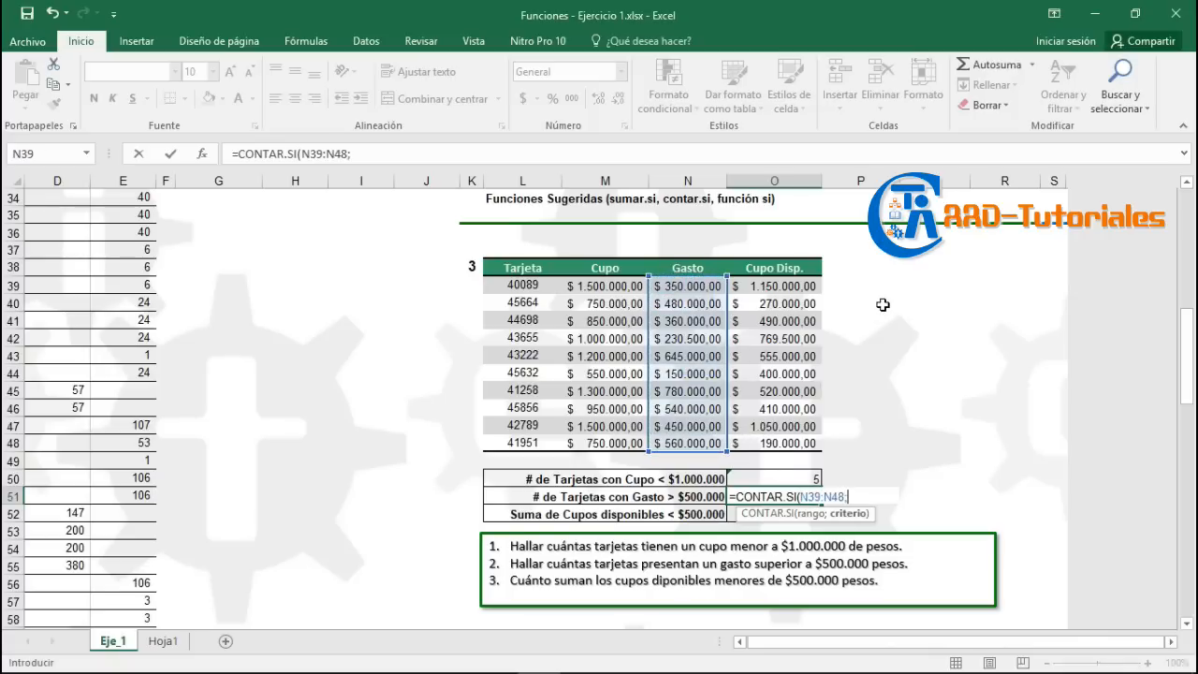
text(">500000")
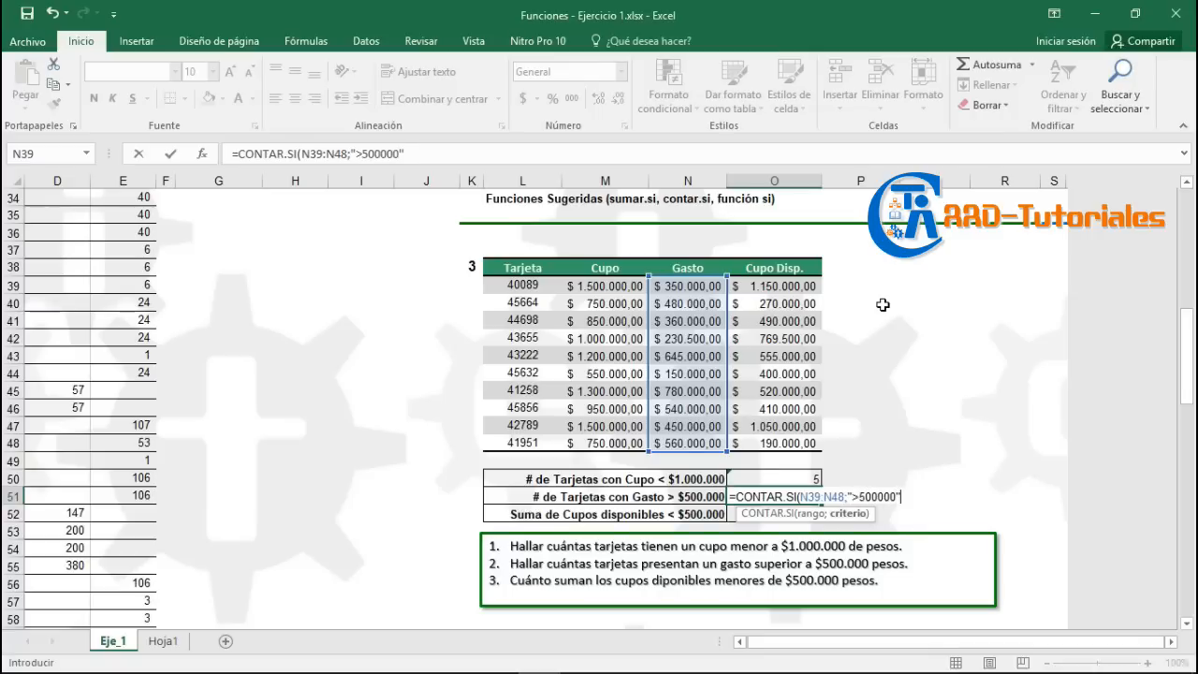
text())
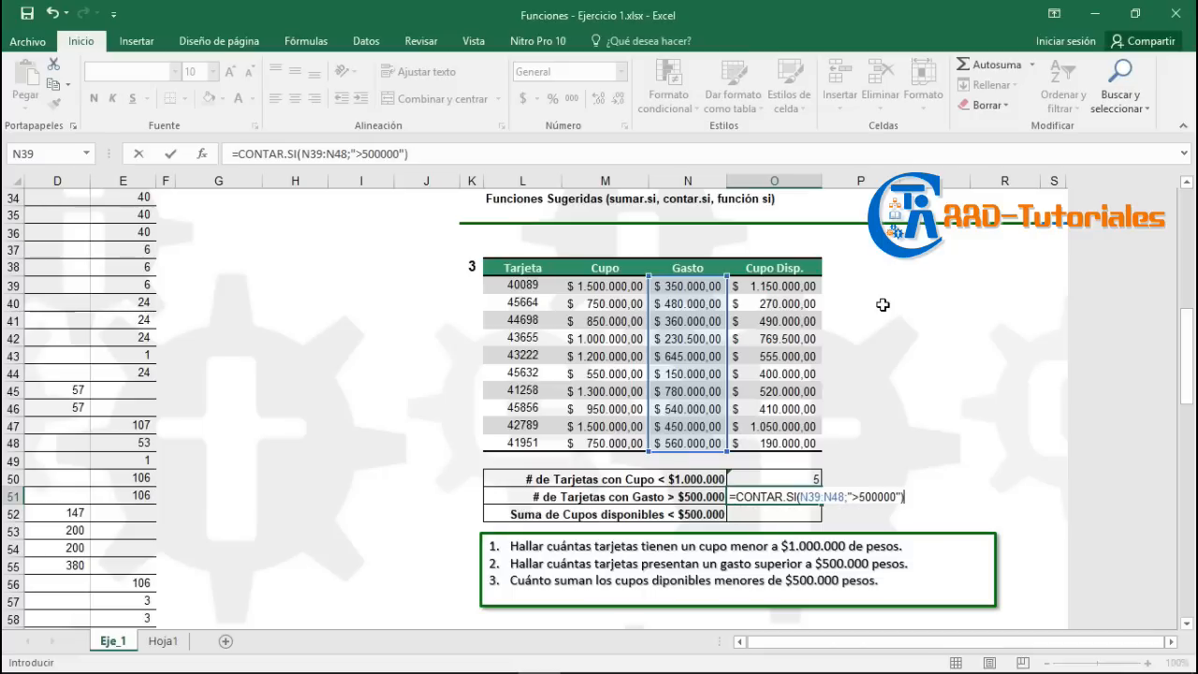
key(Return)
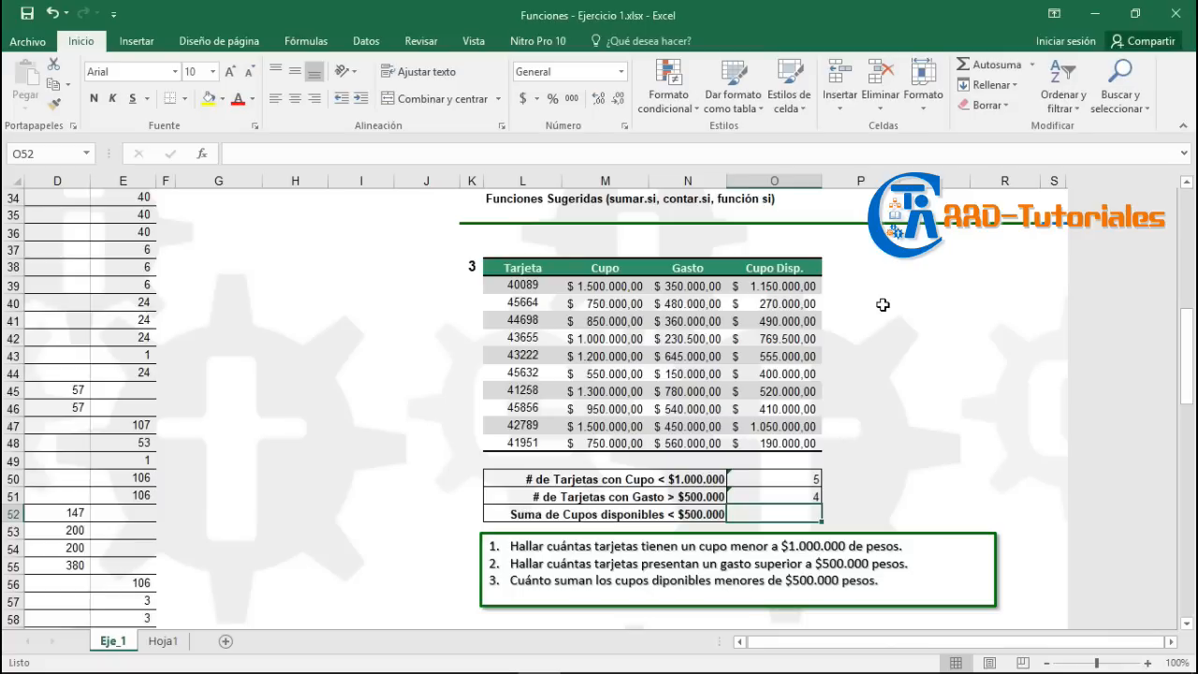
Sum the available limits (Cupo Disp.) below $500.000 in O52 with =SUMAR.SI(O39:O48;"<500000").
text(=)
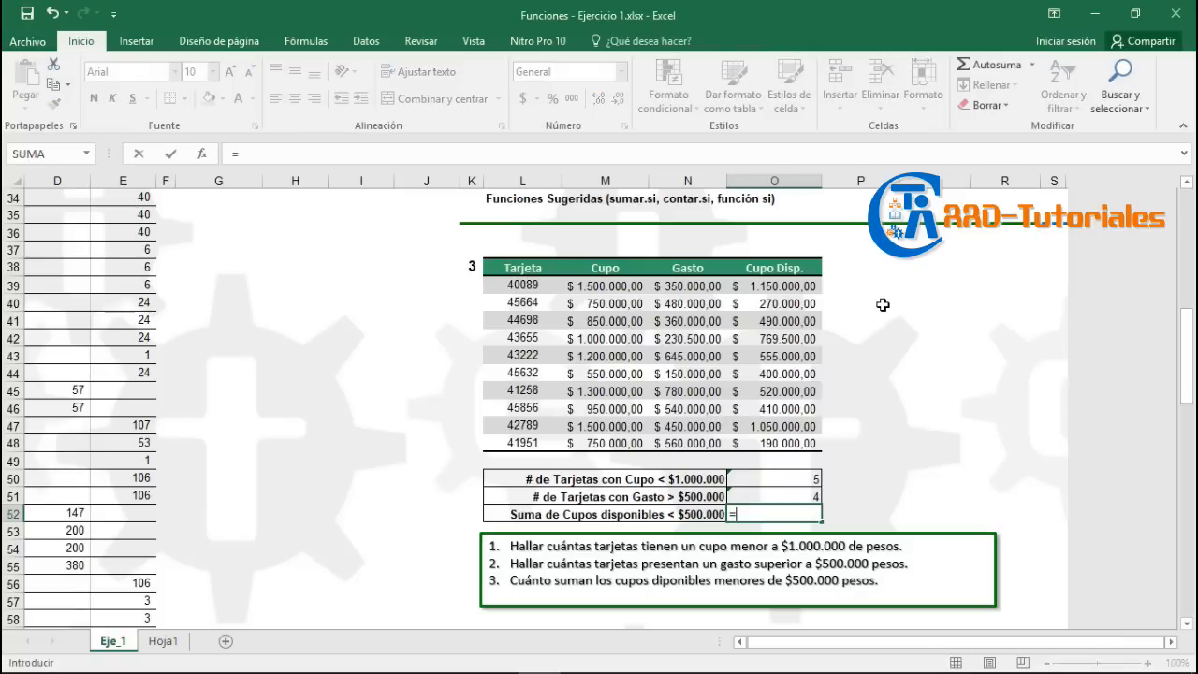
text(SUMAR.S)
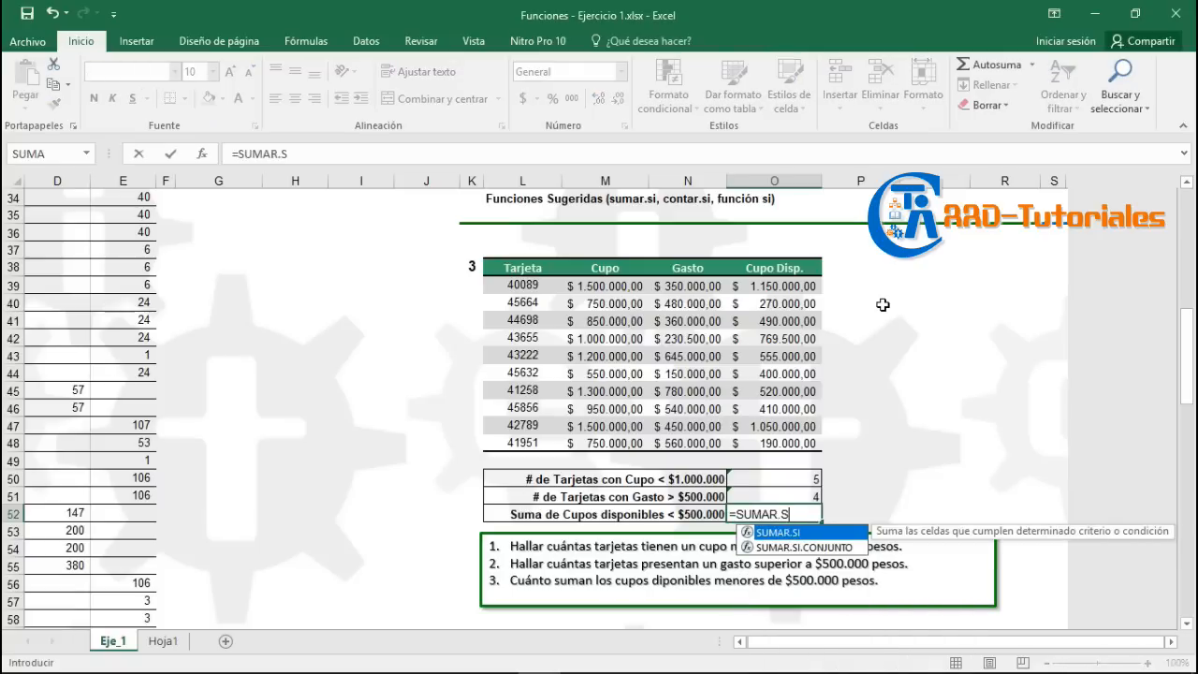
text(I()
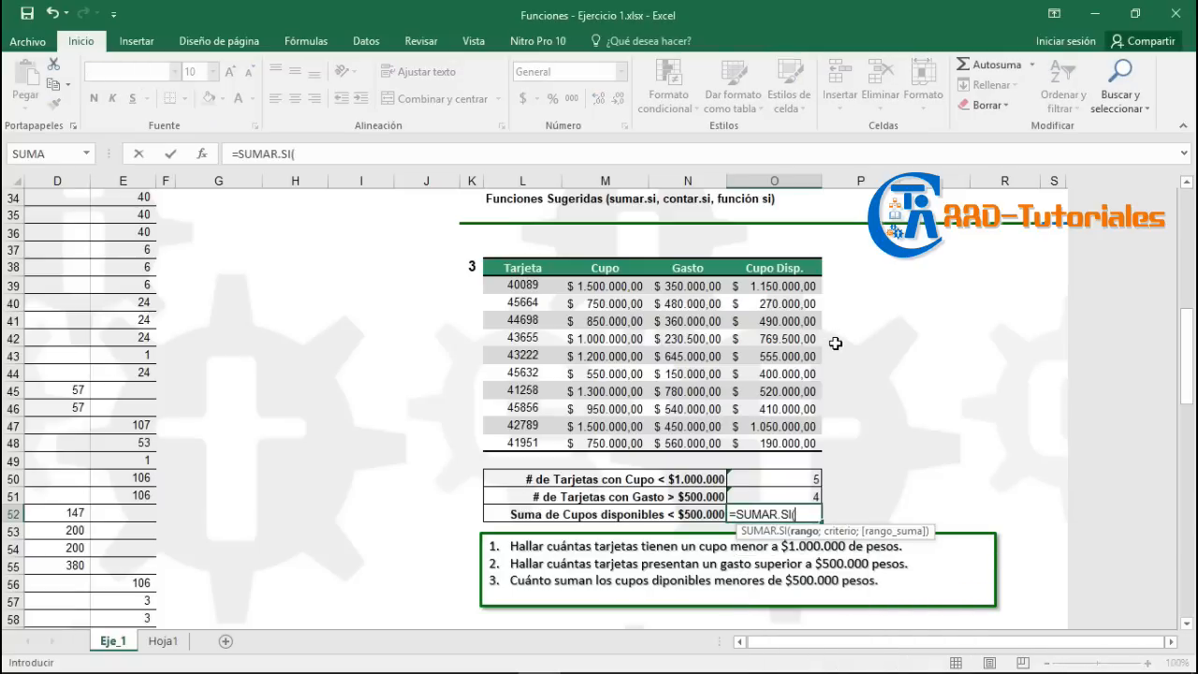
drag(787, 286, 777, 442)
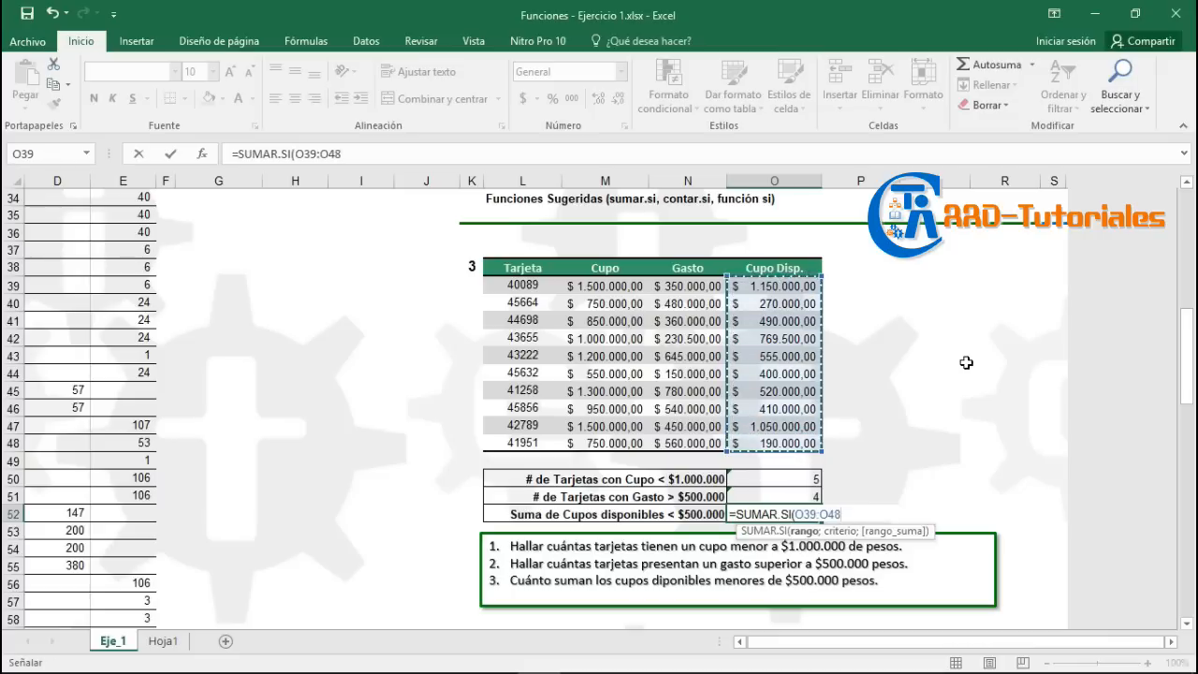
text(;)
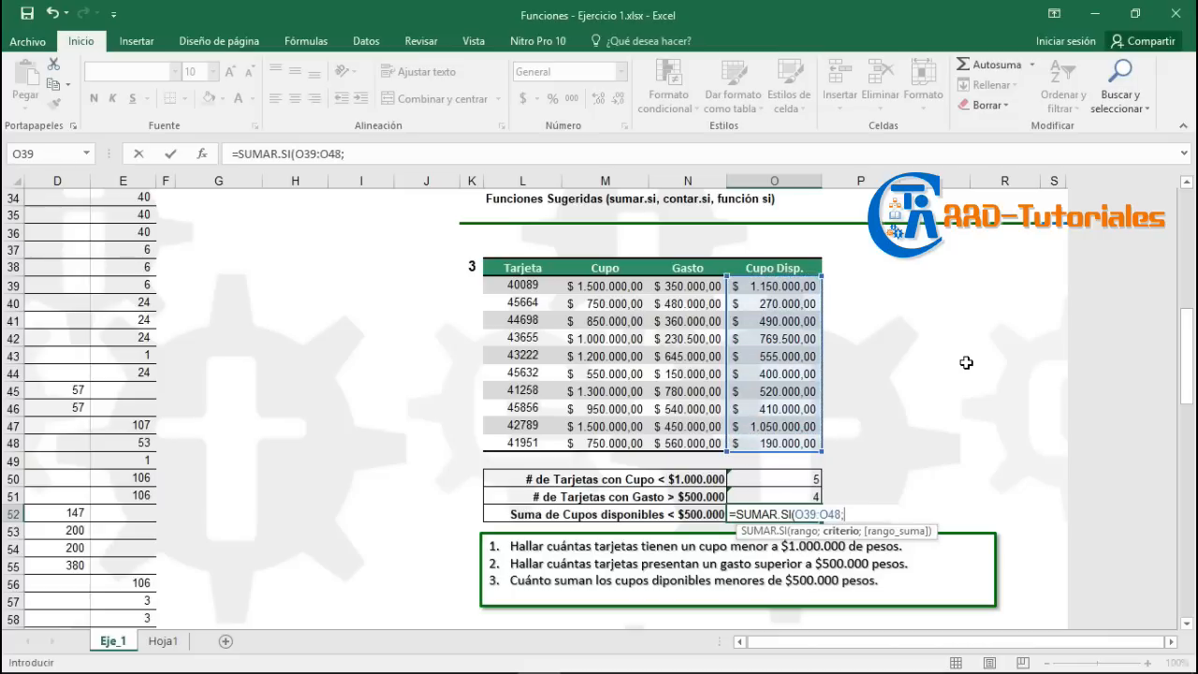
text("<5000)
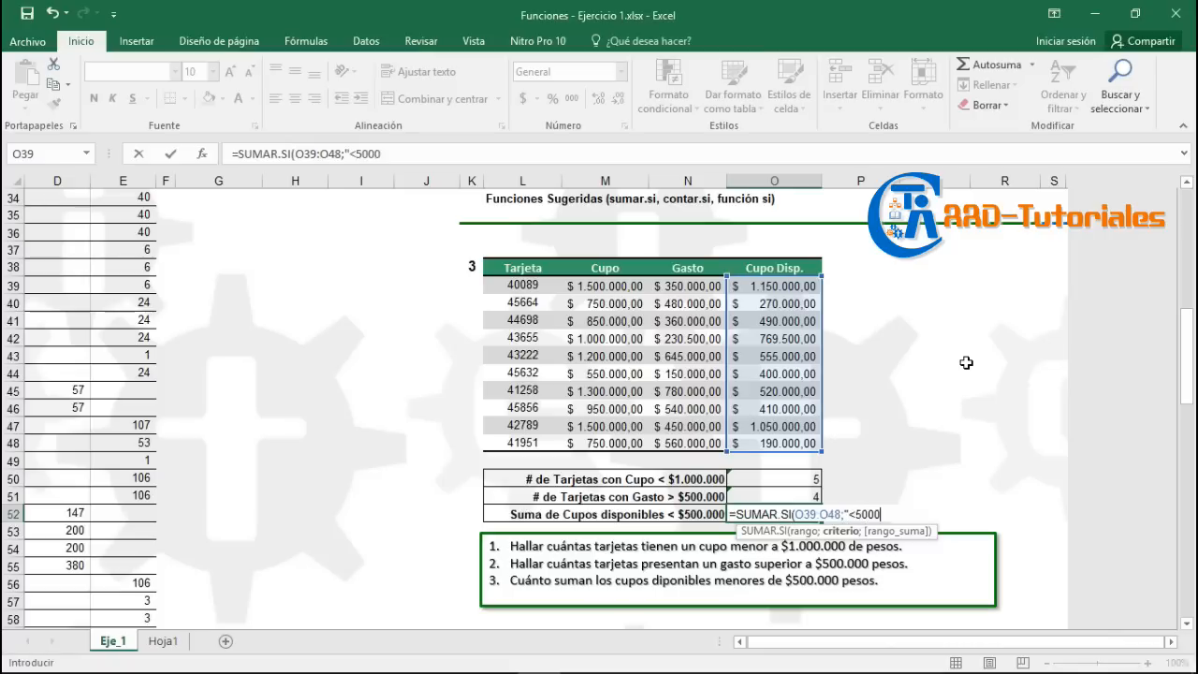
text(00")
text())
key(Return)
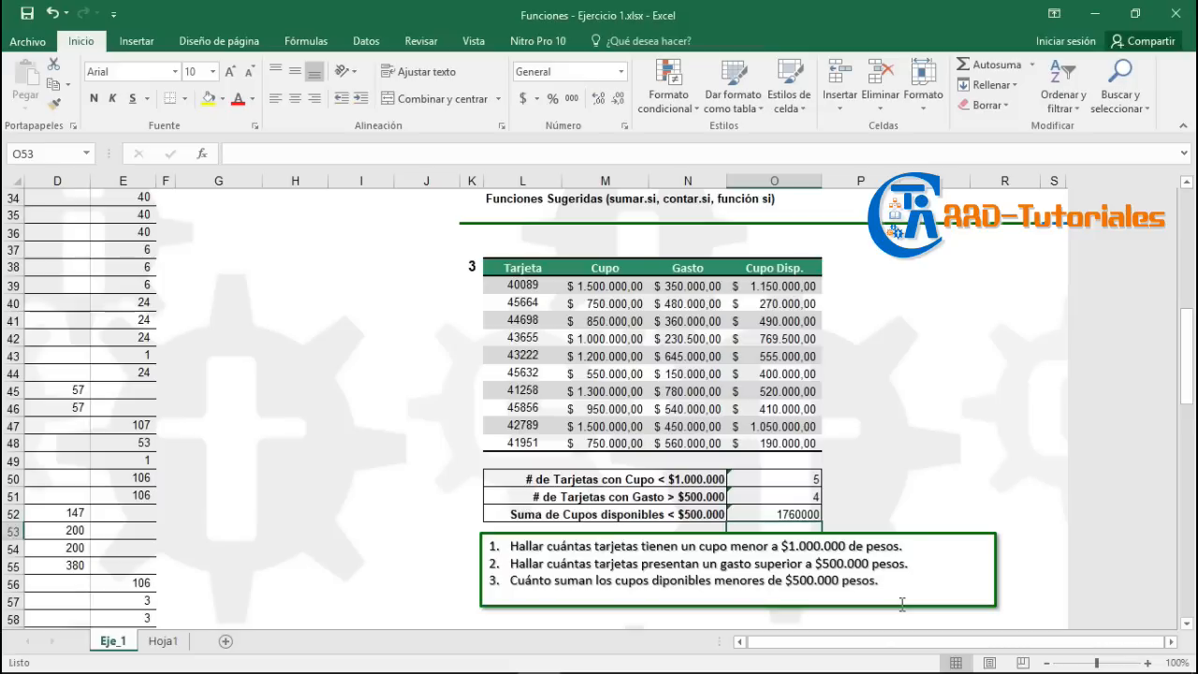
key(Return)
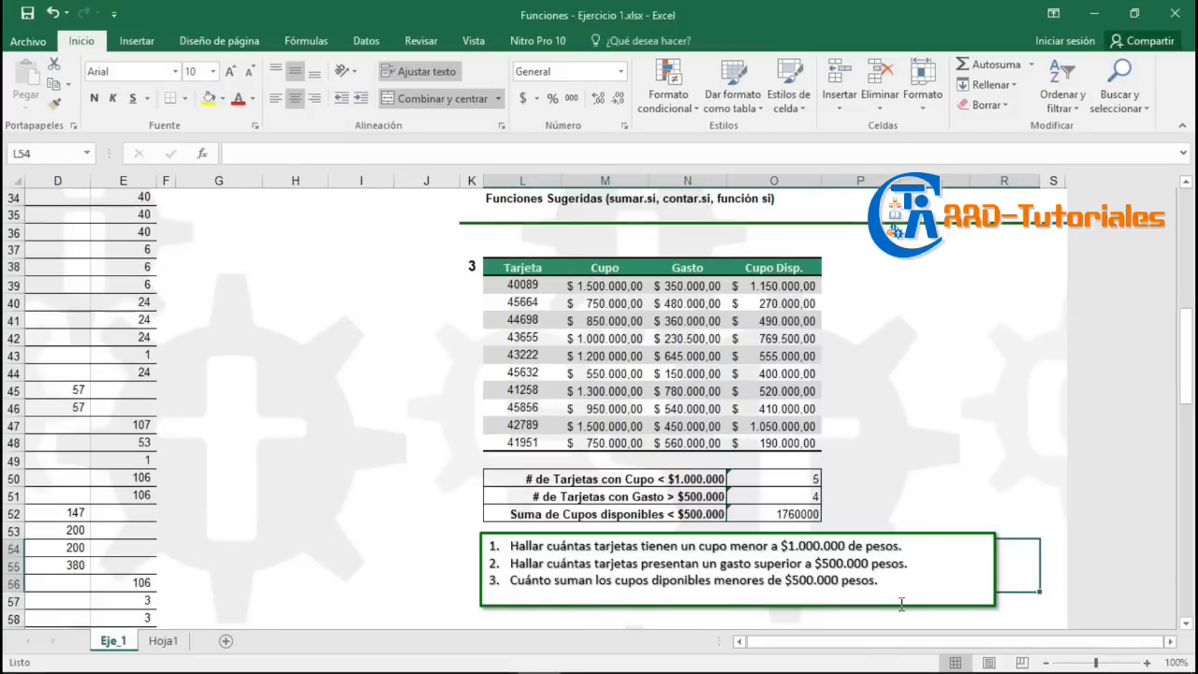